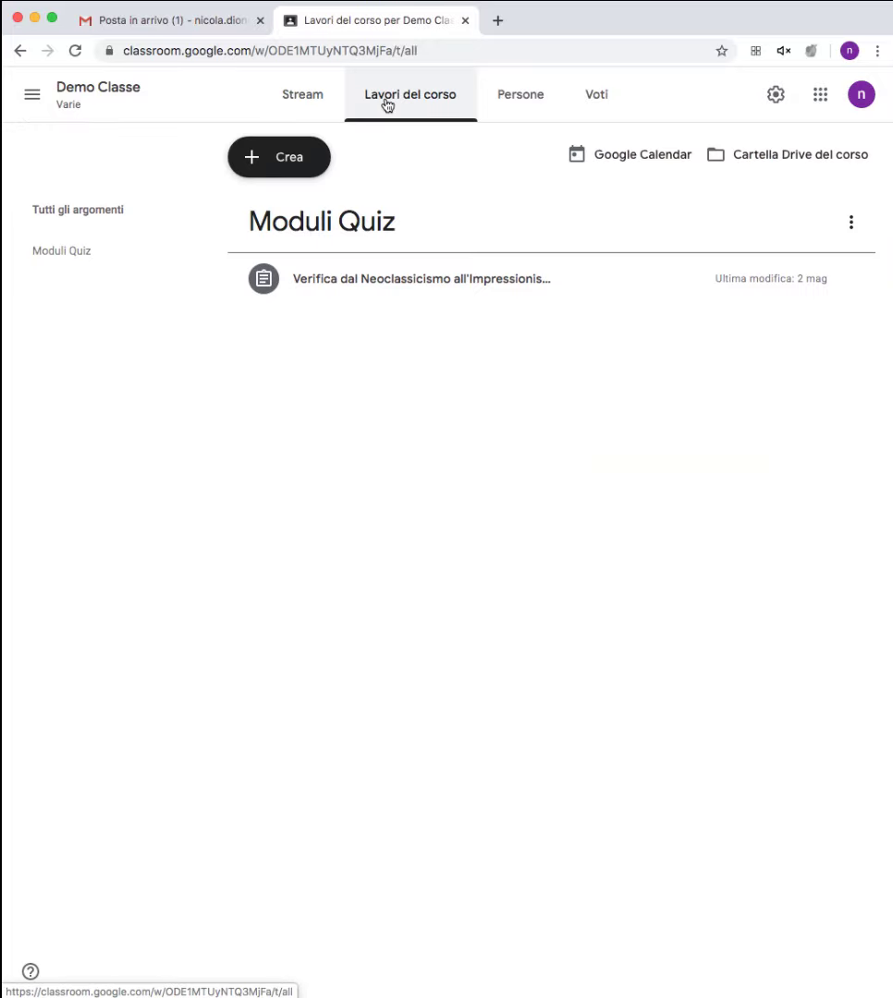
Create a quiz assignment (Compito con quiz) titled "Verifica dal Neoclassicismo all'Impressionismo".
left_click(256, 159)
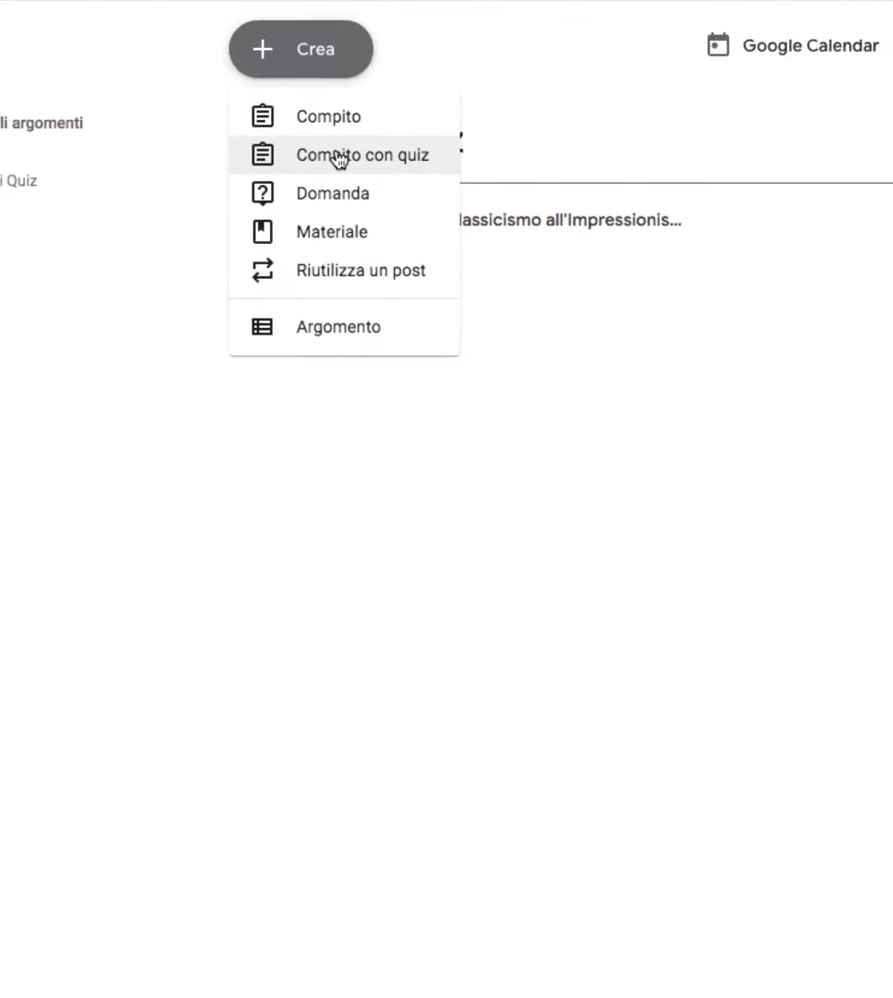
left_click(341, 154)
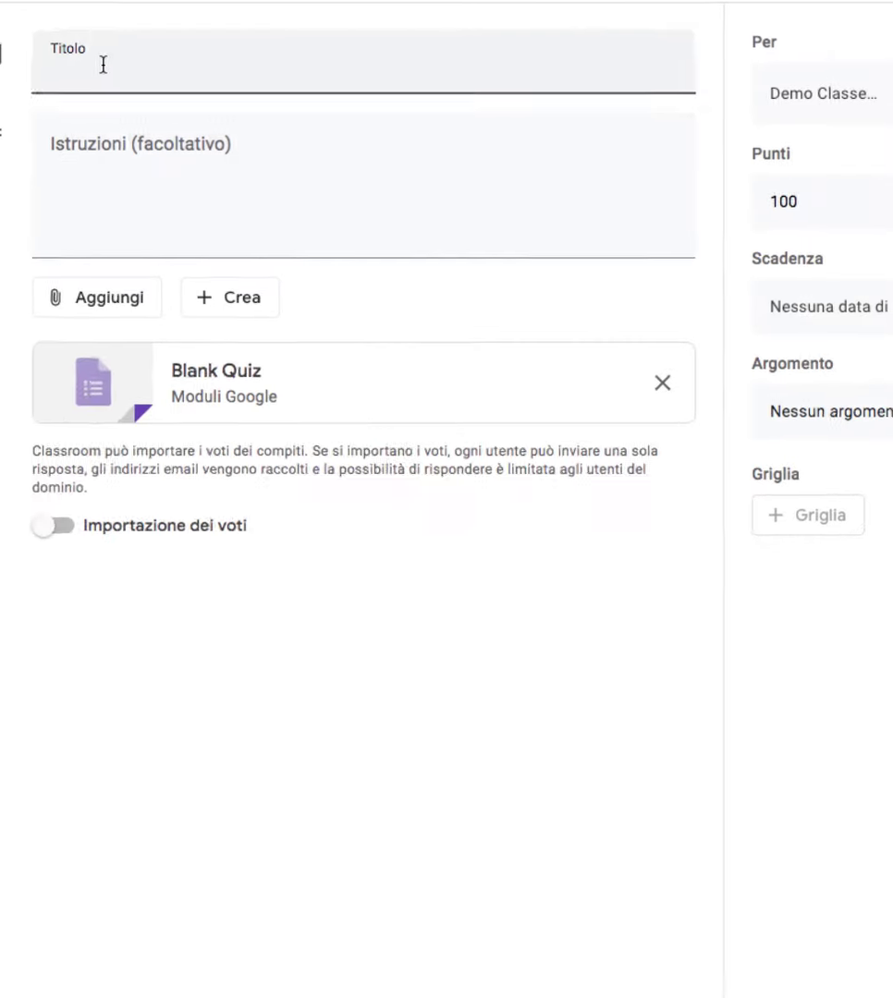
type("Veri")
type("fica dal Neocl")
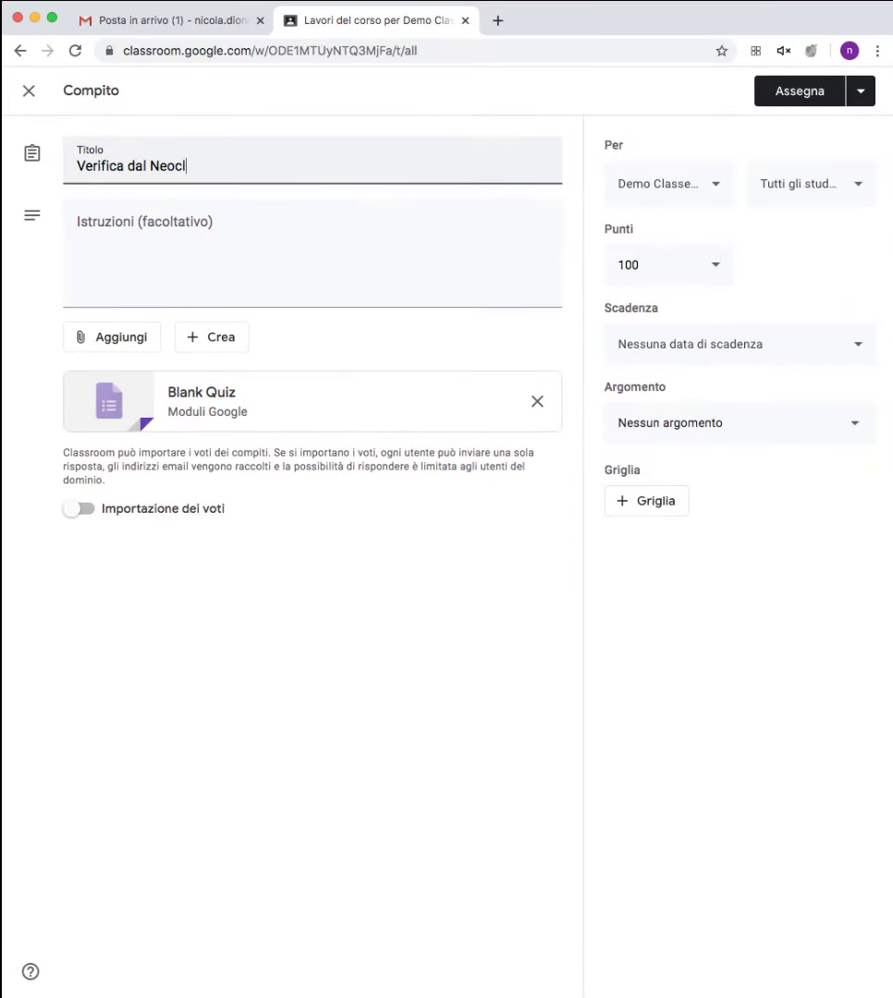
type("assicismo all'Impressionismo")
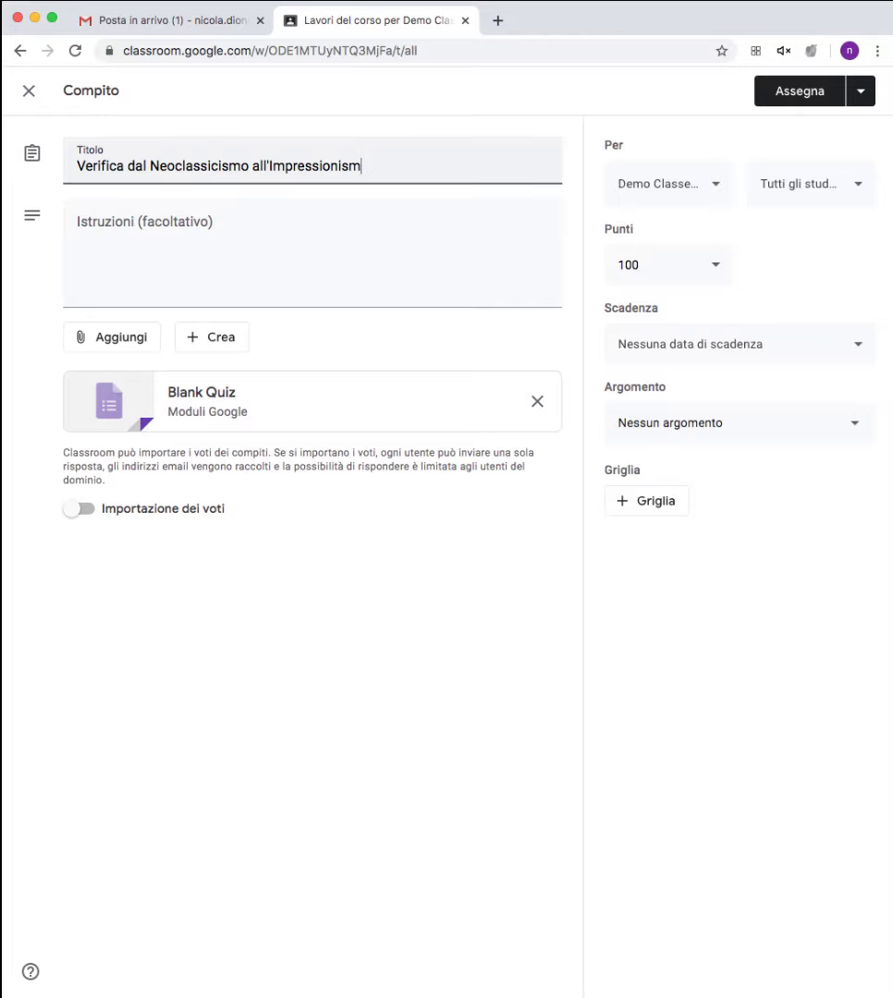
Add the instructions "Rispondi alle domande e quando hai finito clicca su Invia" and enable grade importing (Importazione dei voti).
left_click(111, 218)
type("Rispondi alle domande e quando hai finito clicca su Invia")
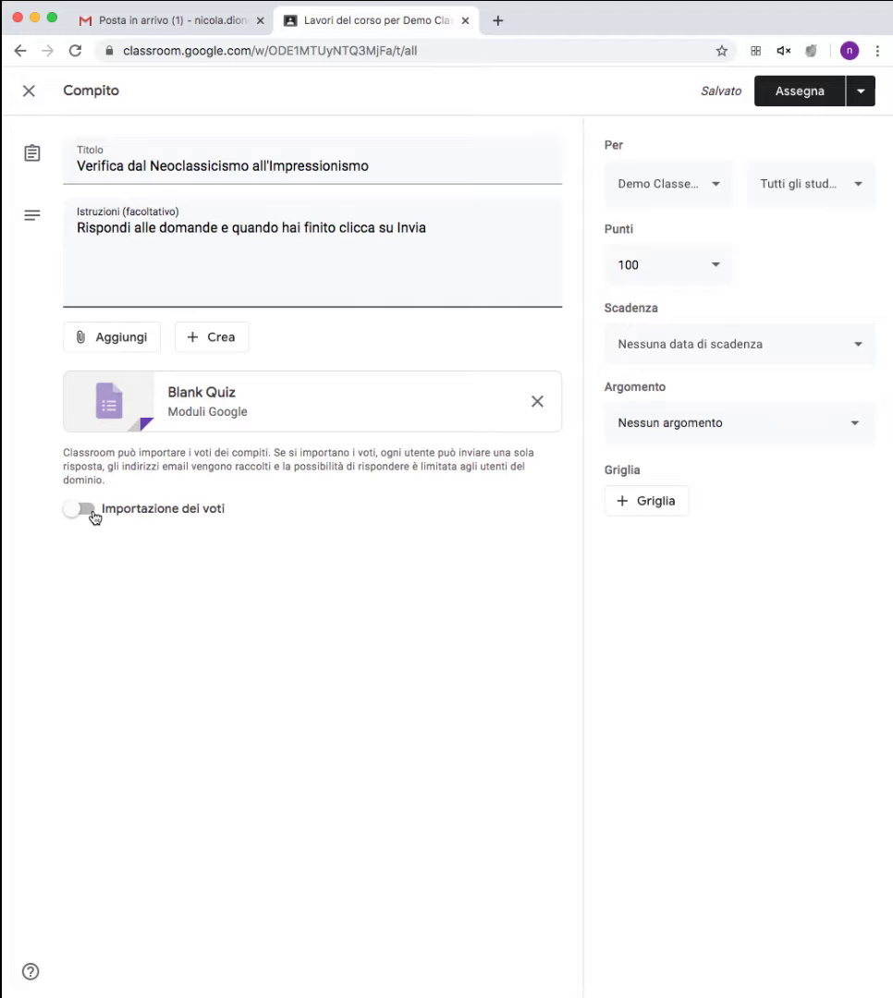
left_click(93, 513)
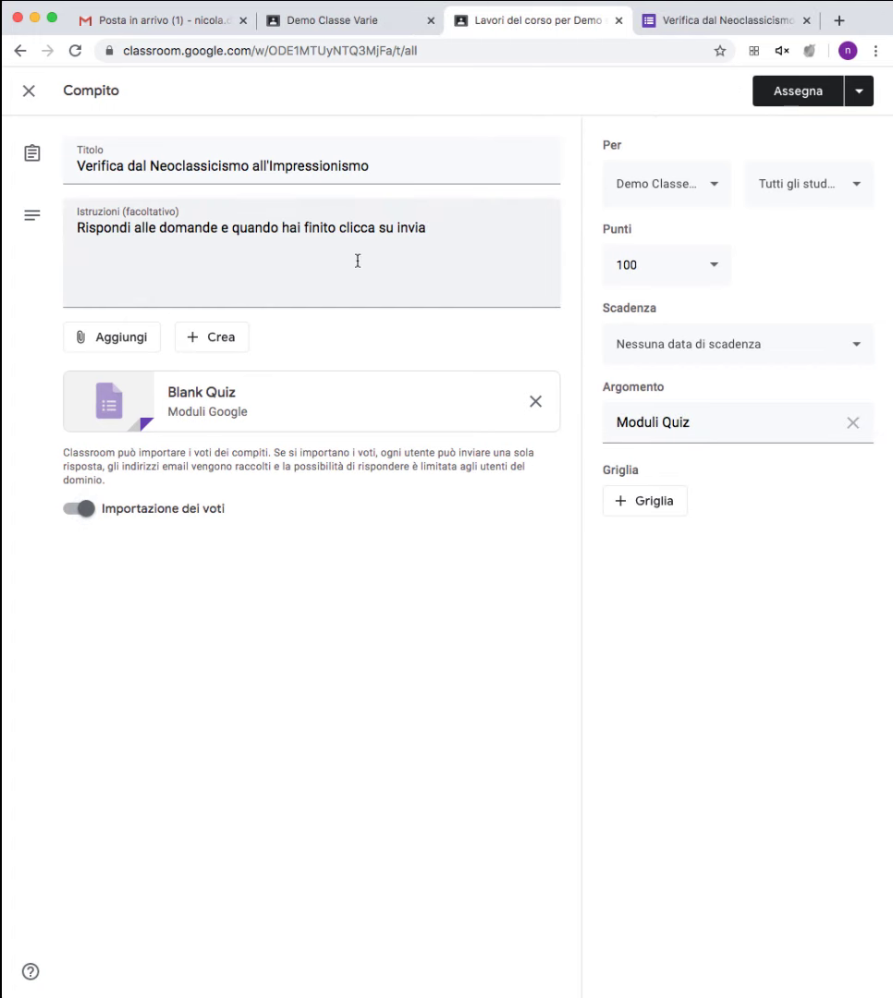
Review the sections and questions of the quiz form, from the Romanticismo questions to the Opera d'arte fill-in answers.
left_click(682, 20)
scroll(389, 288, "down", 2)
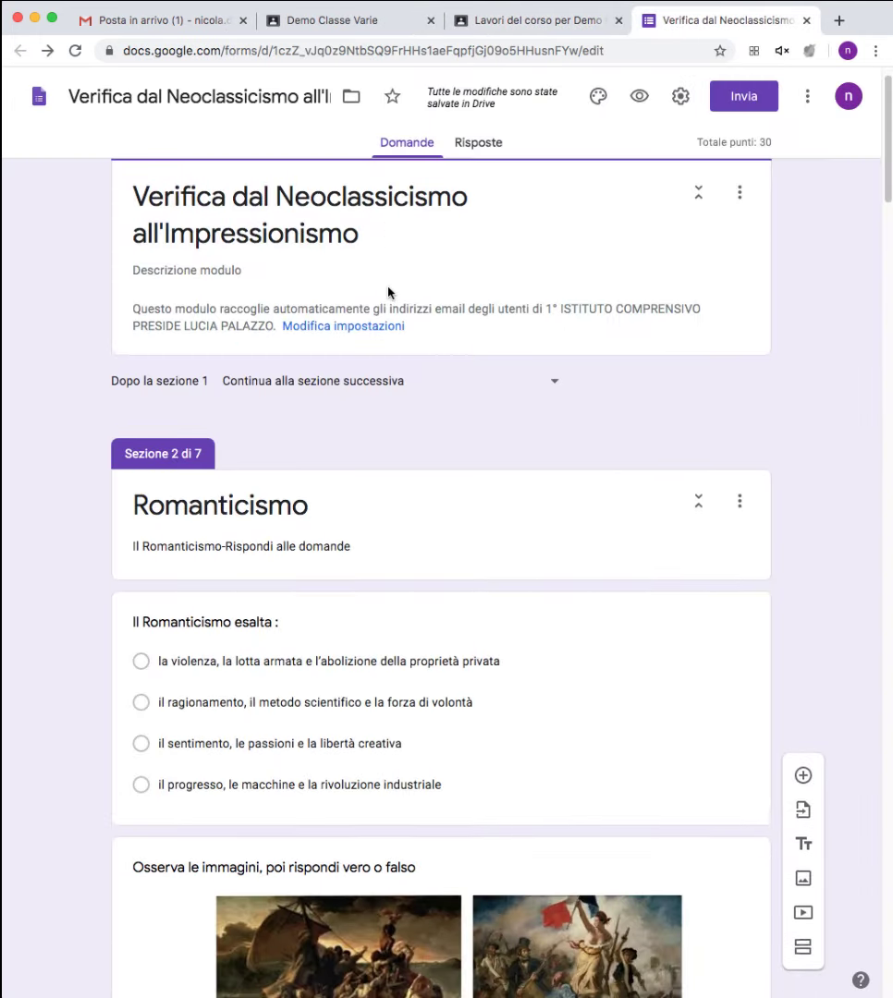
scroll(389, 286, "down", 3)
scroll(389, 286, "up", 5)
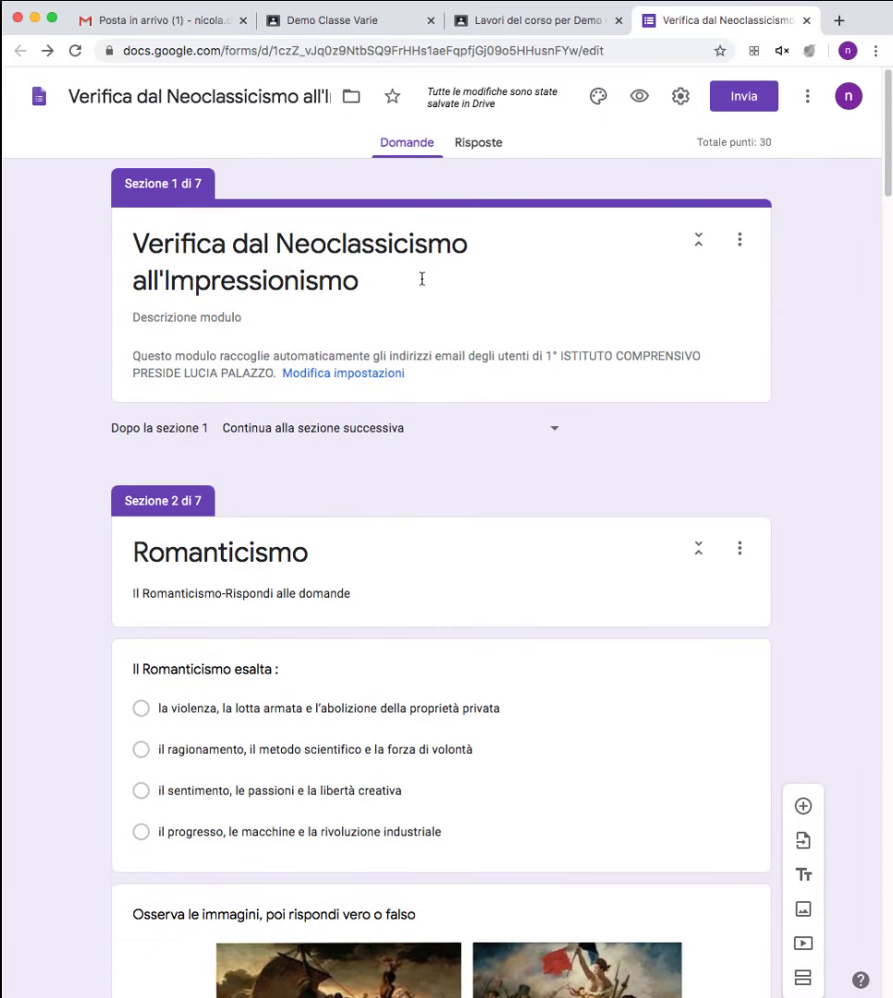
scroll(370, 227, "down", 20)
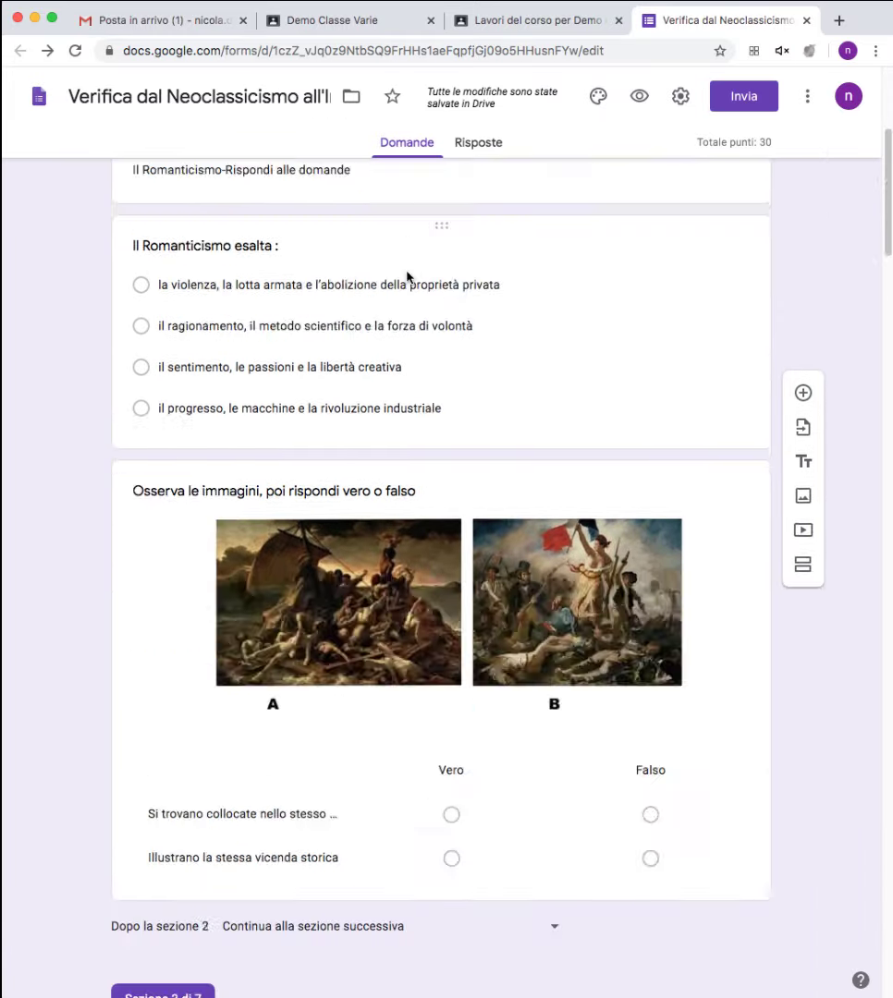
scroll(409, 278, "down", 10)
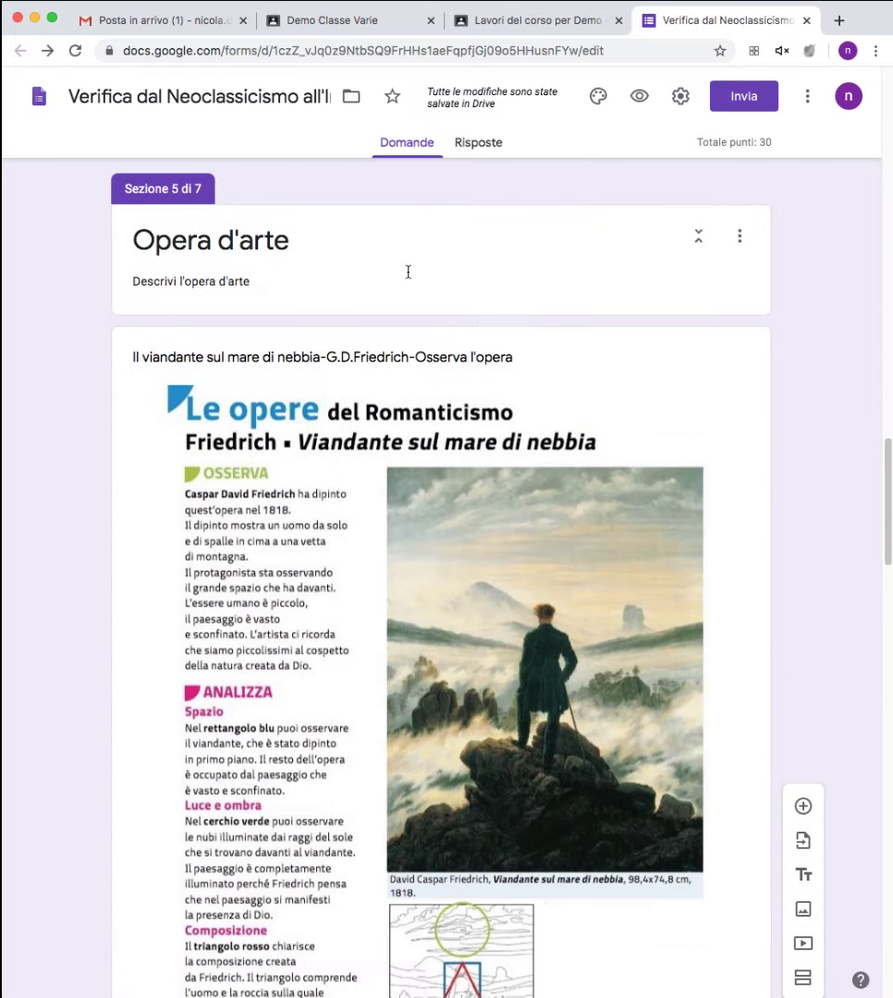
scroll(407, 276, "down", 3)
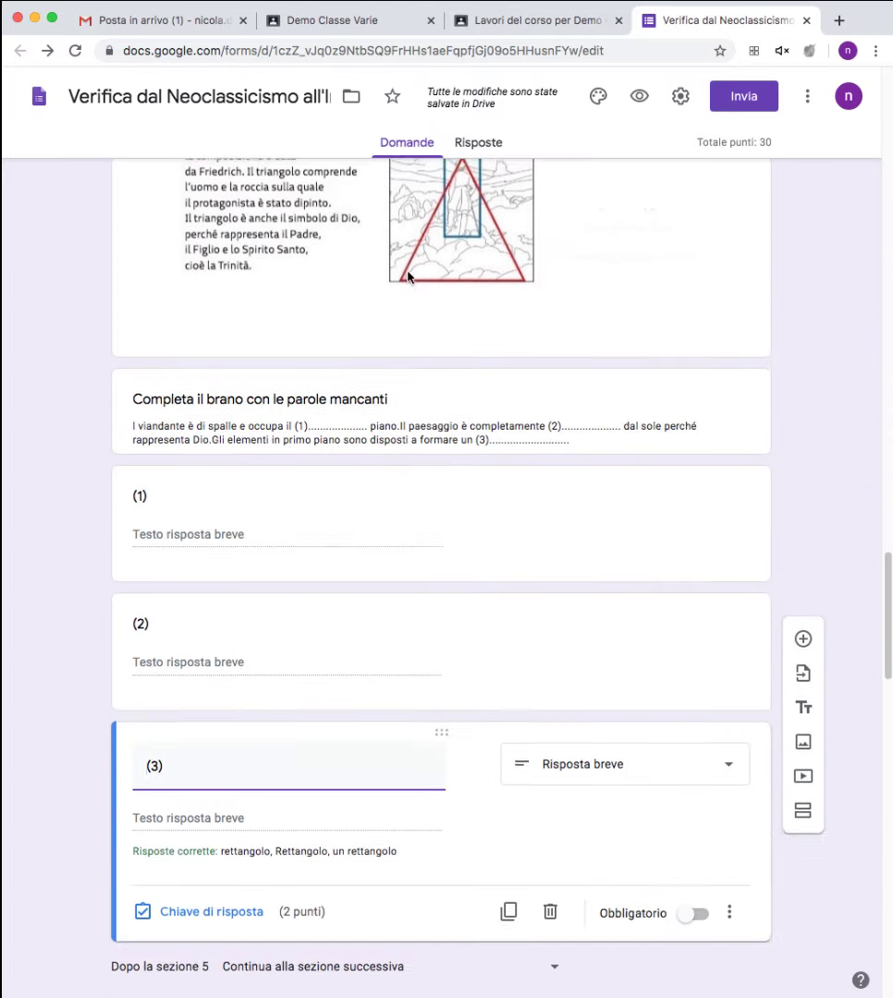
scroll(408, 276, "up", 10)
scroll(408, 276, "up", 15)
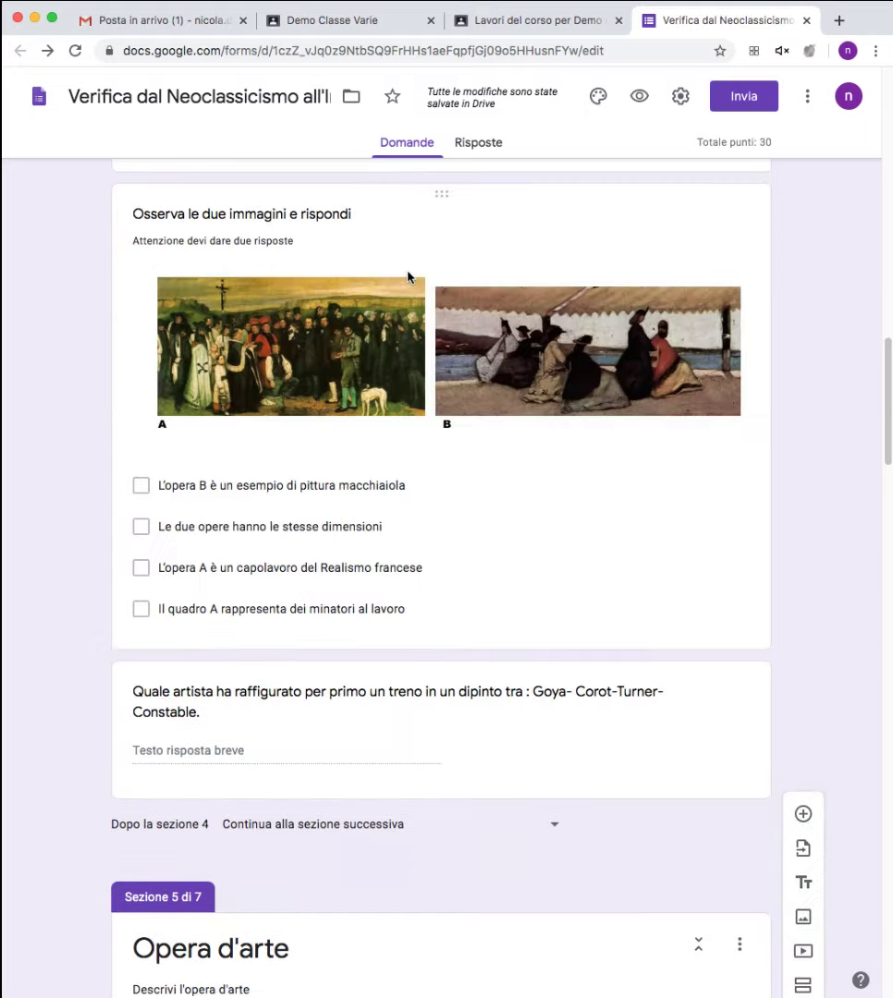
scroll(407, 271, "up", 5)
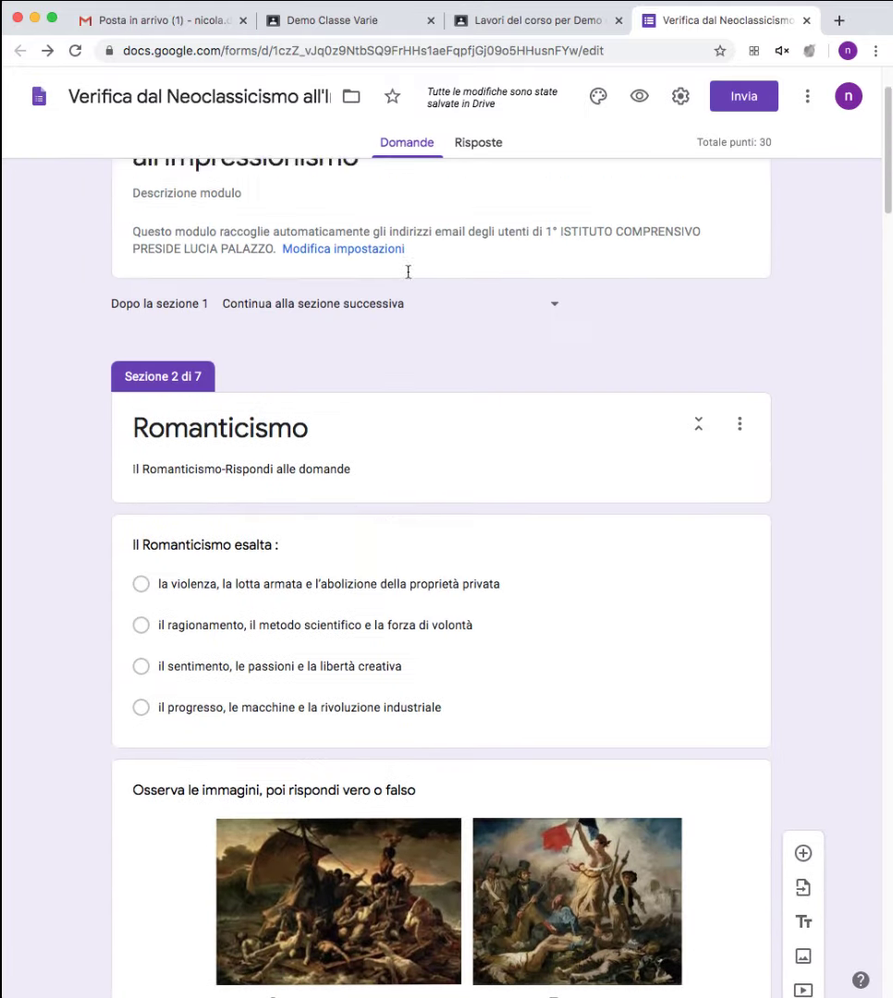
Assign the quiz assignment to Demo Classe and open its post from the class stream.
left_click(514, 25)
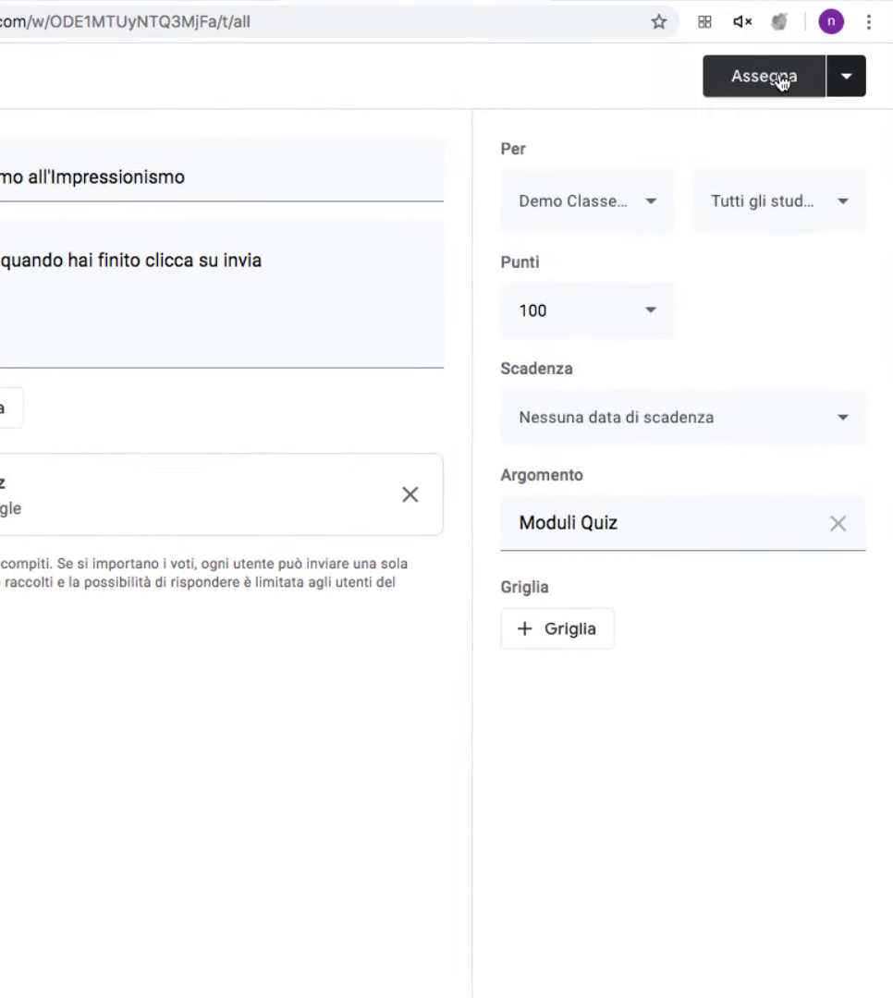
left_click(781, 79)
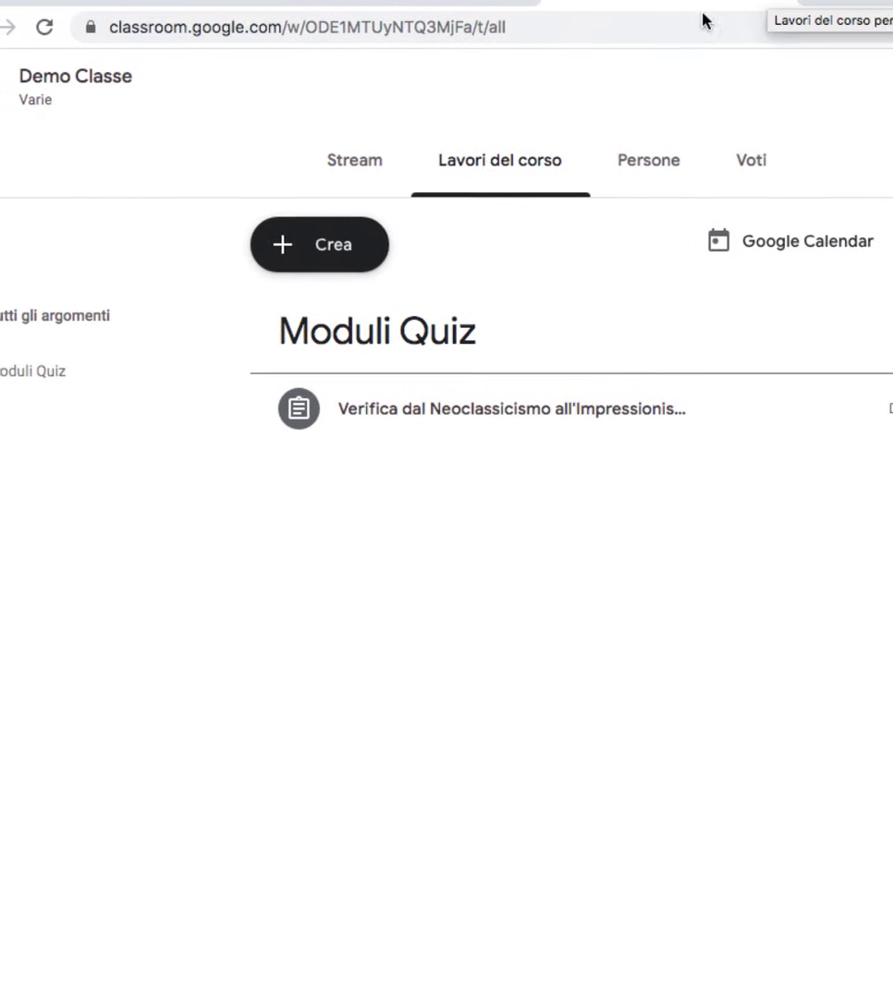
left_click(395, 167)
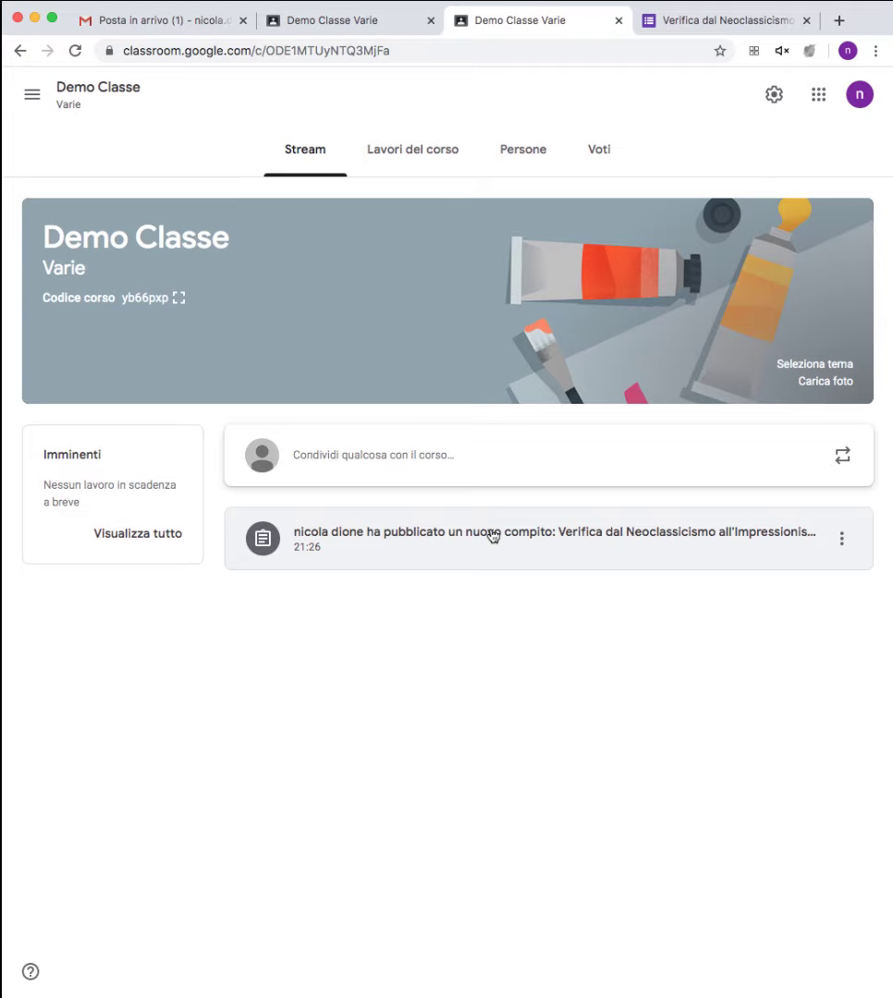
left_click(493, 537)
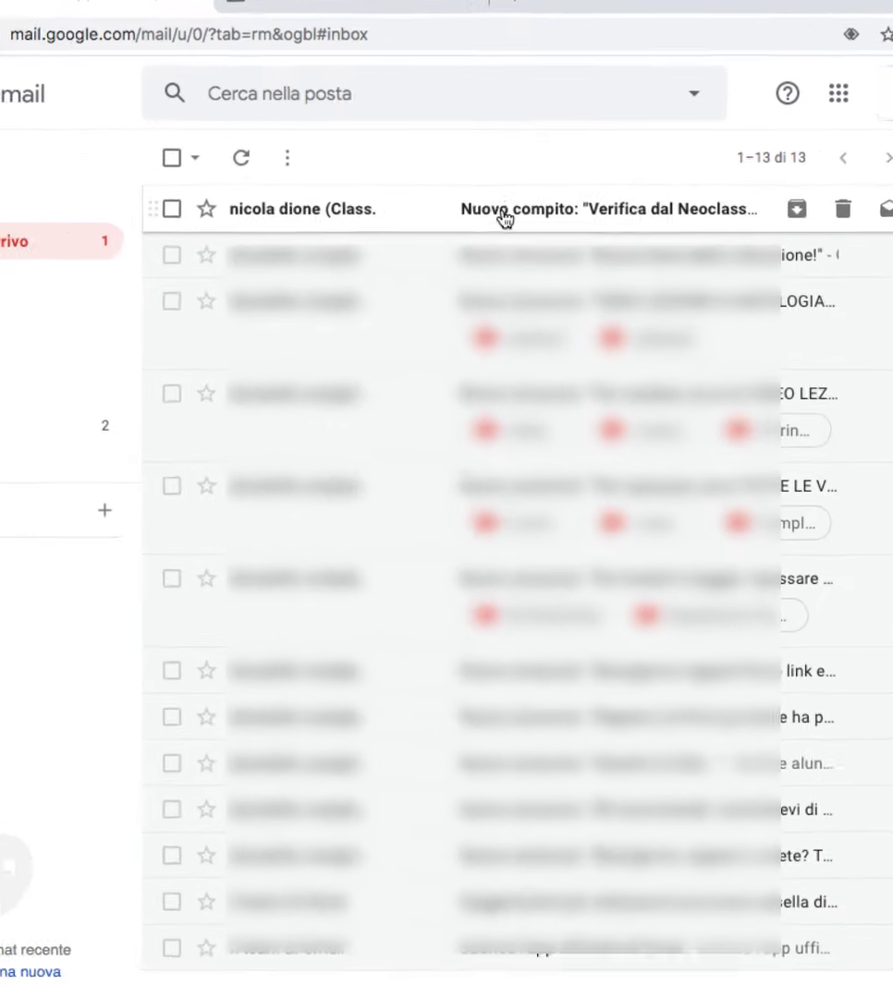
In the student's Gmail, open the new assignment notification, follow it to the Classroom assignment and dismiss the introductory tip.
left_click(491, 188)
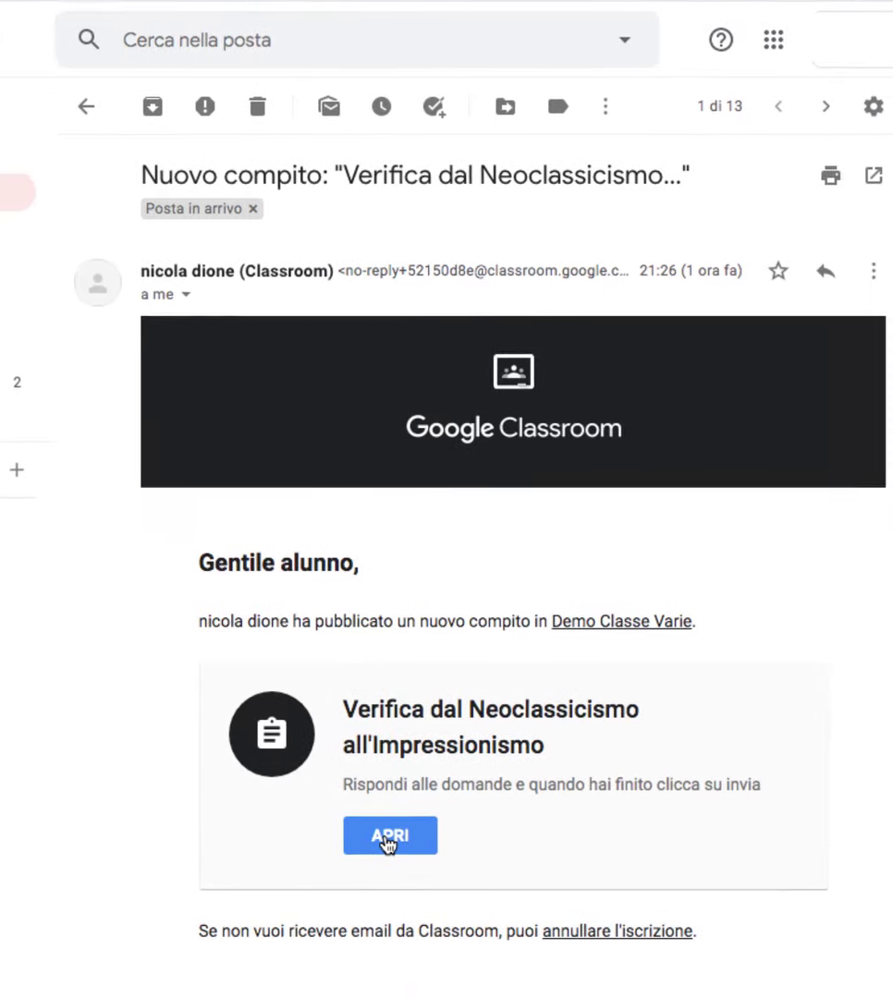
left_click(350, 814)
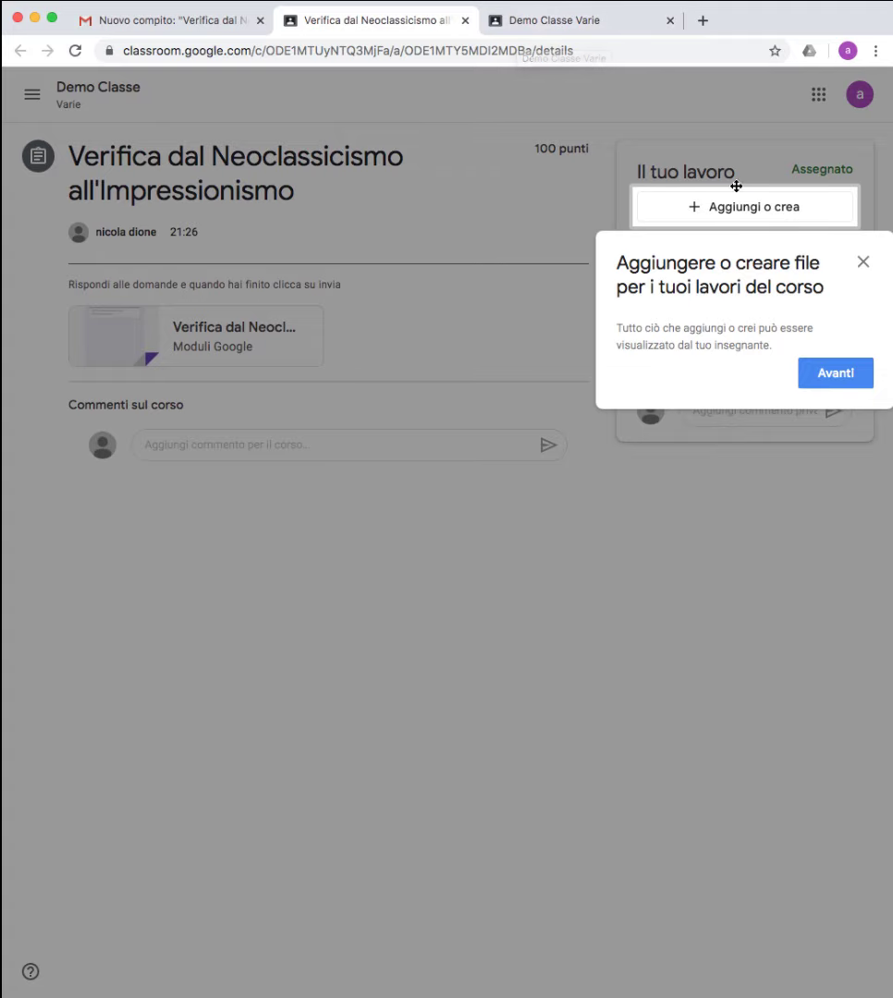
left_click(862, 262)
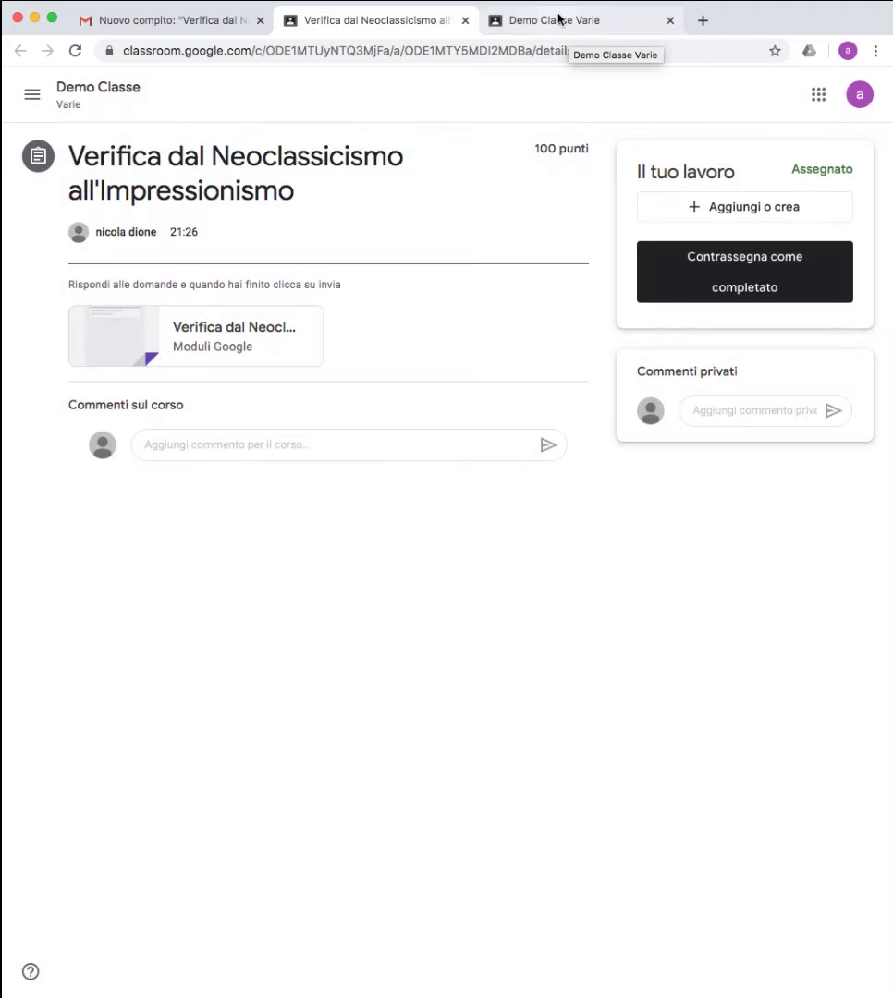
View the same assignment through the student's Demo Classe stream, return to the first assignment page and close the duplicate.
left_click(557, 18)
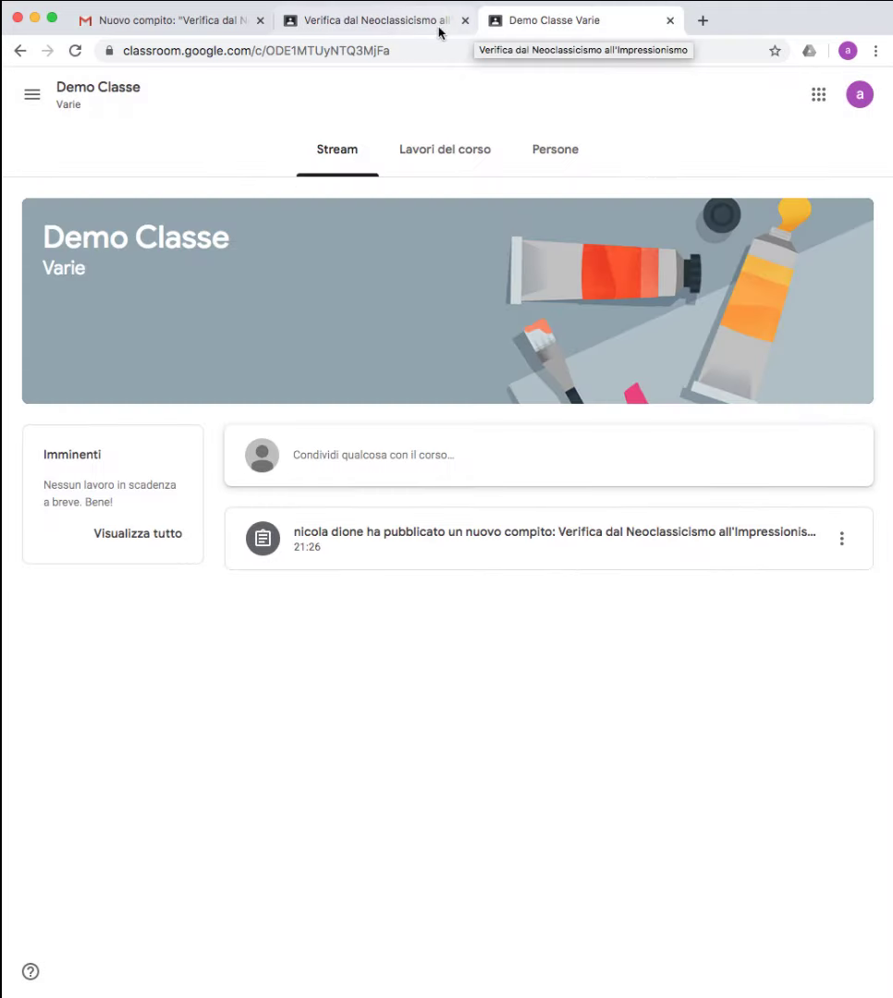
left_click(393, 534)
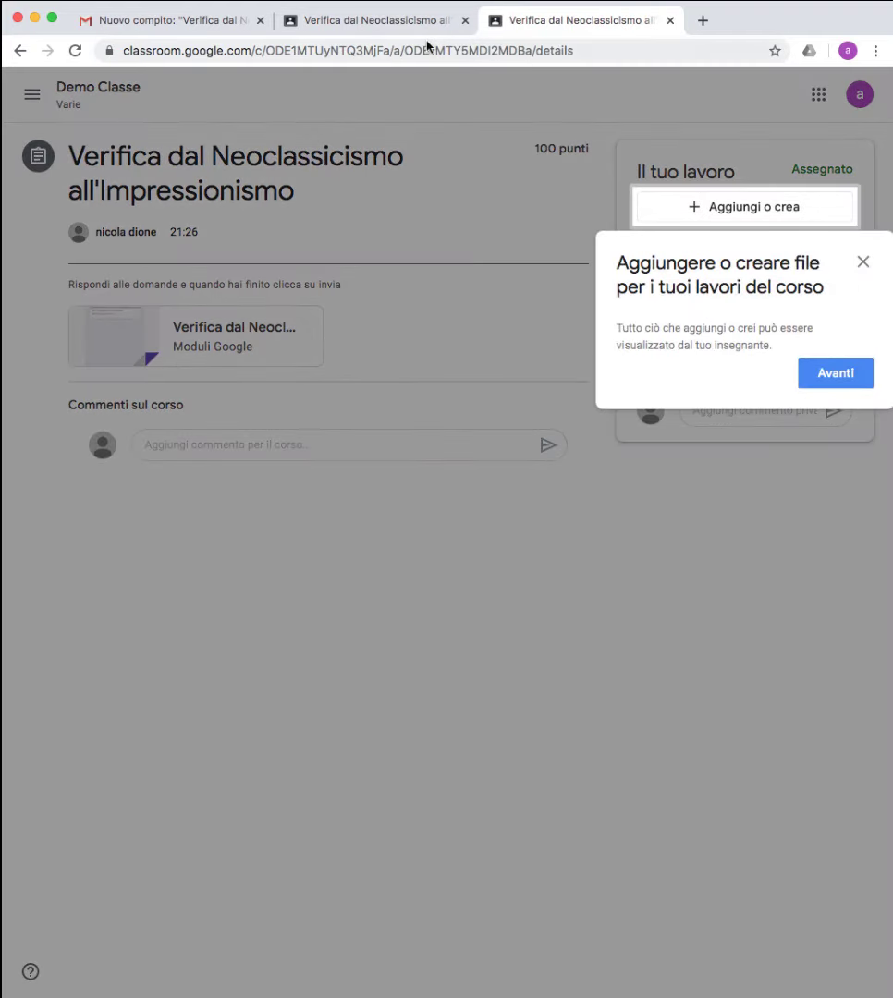
left_click(417, 23)
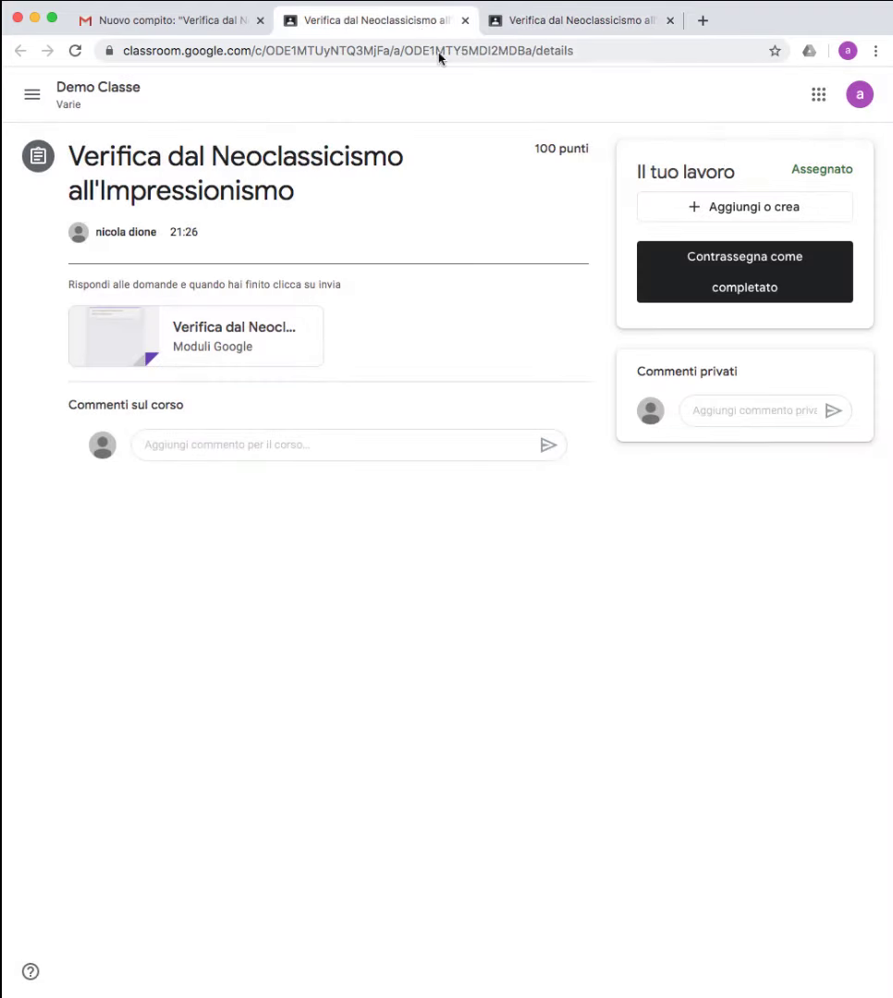
left_click(669, 20)
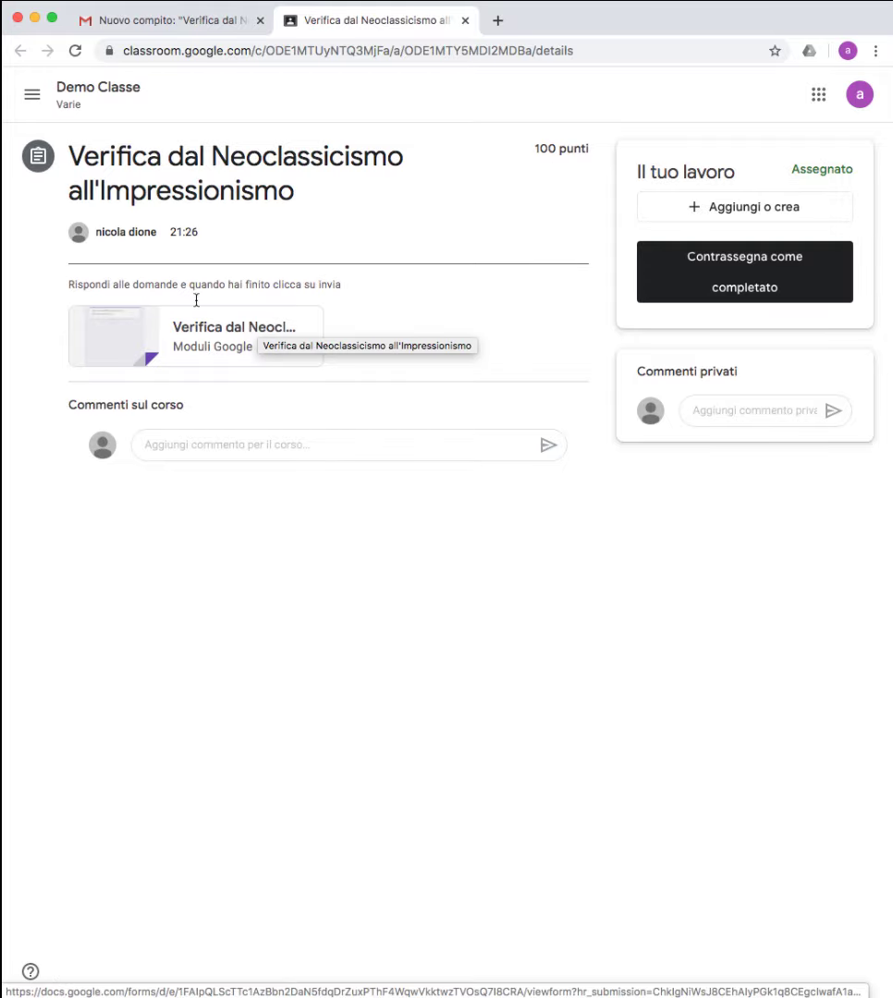
Open the attached quiz and complete its Romanticismo page, choosing "il sentimento, le passioni e la libertà creativa" and Vero for both image statements.
left_click(212, 334)
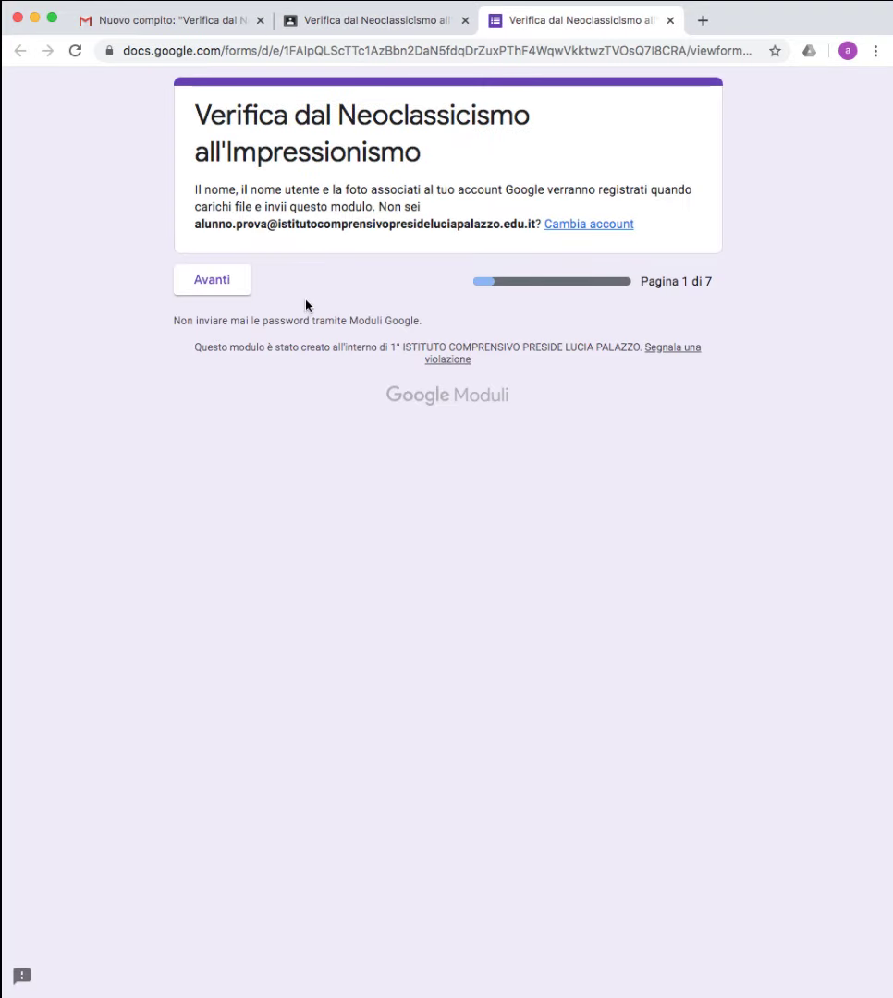
left_click(213, 282)
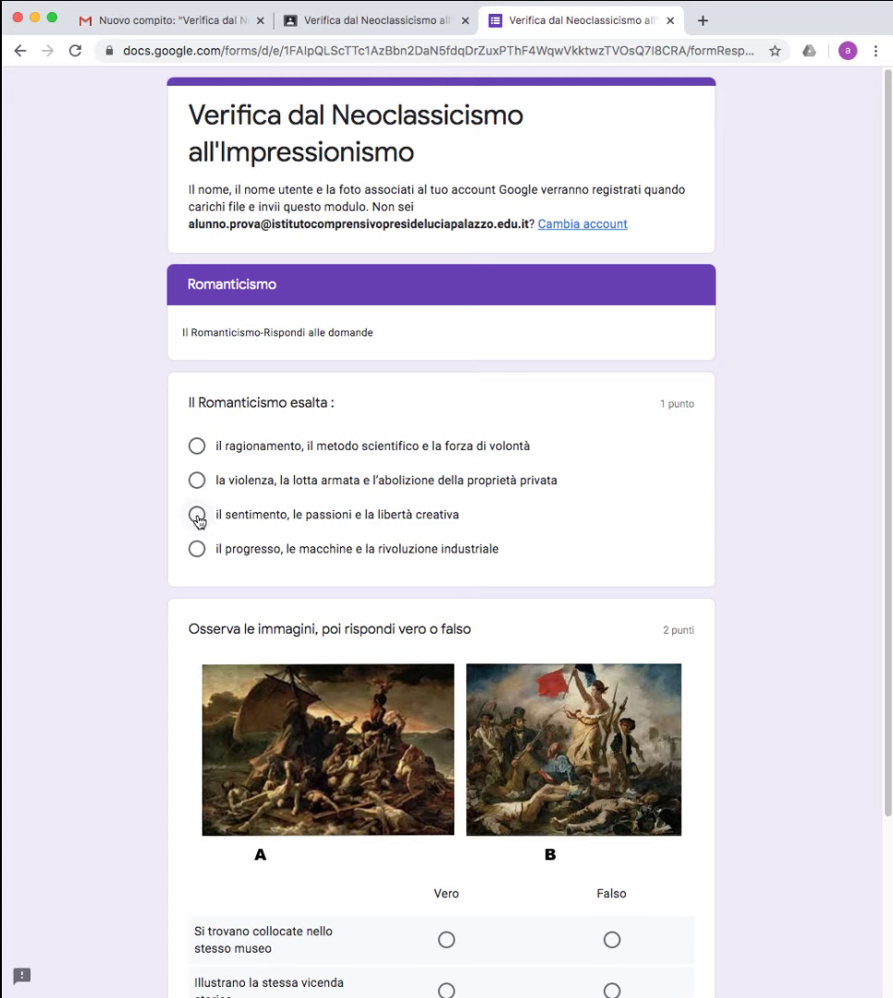
scroll(323, 488, "down", 3)
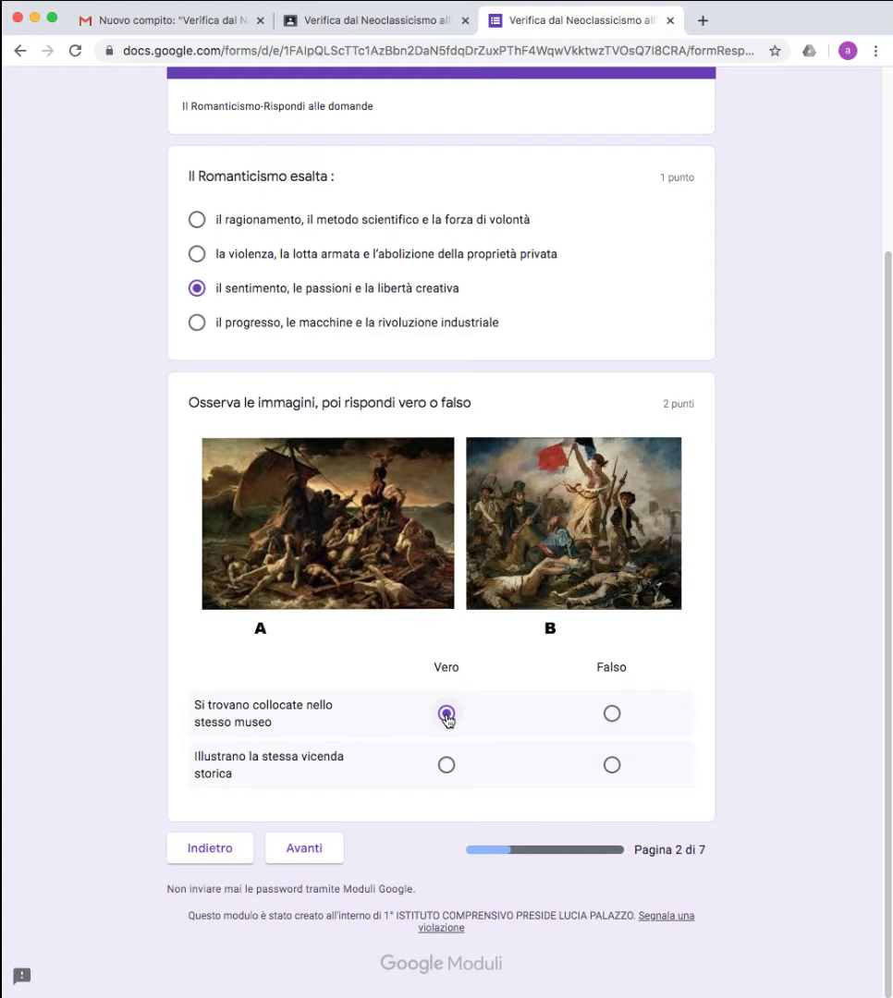
left_click(443, 767)
left_click(274, 853)
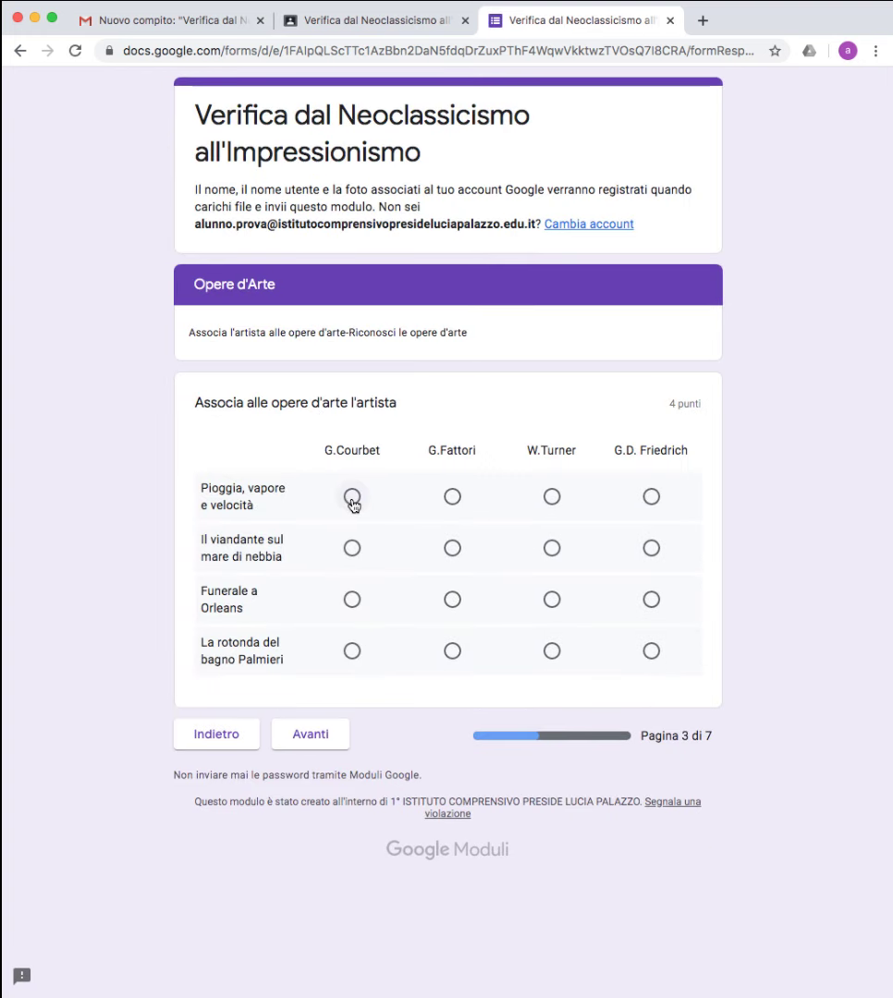
Match Pioggia, vapore e velocità to W.Turner, Il viandante and Funerale a Orleans to G.Courbet, La rotonda to G.Fattori, and continue.
left_click(552, 498)
left_click(352, 548)
left_click(352, 599)
left_click(452, 651)
left_click(308, 737)
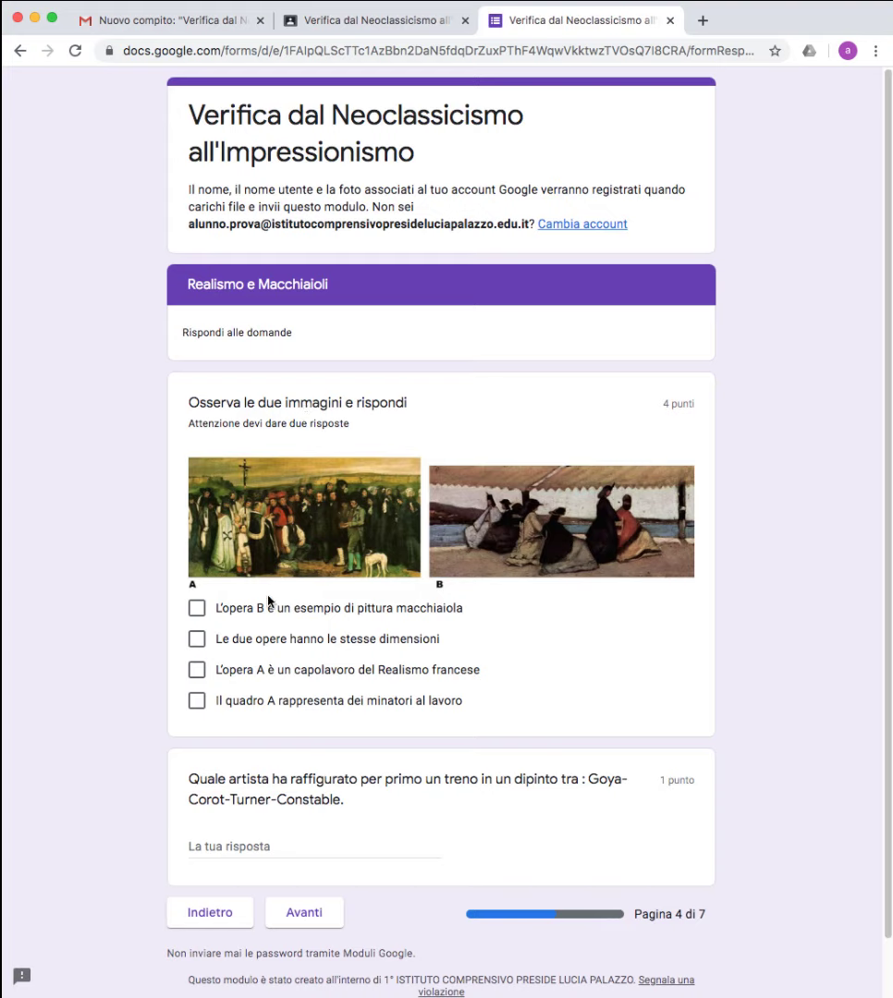
On the Realismo e Macchiaioli page, select "L'opera B è un esempio di pittura macchiaiola" and "L'opera A è un capolavoro del Realismo francese", answer Turner, and continue.
left_click(197, 610)
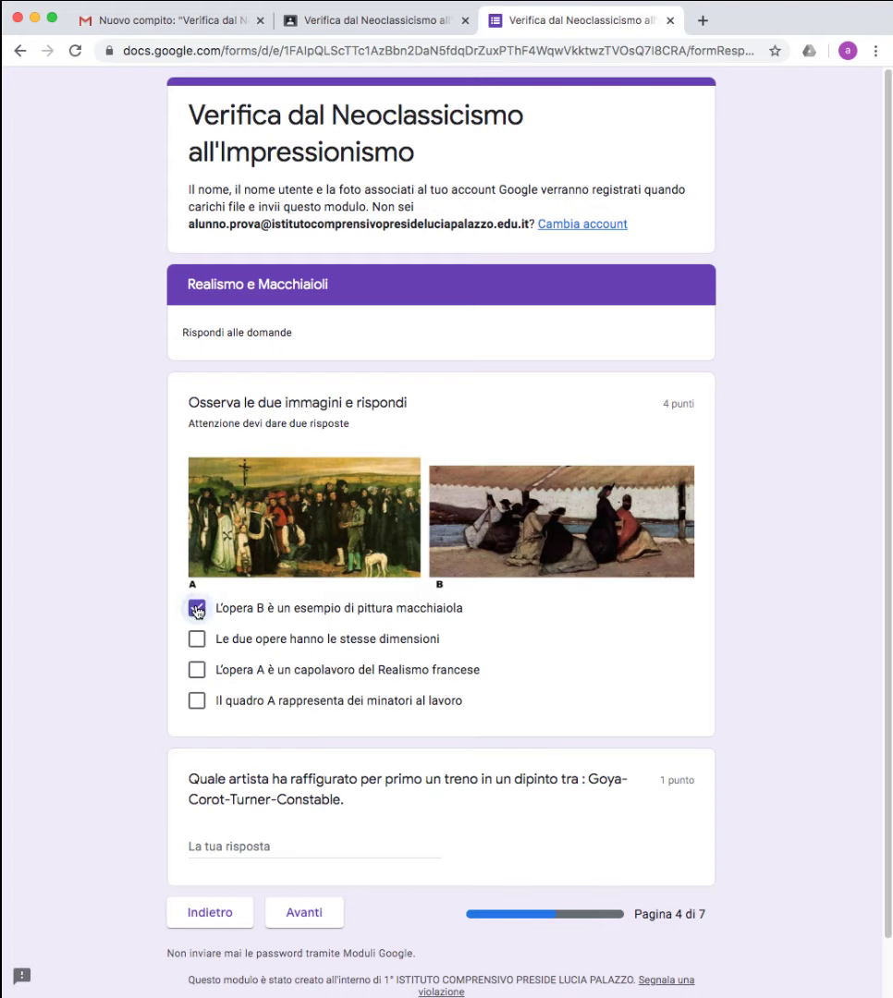
left_click(197, 670)
scroll(268, 658, "down", 1)
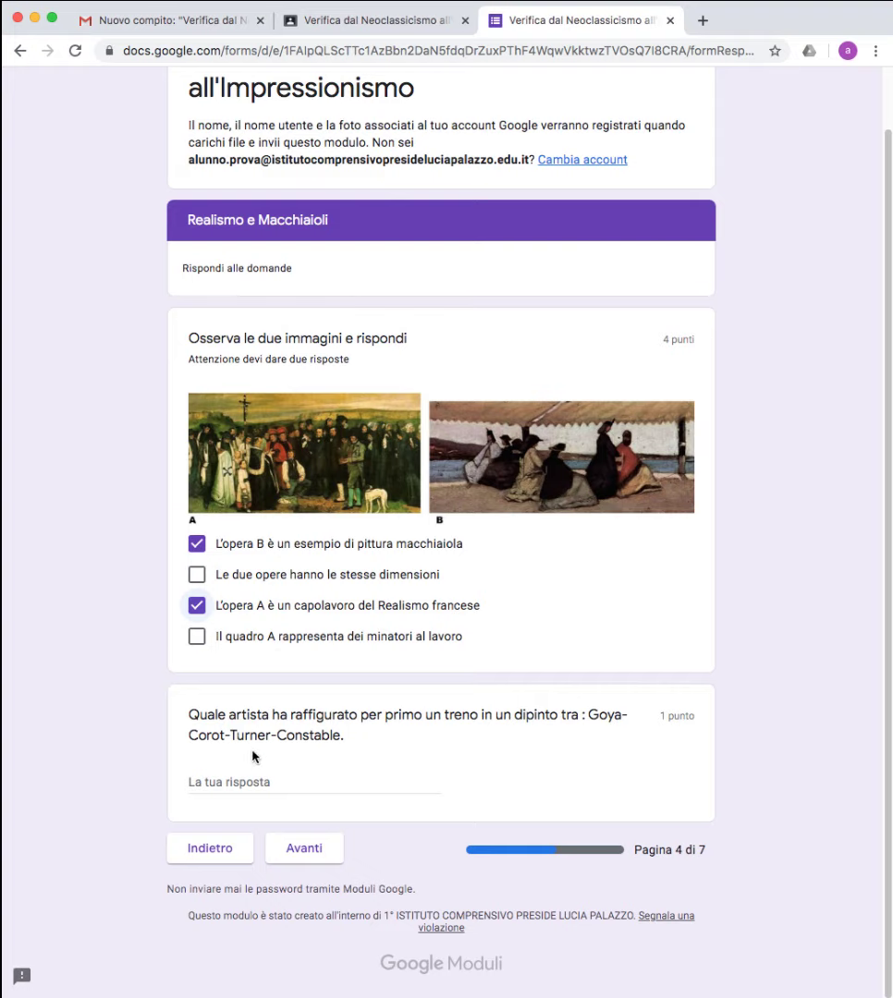
left_click(237, 779)
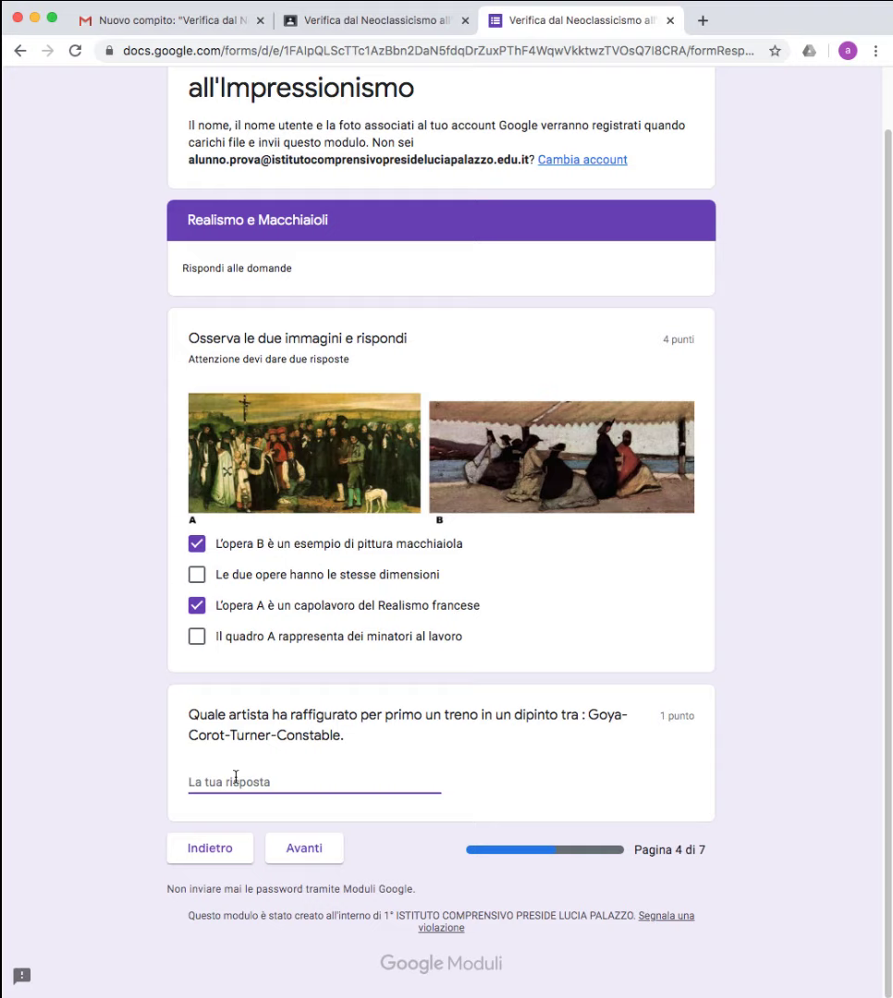
type("T")
left_click(291, 851)
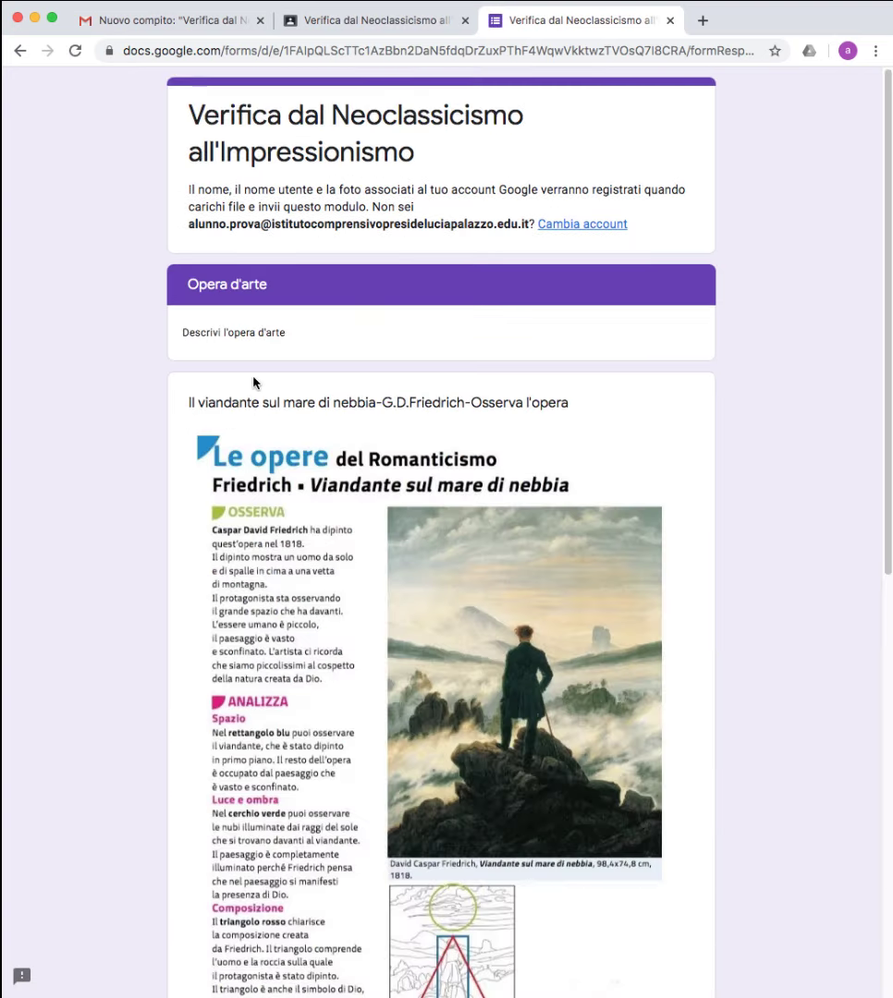
Complete the Opera d'arte page by answering "primo" for (1), "illuminato" for (2) and "RETTANGOLO" for (3), and continue.
scroll(256, 381, "down", 5)
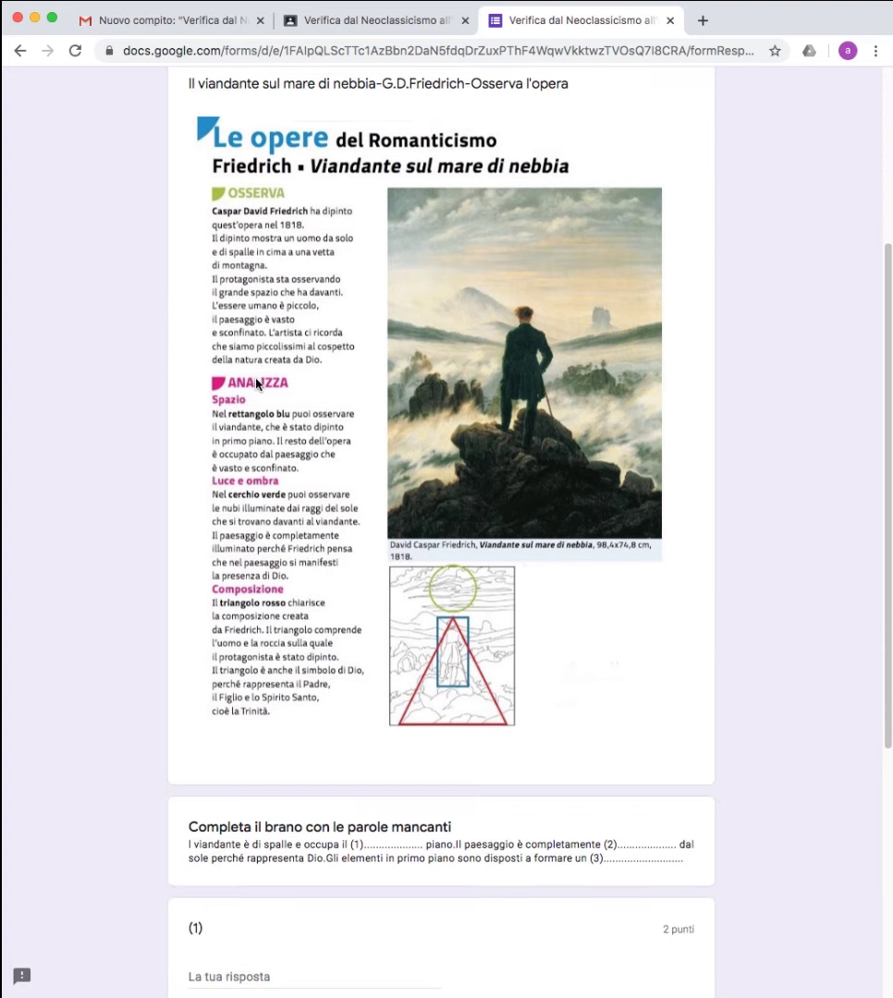
scroll(257, 384, "down", 5)
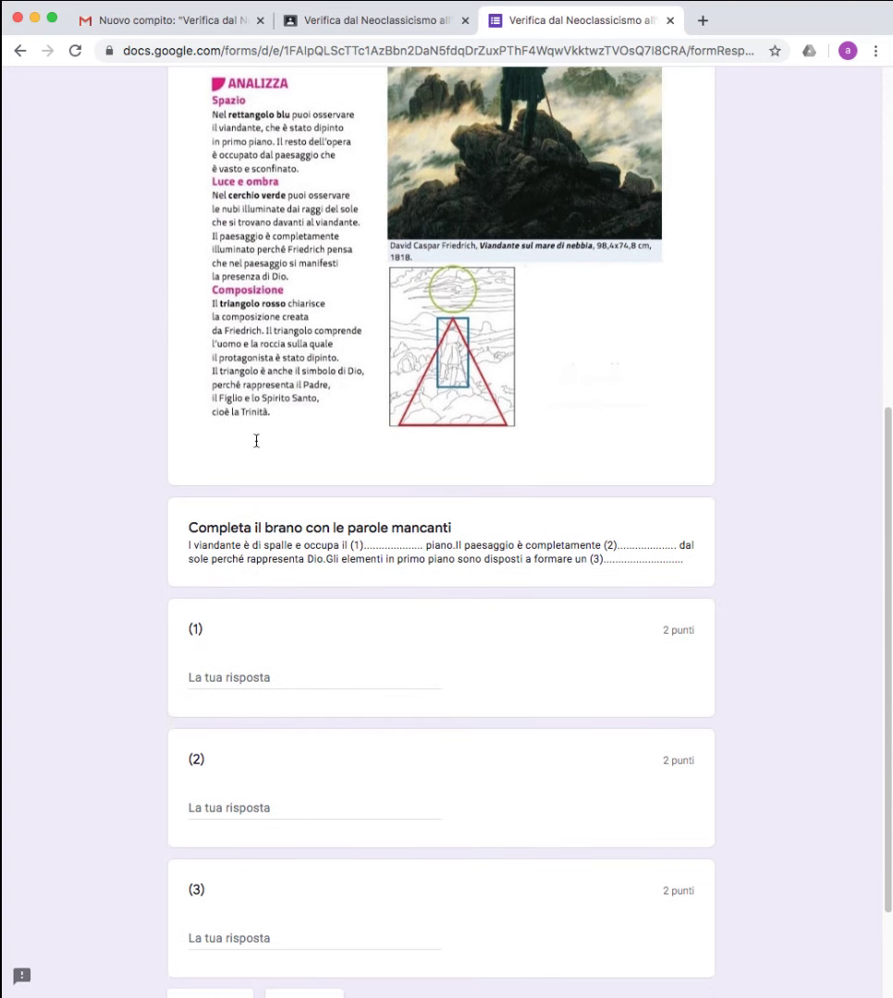
left_click(232, 675)
type("primo")
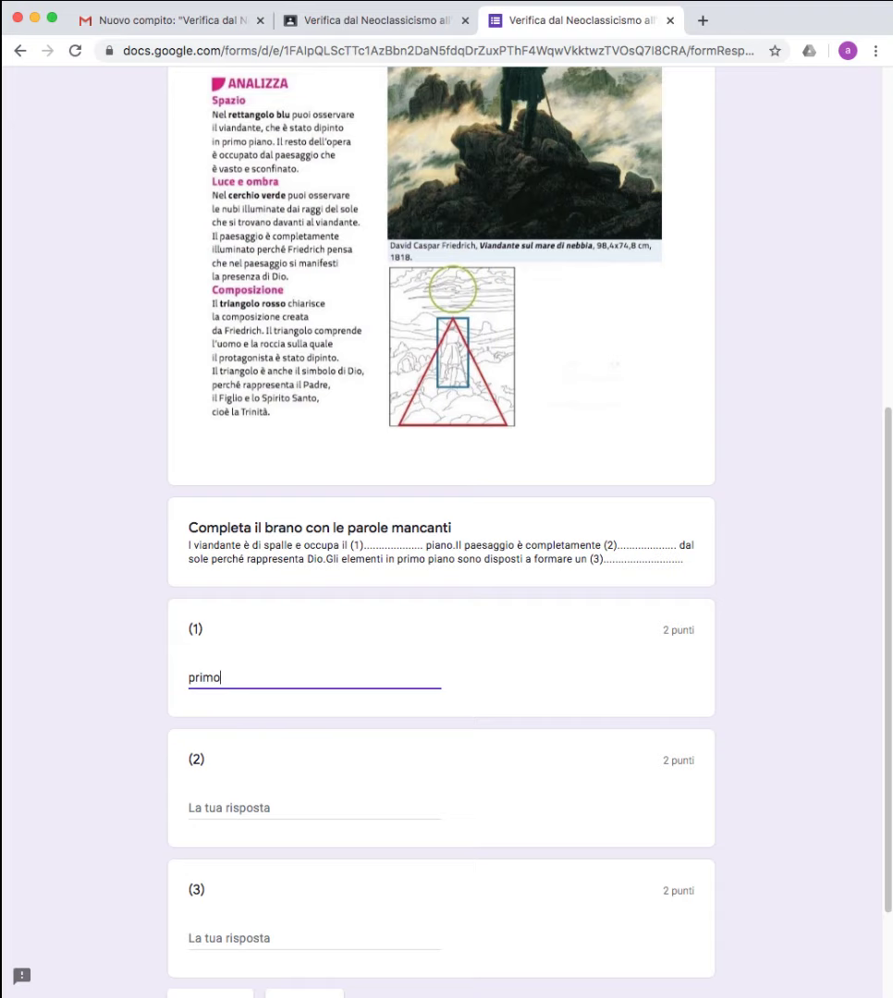
scroll(230, 672, "down", 3)
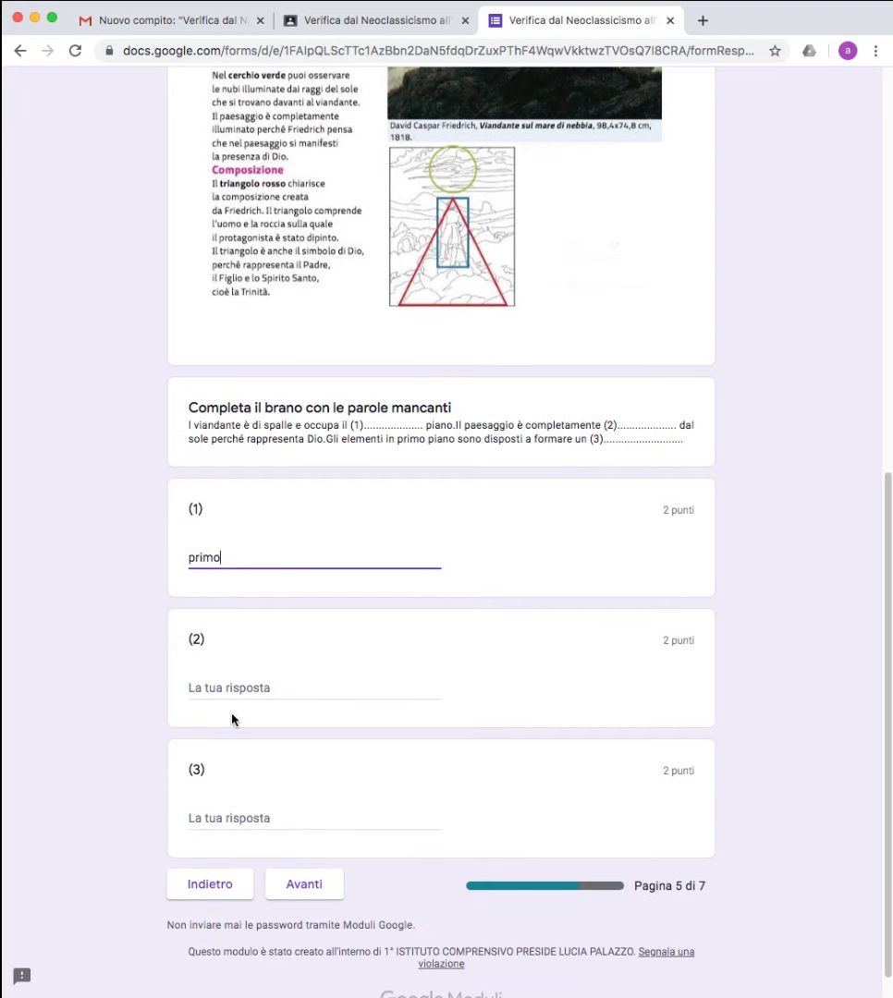
left_click(223, 687)
type("illuminato")
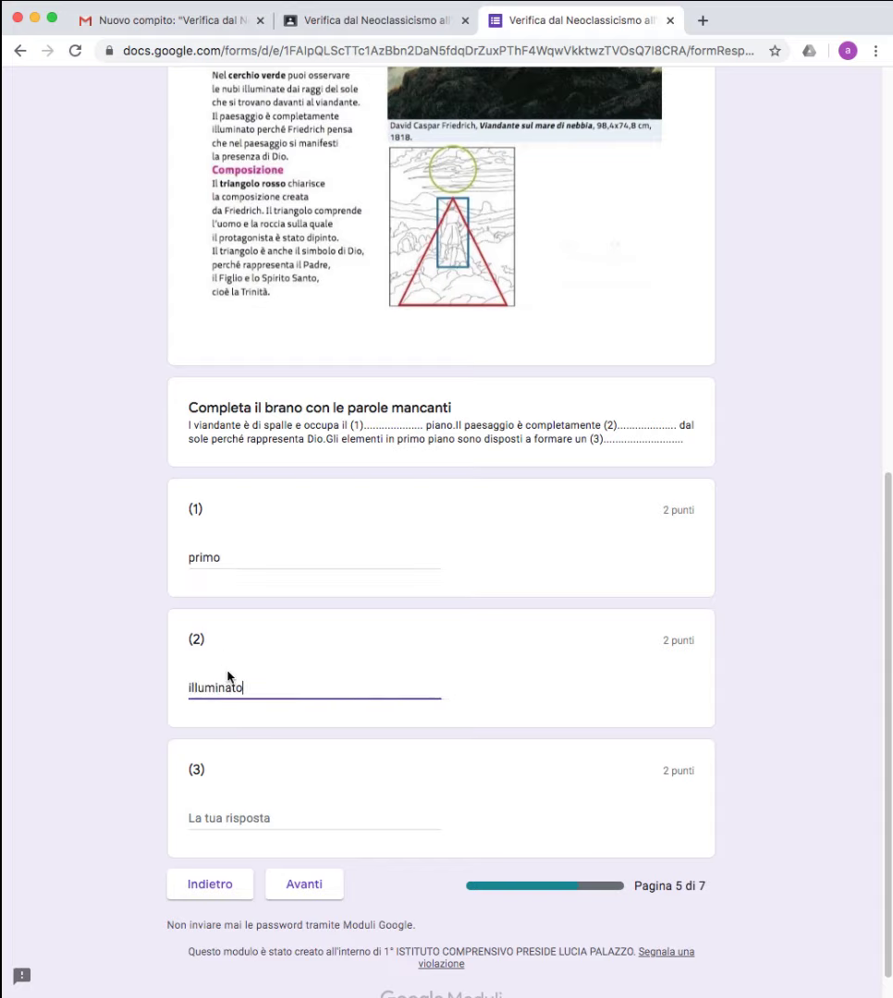
left_click(206, 820)
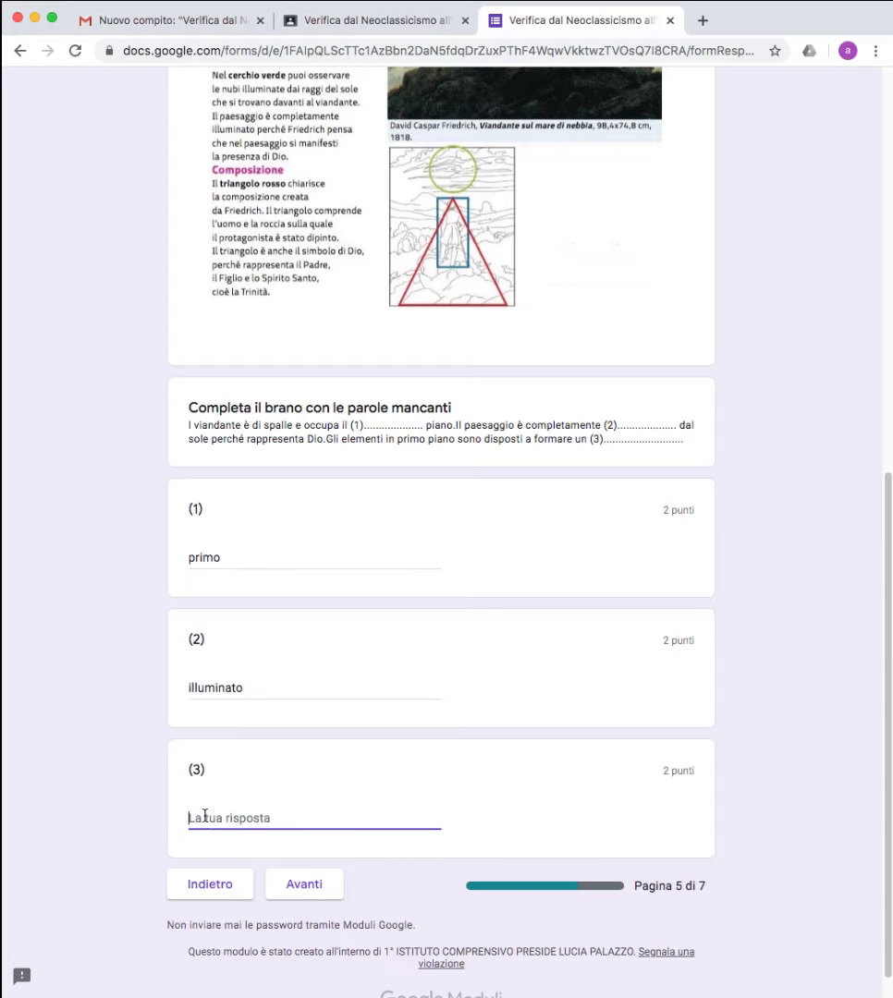
type("RETTANGOLO")
left_click(288, 889)
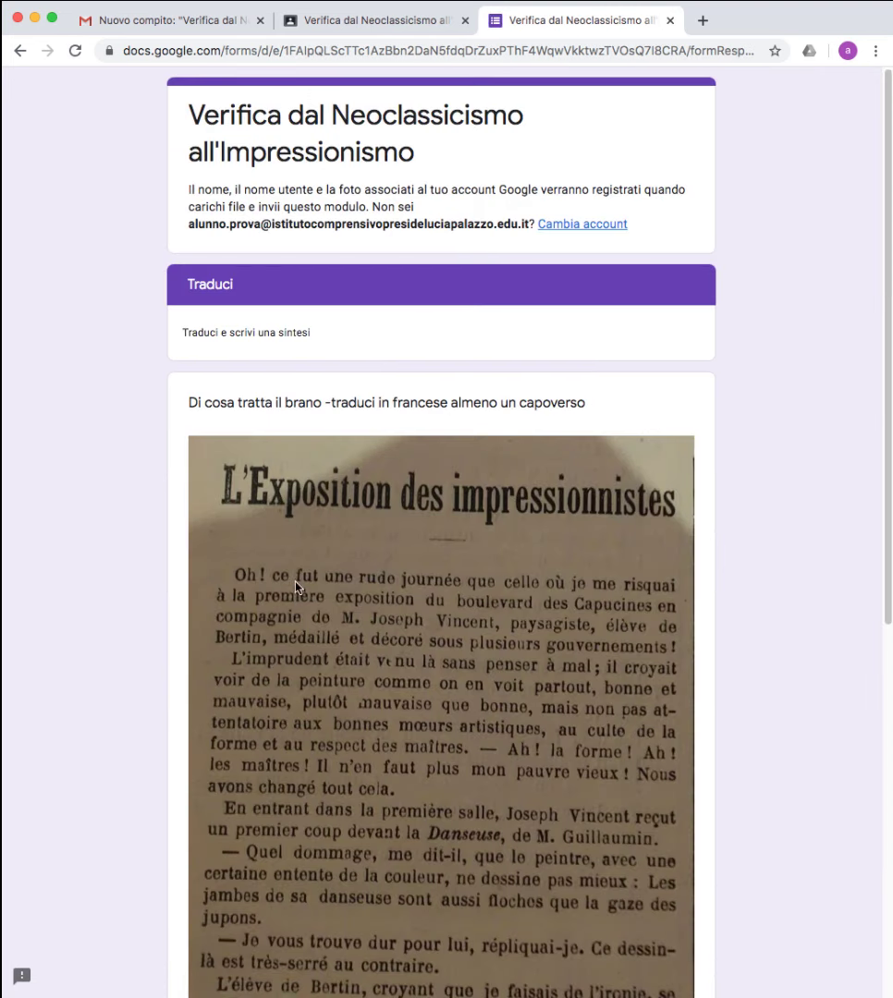
On the Traduci page, answer the translation question with "non lo so", choose Louis Leroy as who coined "Impressionismo", and continue.
scroll(328, 363, "down", 7)
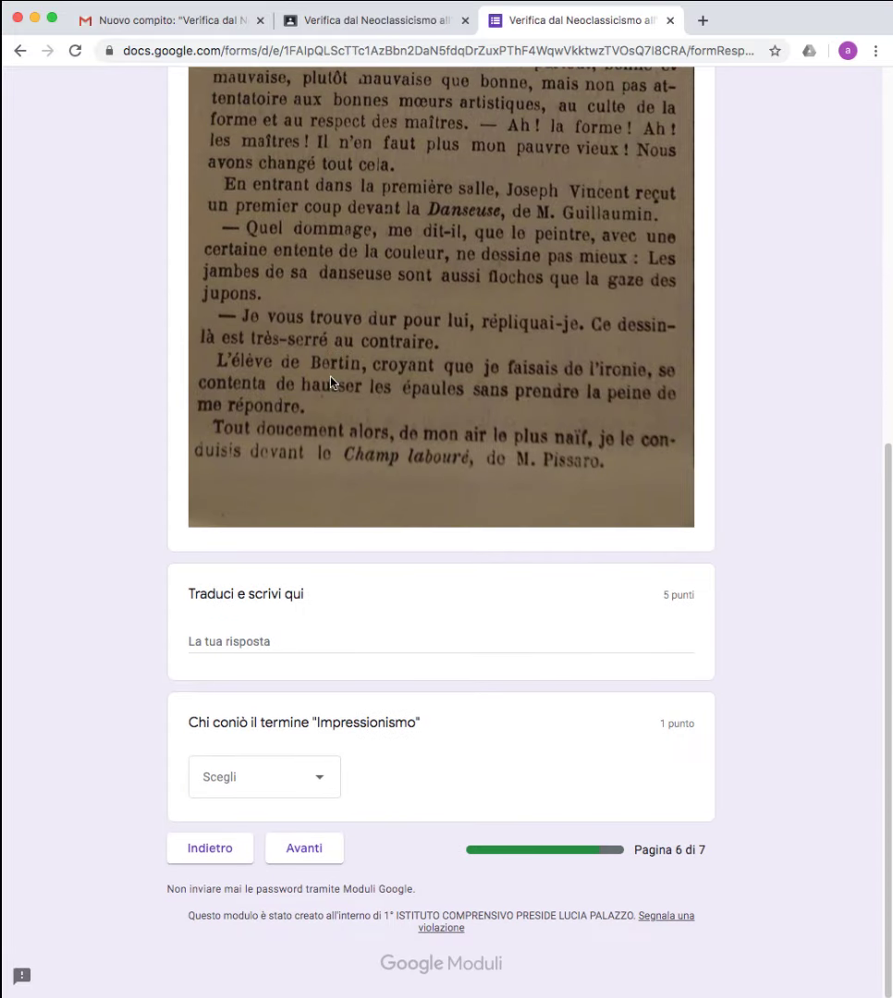
left_click(275, 634)
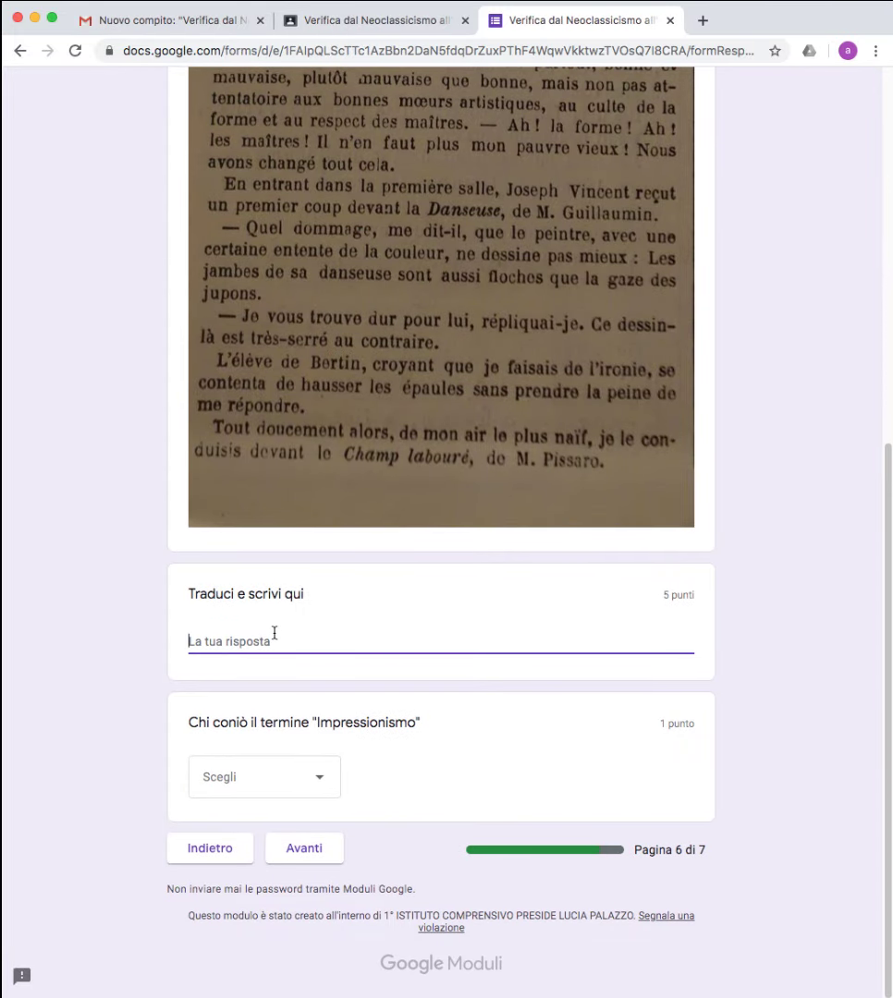
type("non lo so")
left_click(318, 784)
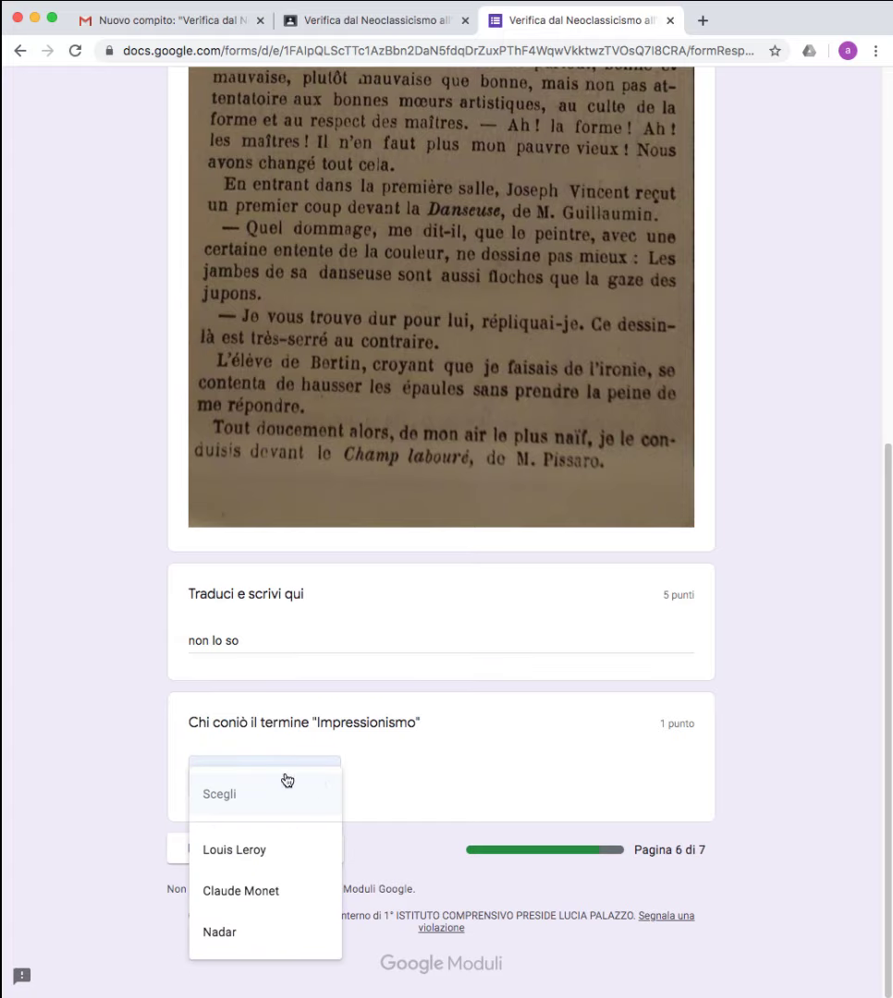
left_click(274, 850)
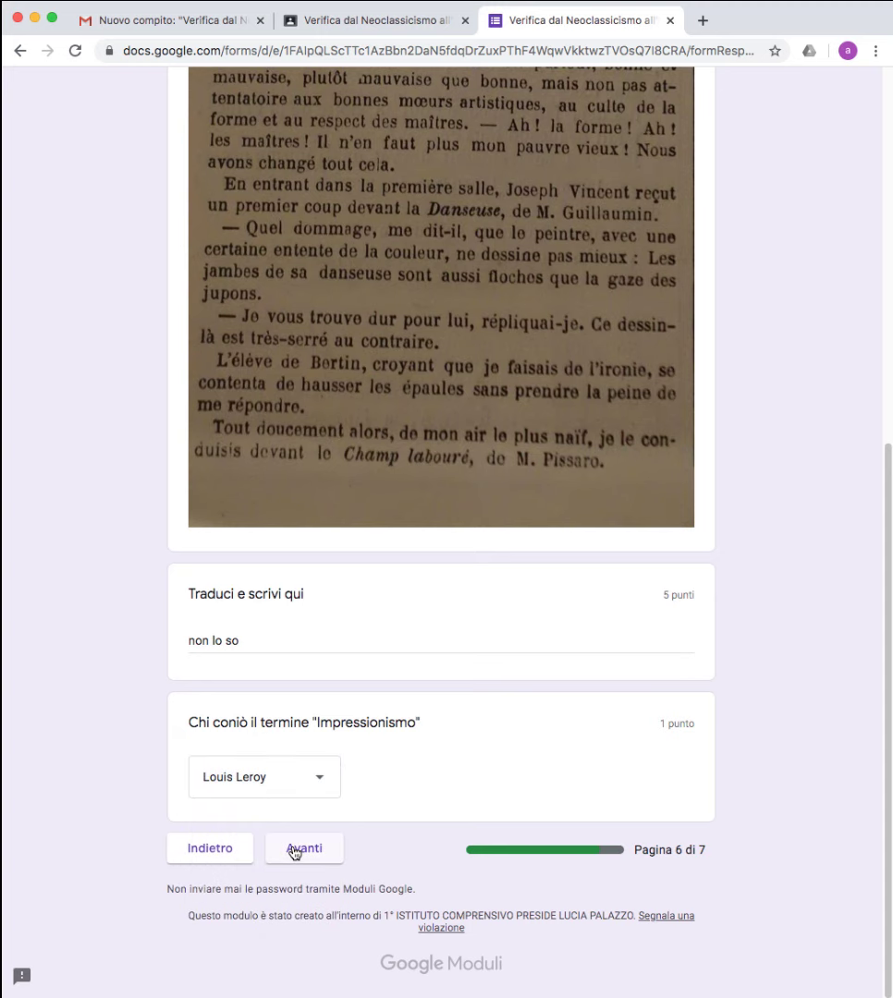
left_click(293, 850)
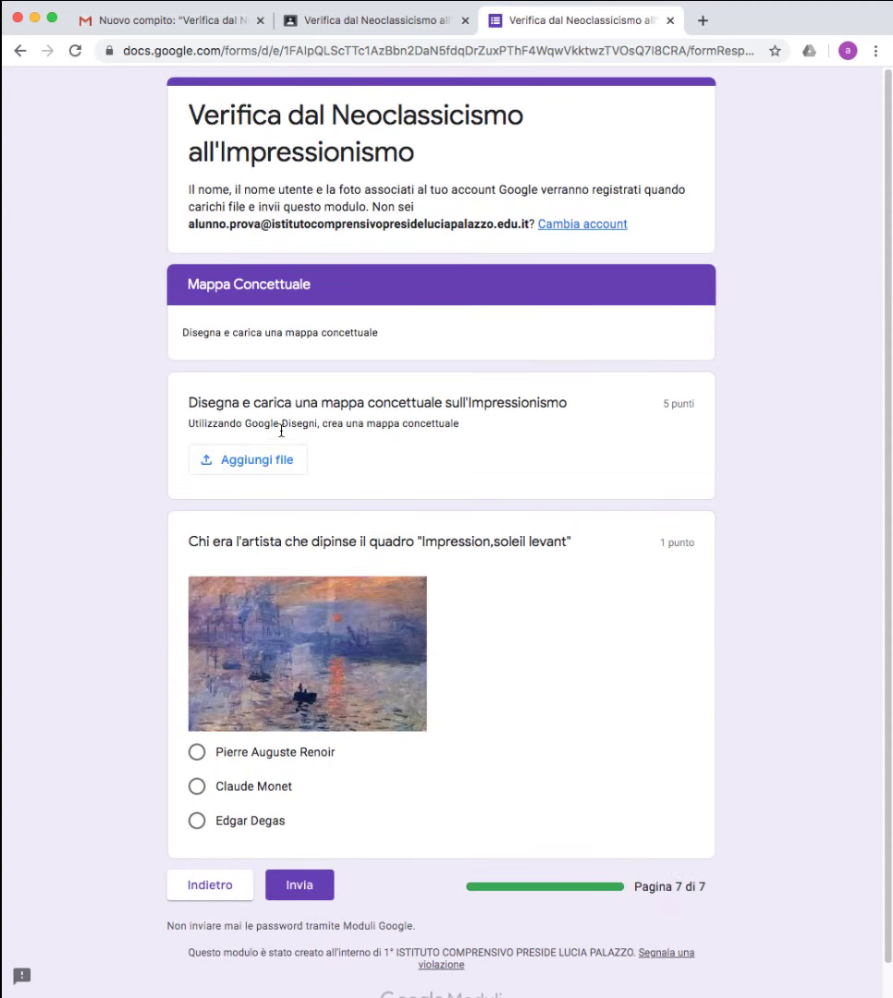
Try to upload fot.jpg and IMP.png as the answer to the Impressionismo concept map question.
left_click(260, 460)
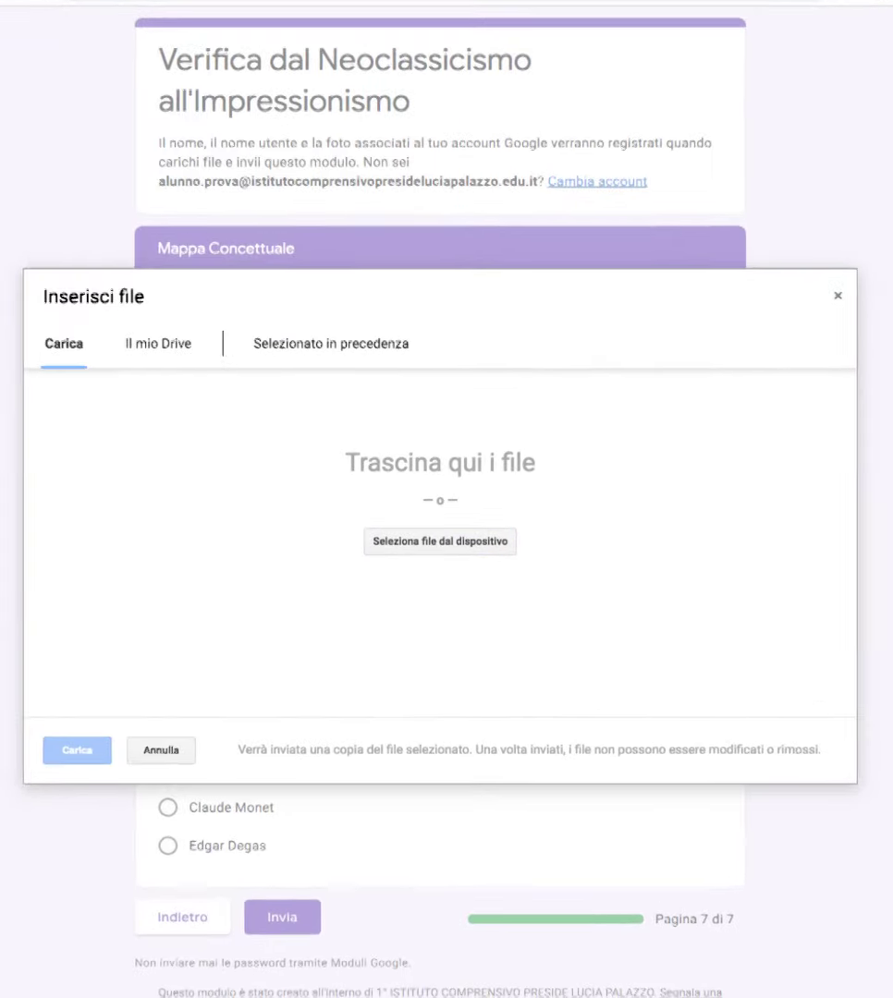
left_click_drag(892, 767, 354, 615)
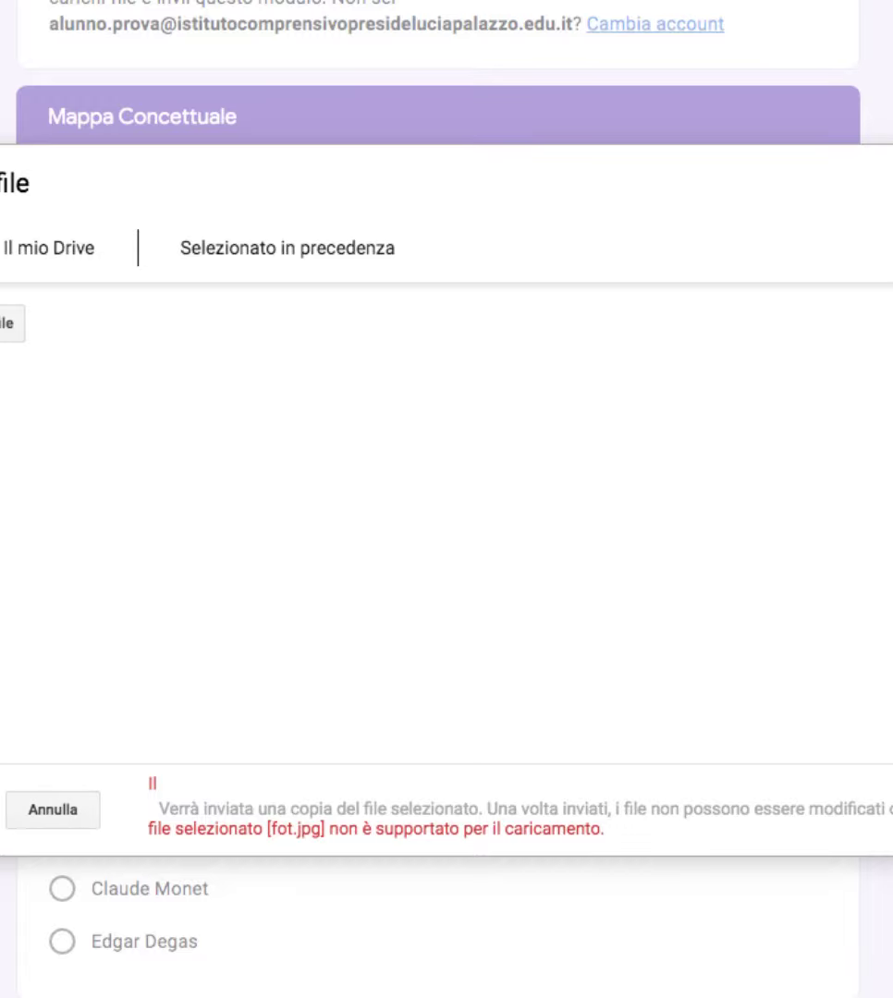
left_click(70, 812)
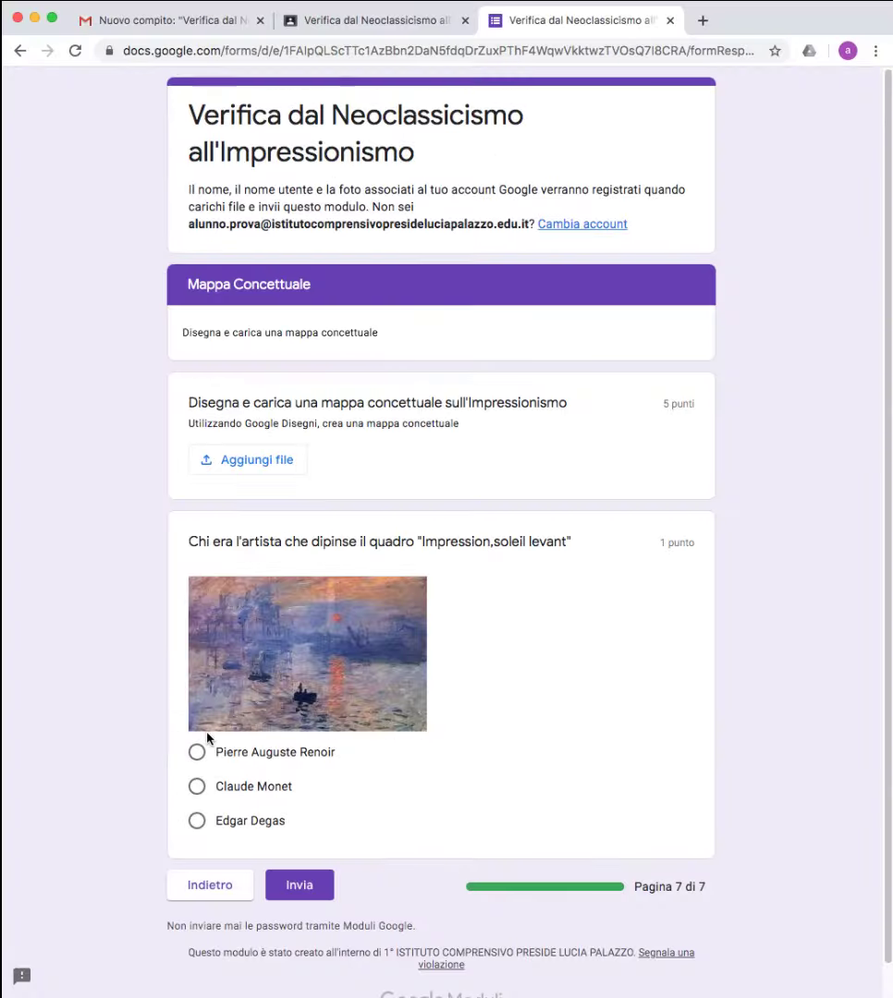
left_click(276, 461)
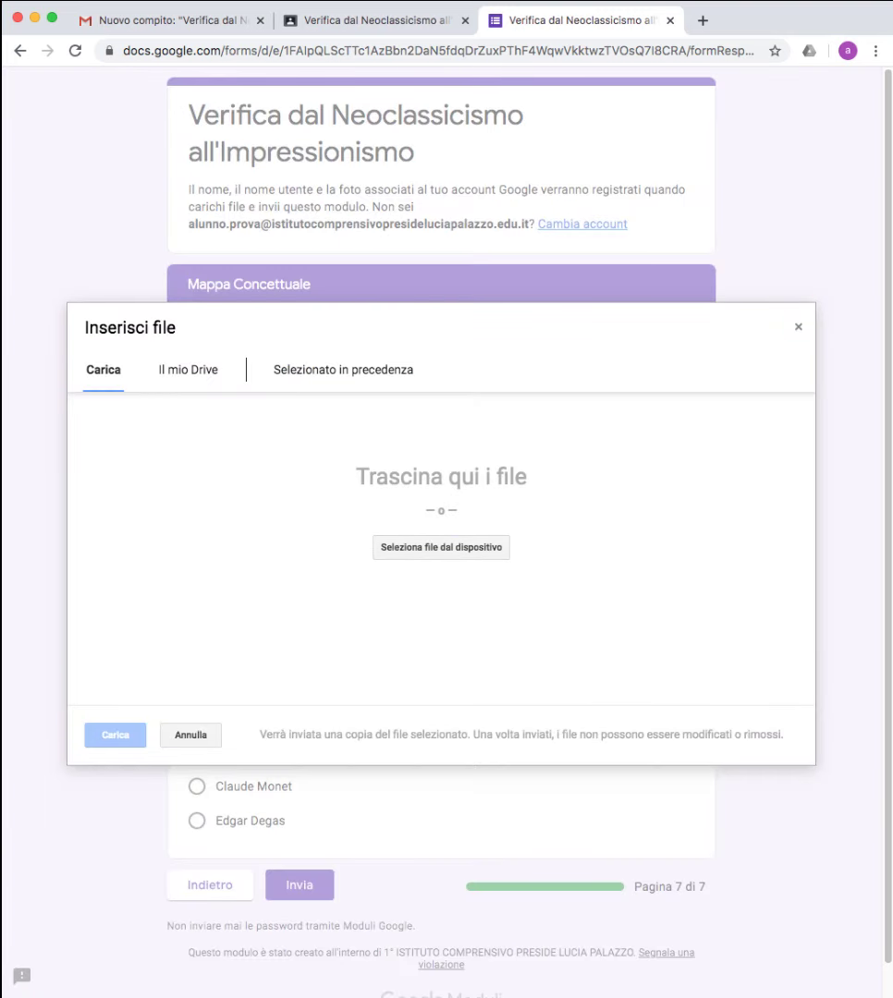
left_click_drag(891, 481, 366, 502)
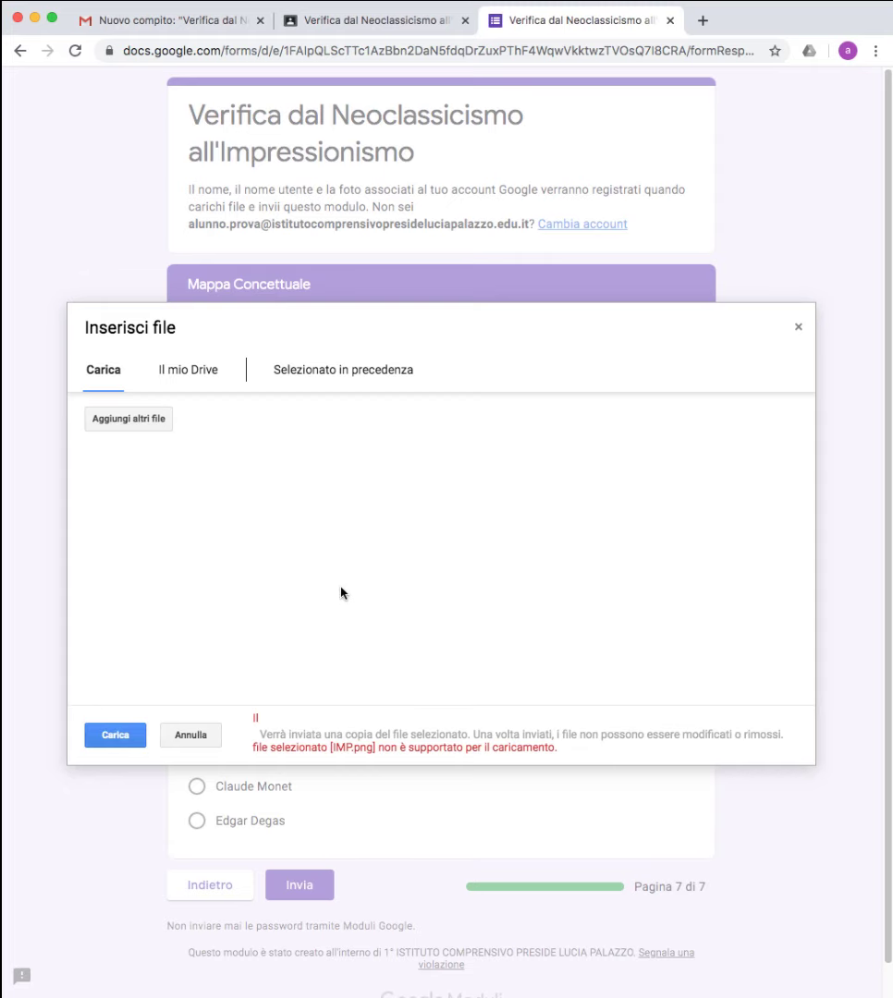
left_click(192, 735)
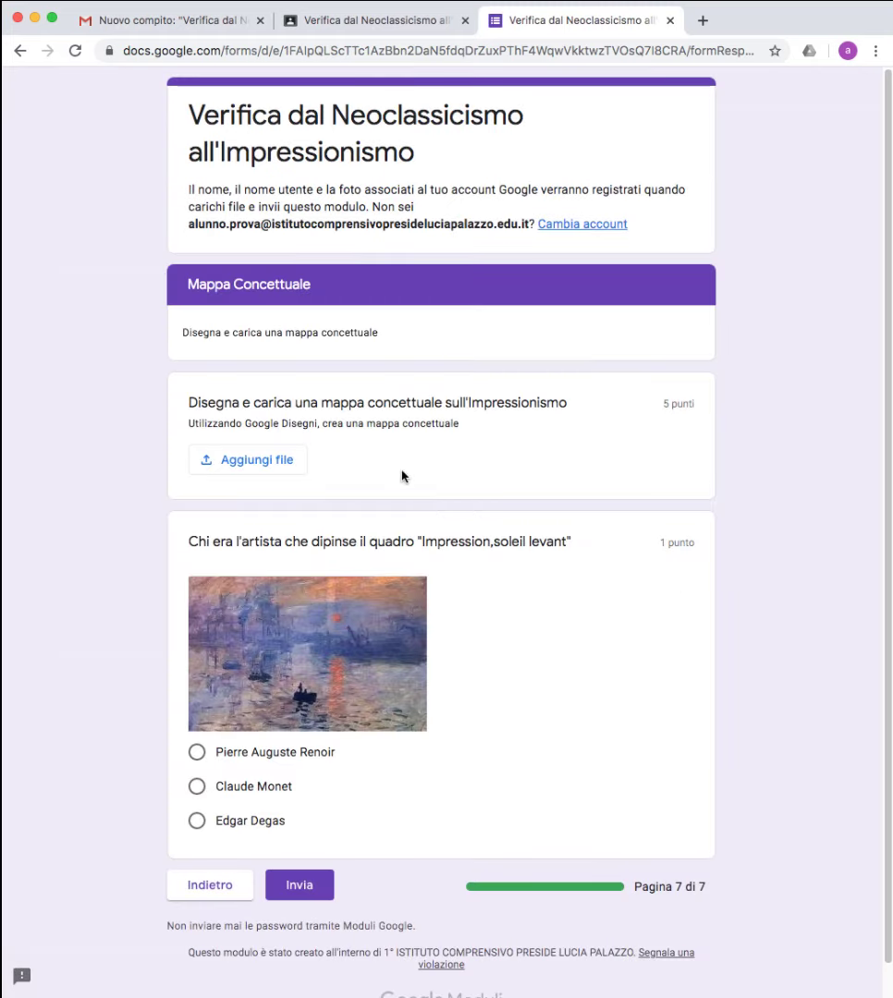
Attach the Mappa concettuale drawing from My Drive's Classroom > Demo Classe Varie > Disegni folder to the concept map question.
left_click(260, 462)
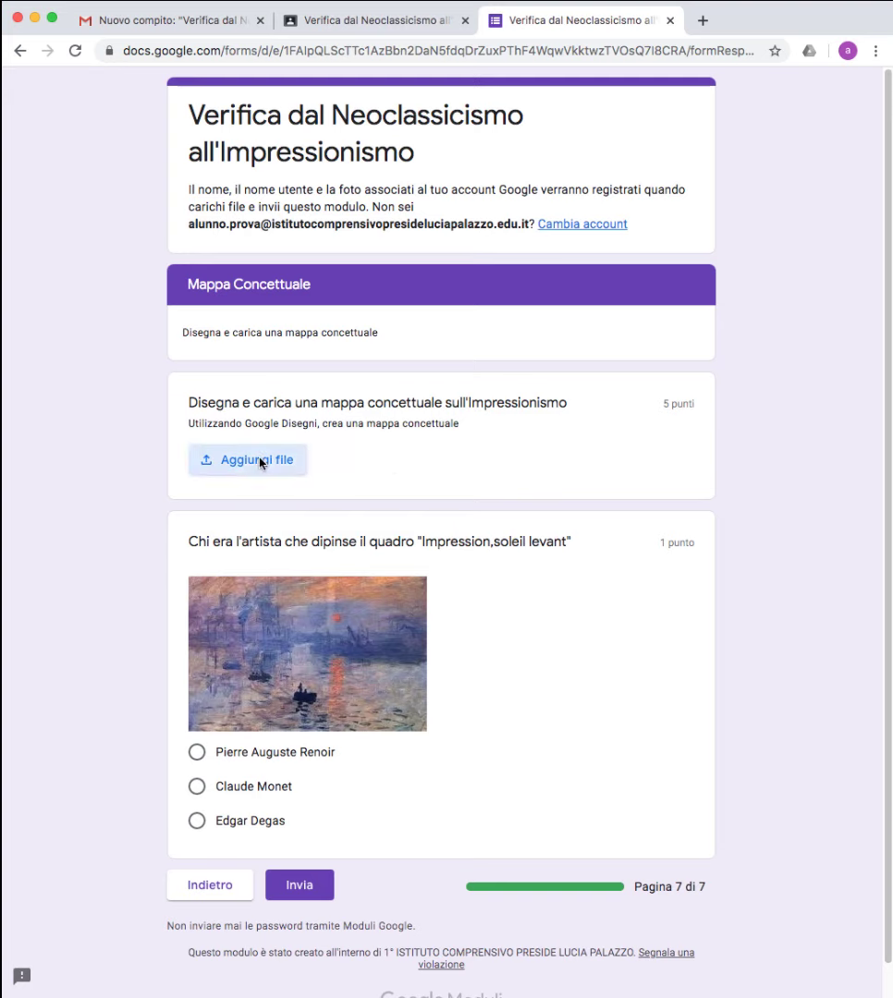
left_click(192, 373)
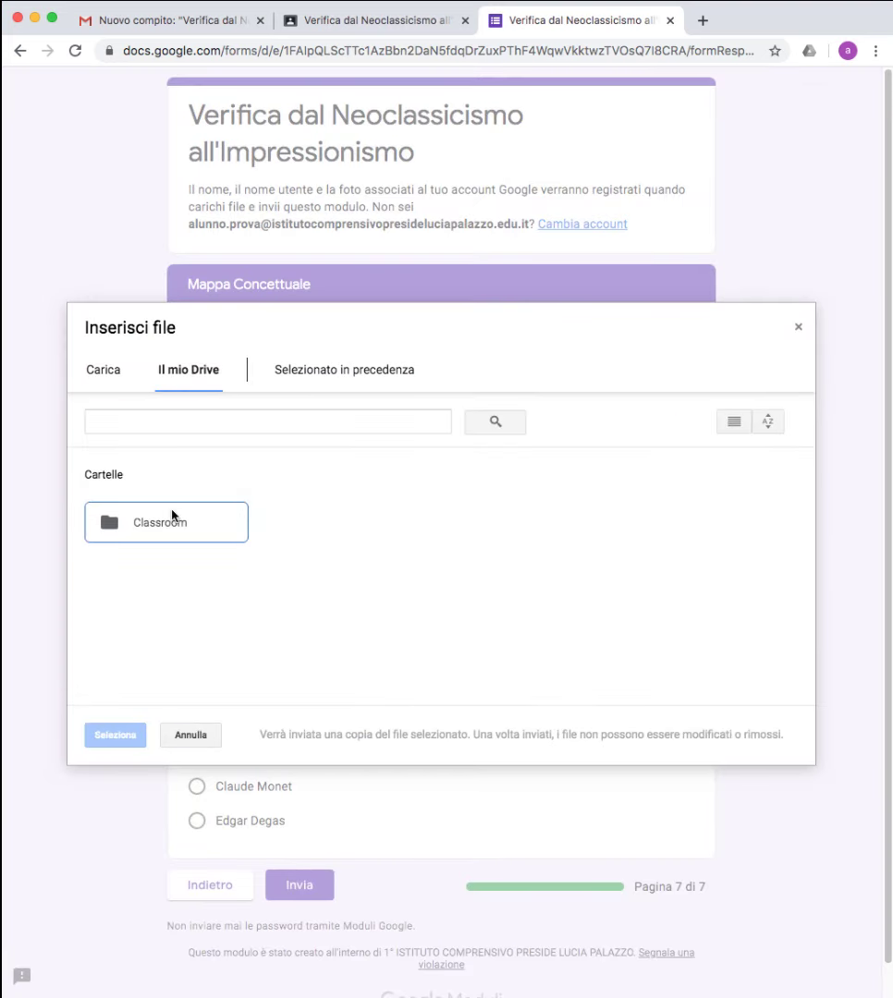
double_click(171, 523)
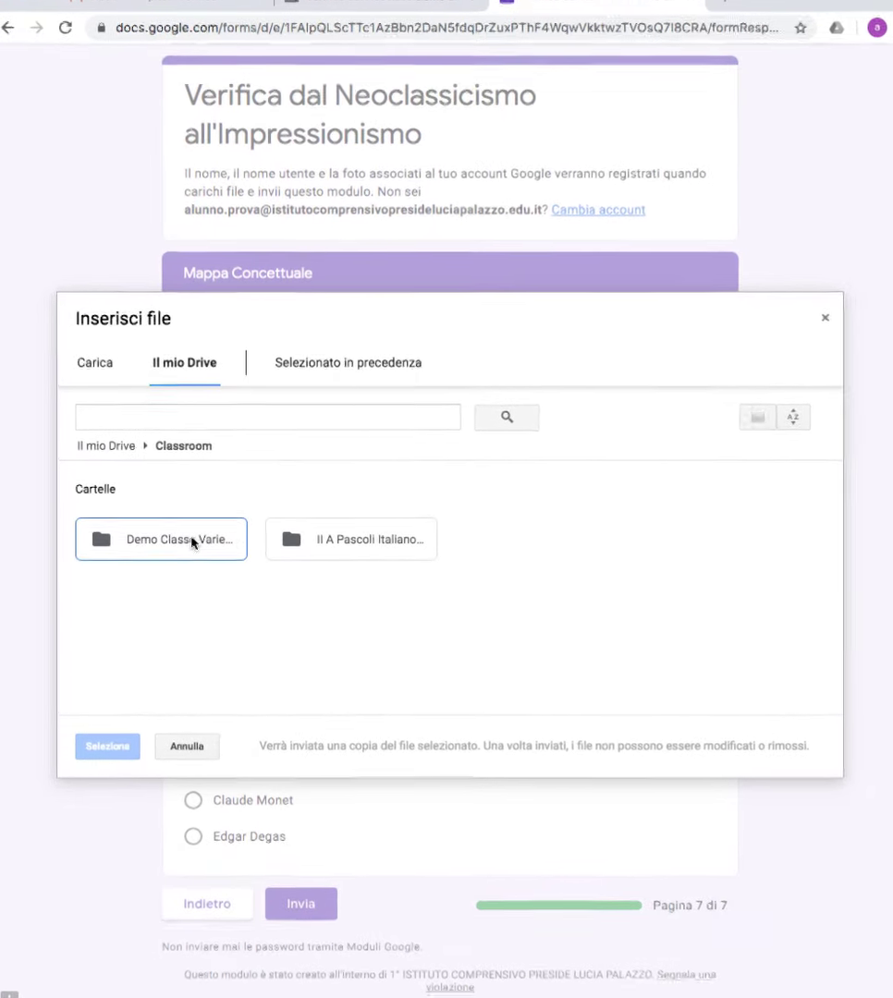
double_click(162, 535)
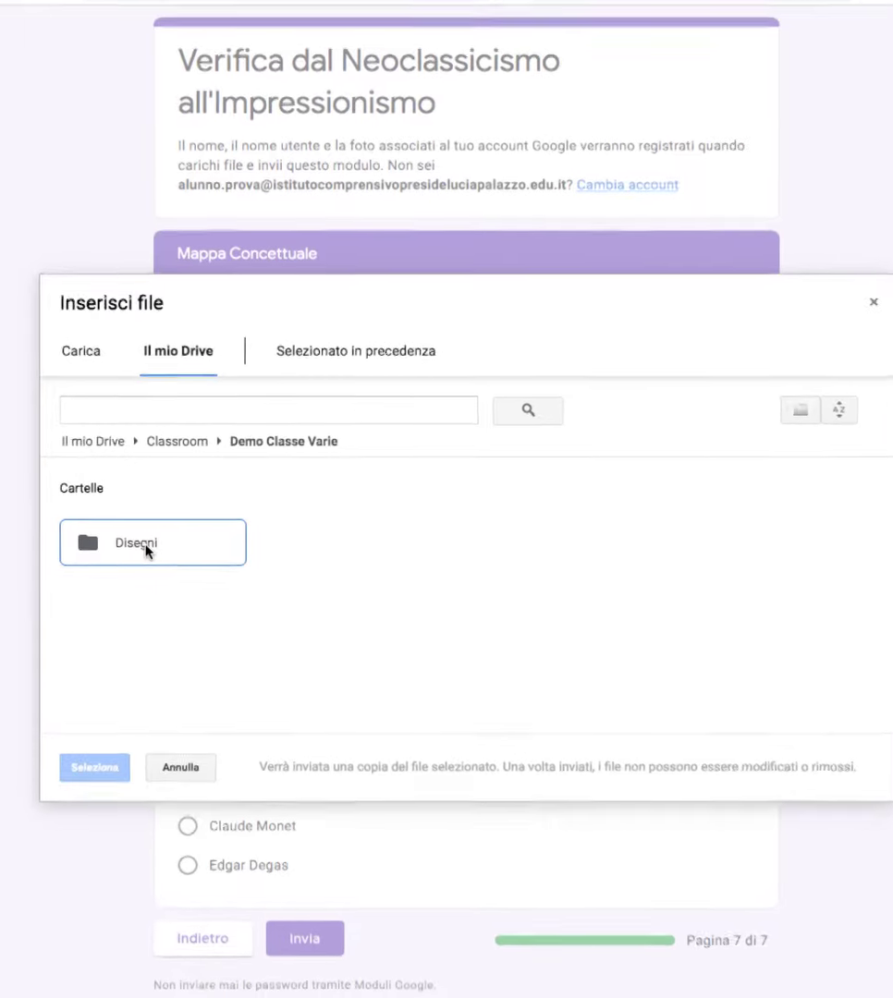
double_click(151, 542)
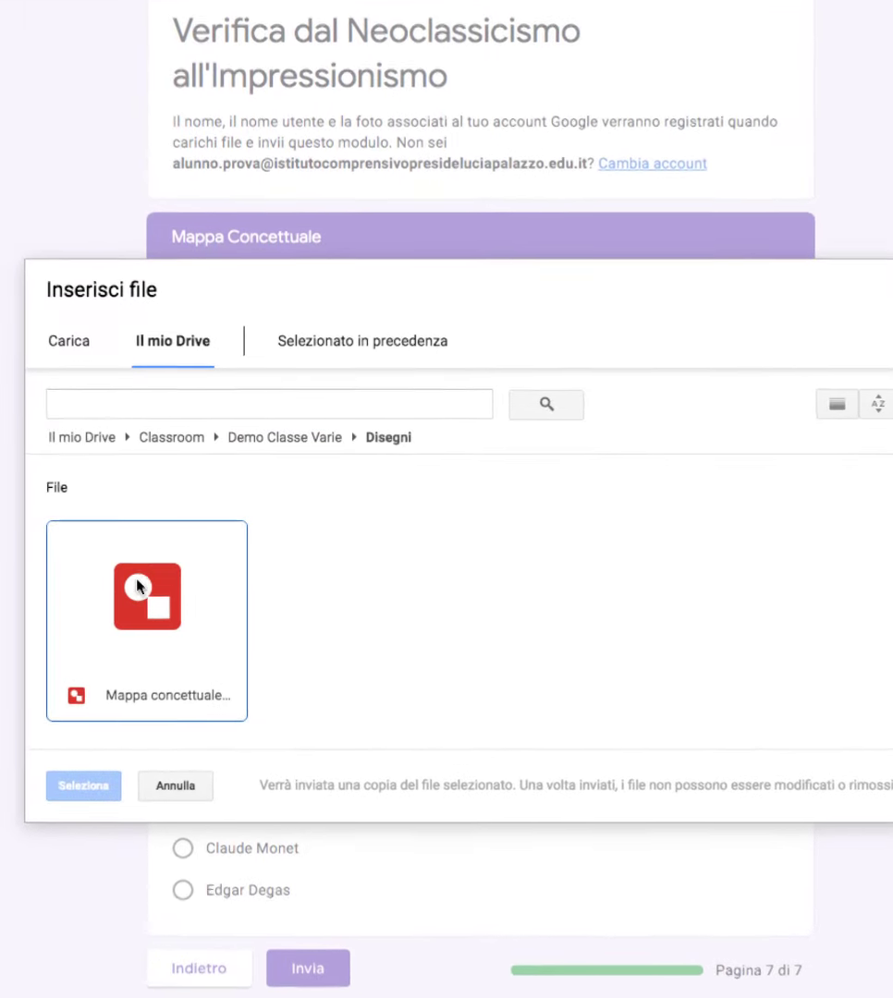
left_click(140, 588)
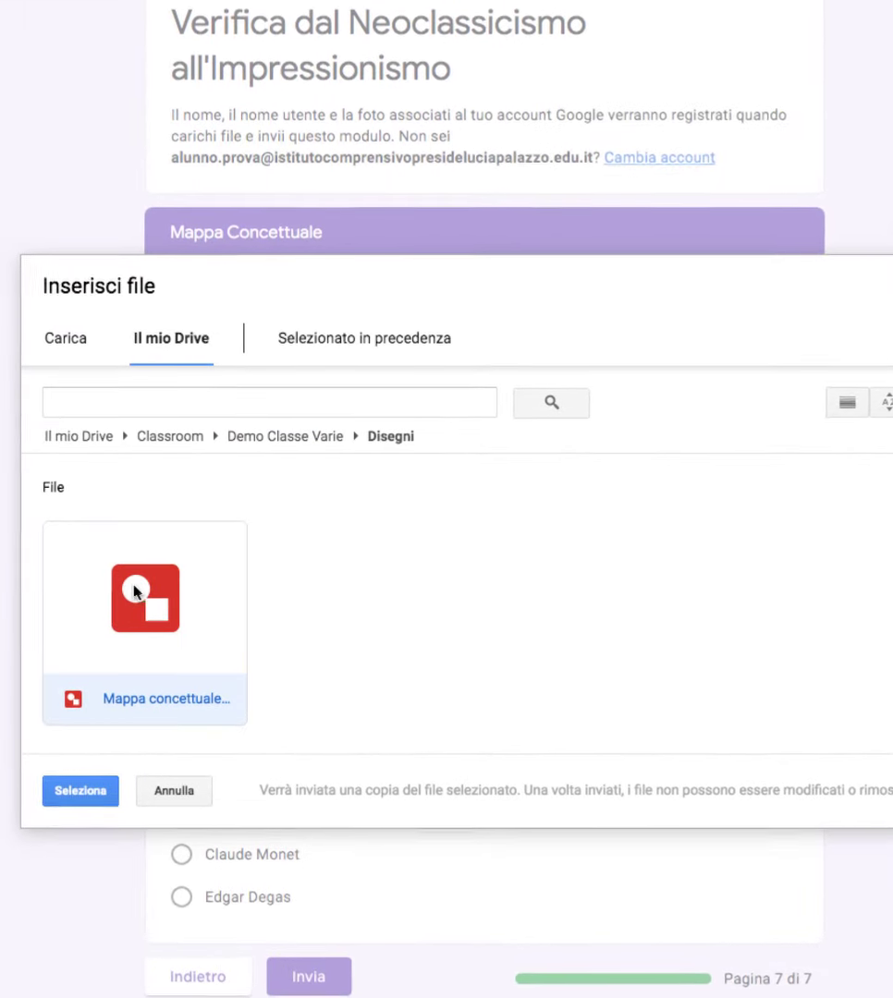
left_click(88, 797)
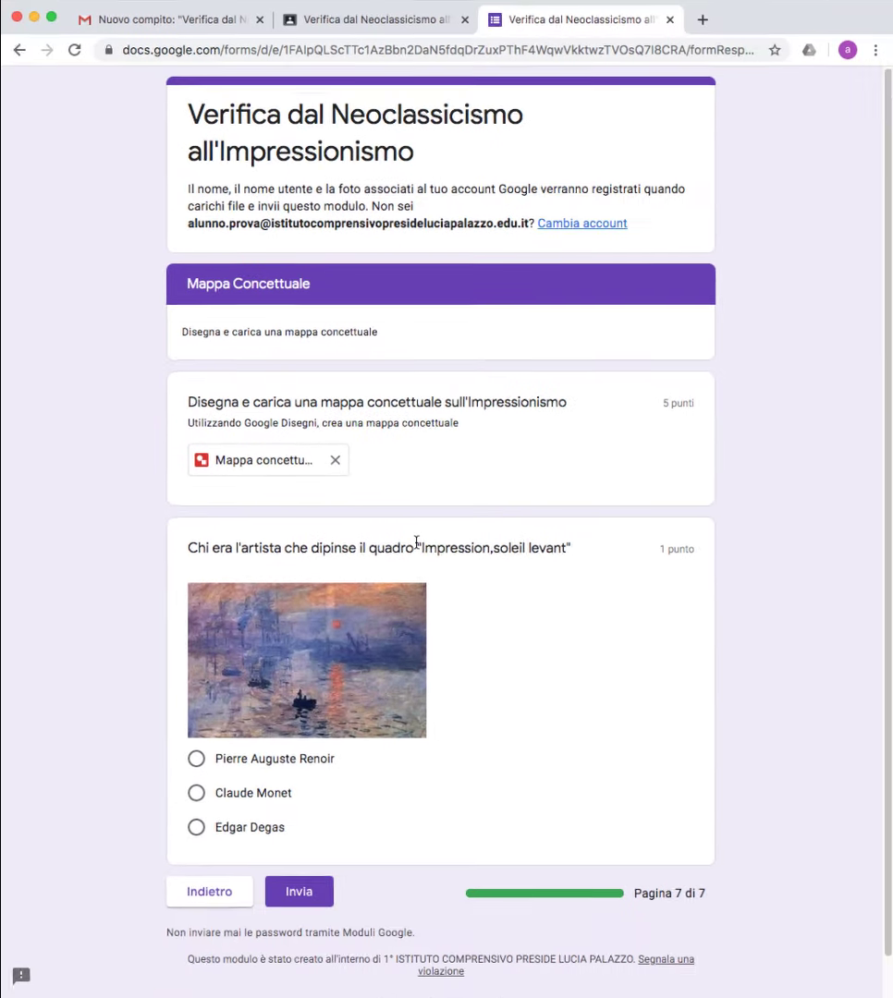
Answer Claude Monet for "Impression,soleil levant", and go back to check the Traduci answers before returning to the Mappa Concettuale page.
scroll(456, 601, "down", 2)
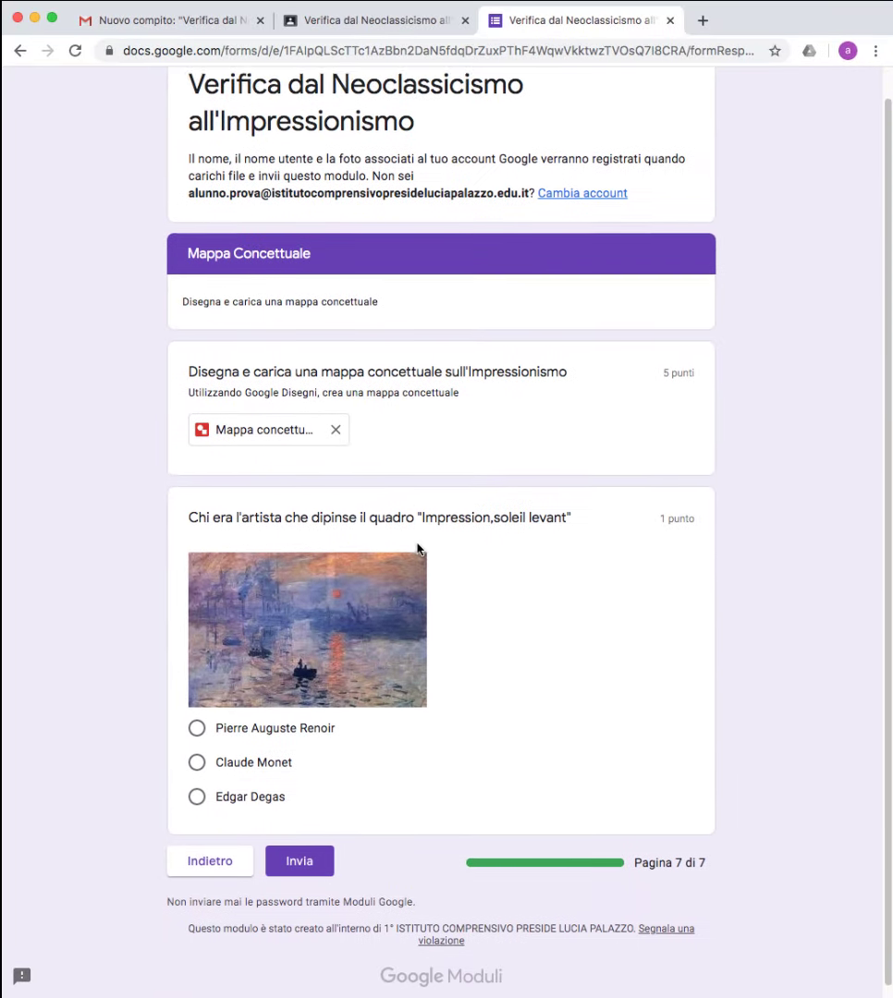
scroll(417, 549, "down", 1)
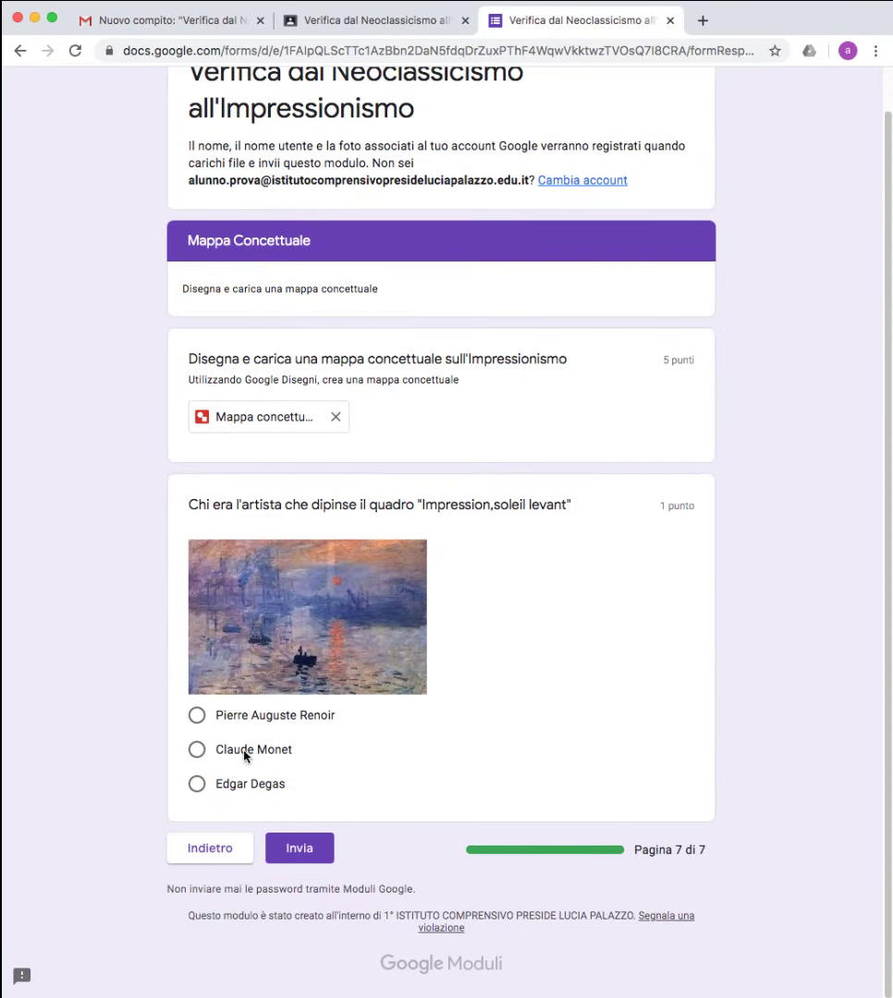
left_click(210, 853)
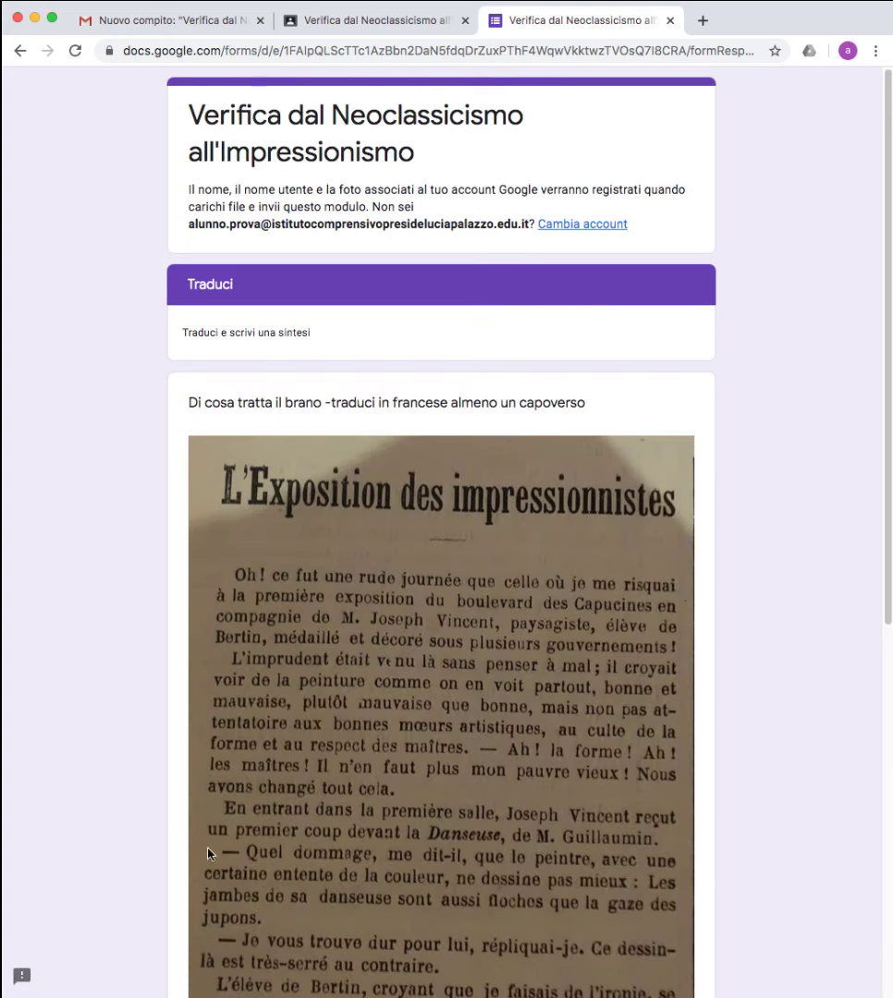
scroll(237, 623, "down", 5)
scroll(282, 744, "down", 3)
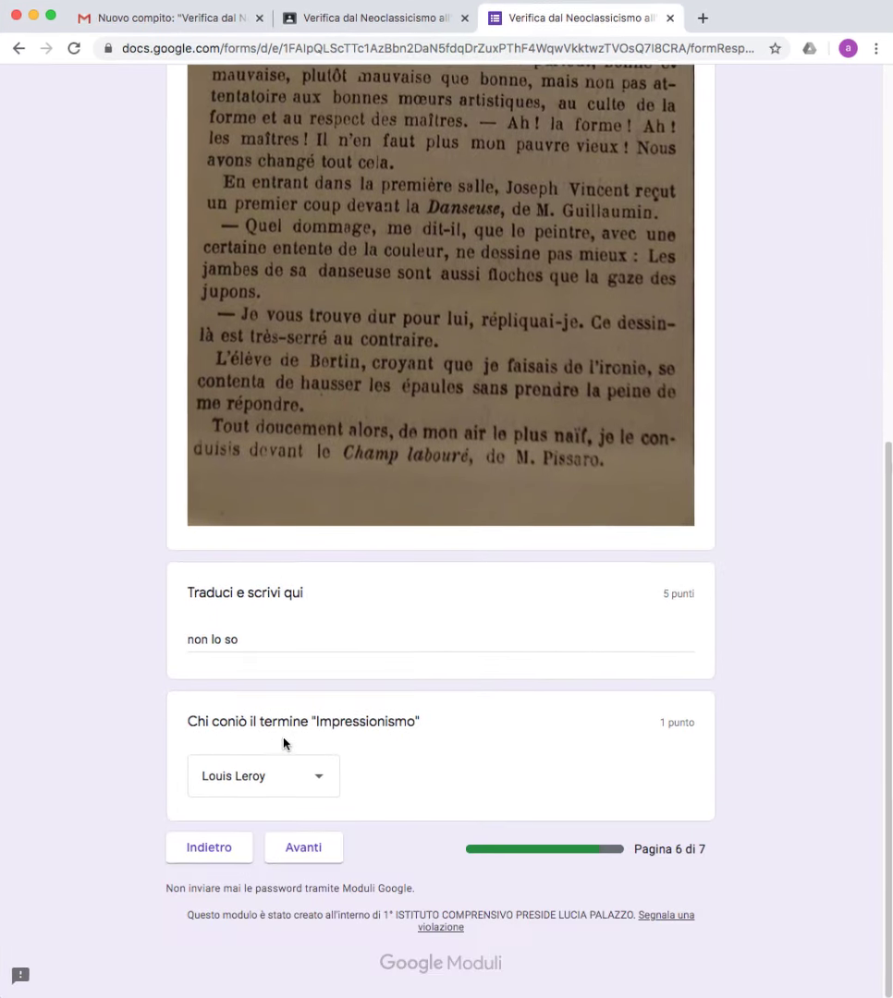
left_click(309, 849)
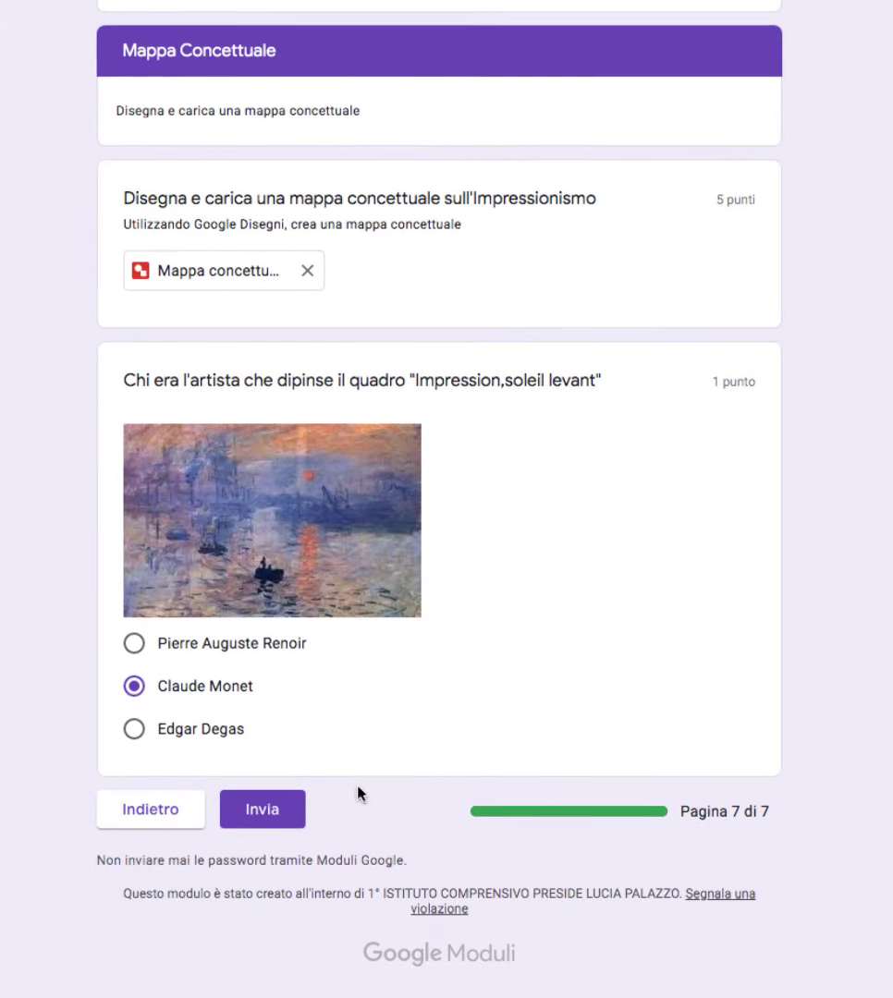
Submit the quiz and check its assignment page in Classroom, dismissing the private comments tip and closing that page.
left_click(265, 811)
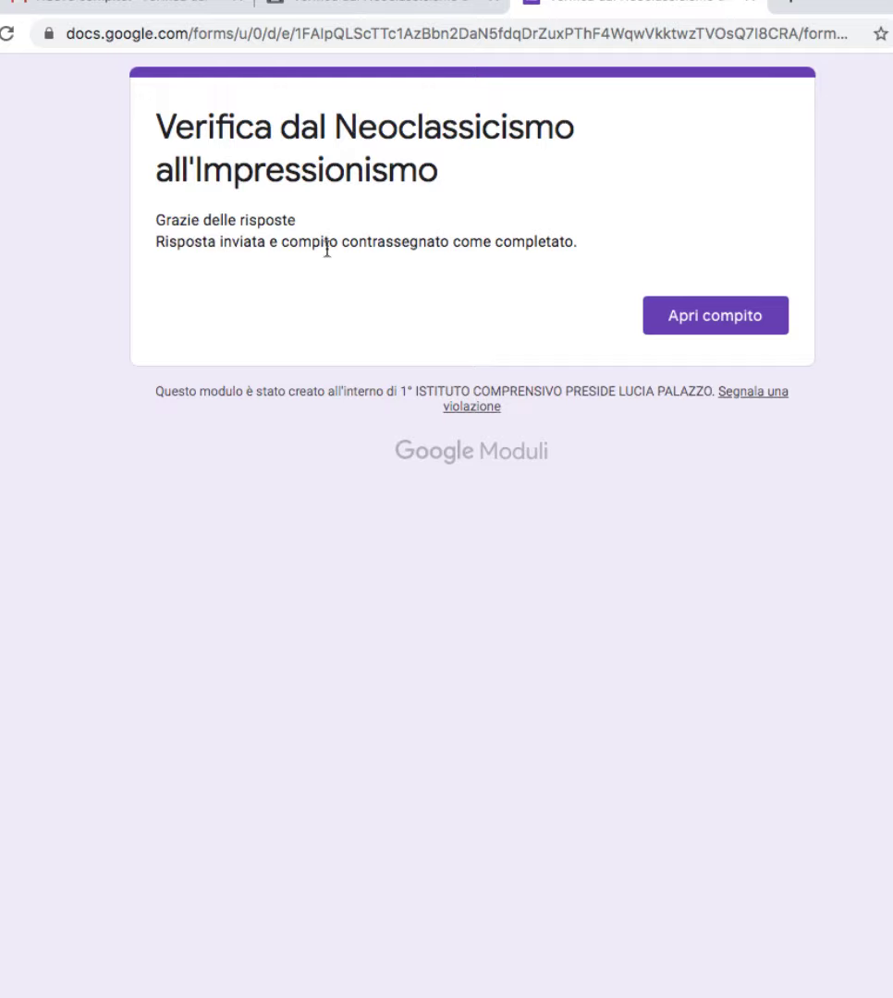
left_click(712, 321)
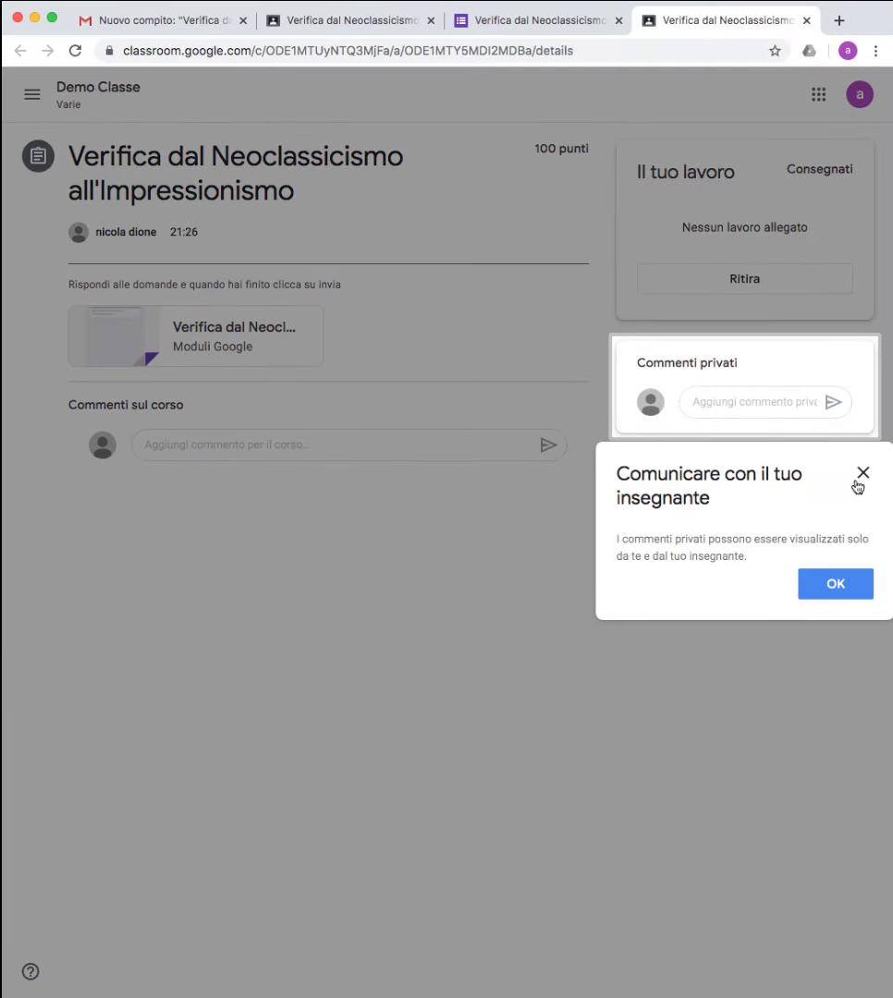
left_click(860, 473)
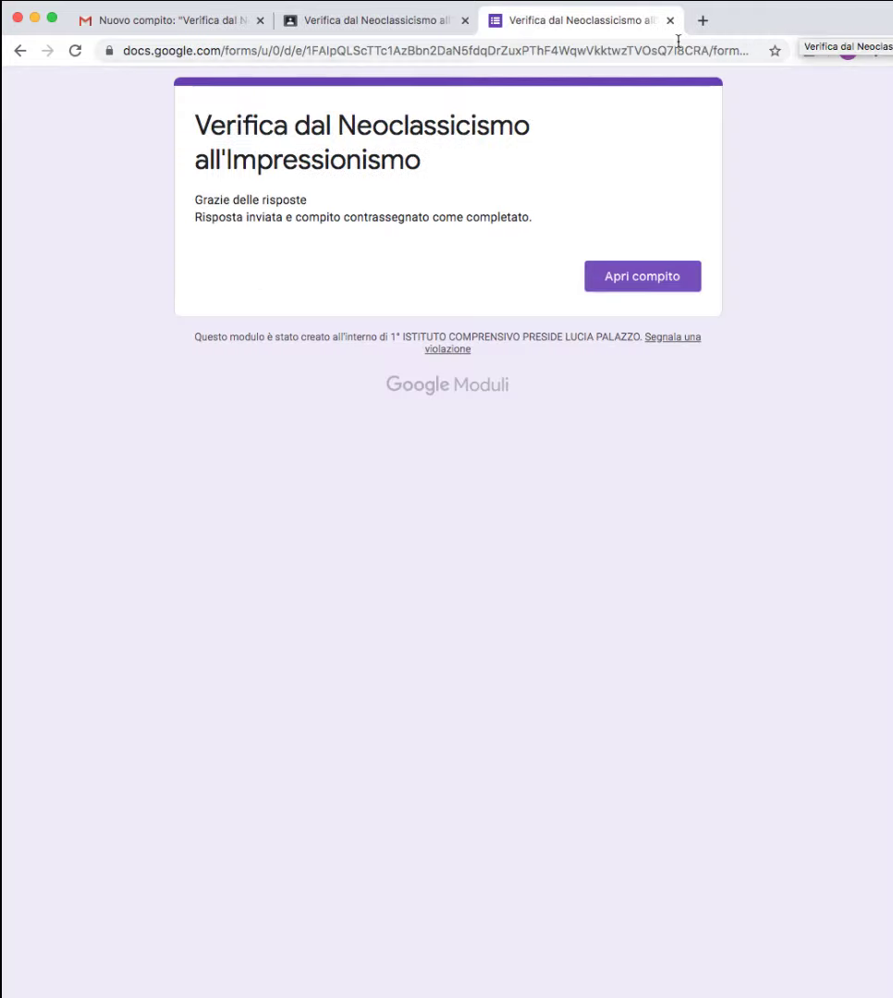
left_click(806, 20)
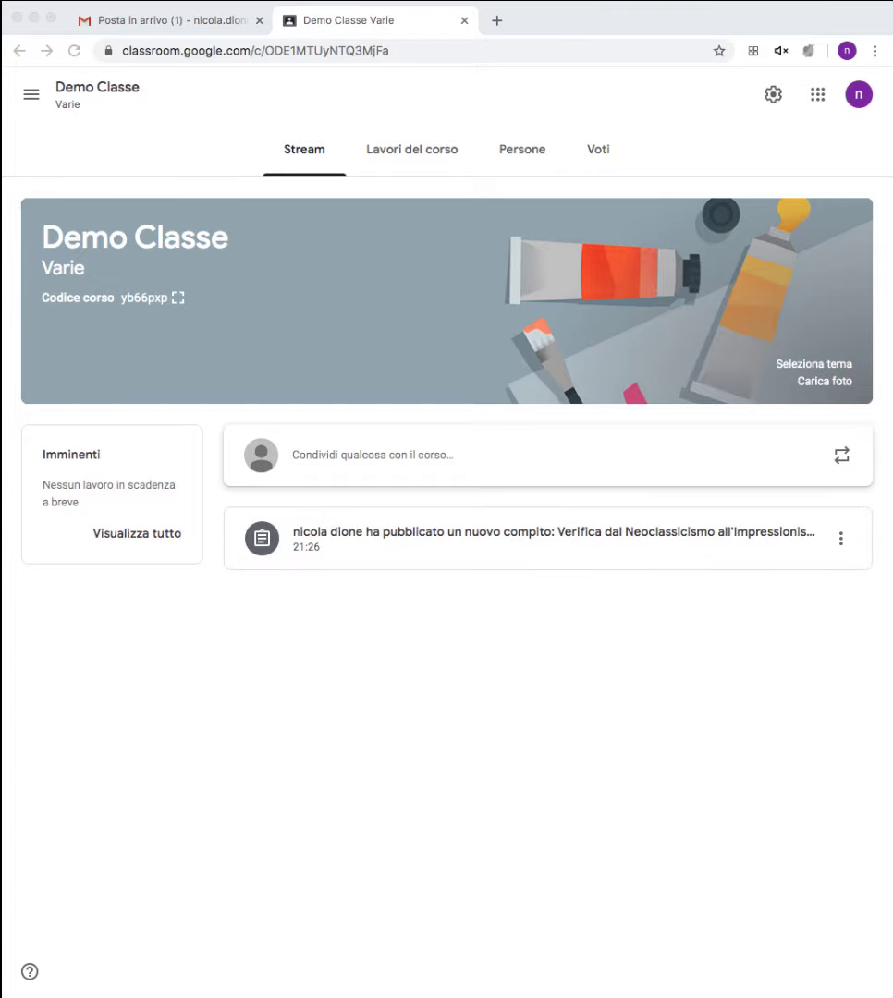
Open the Verifica dal Neoclassicismo all'Impressionismo assignment's submitted work, and open its attached quiz form for editing.
left_click(357, 571)
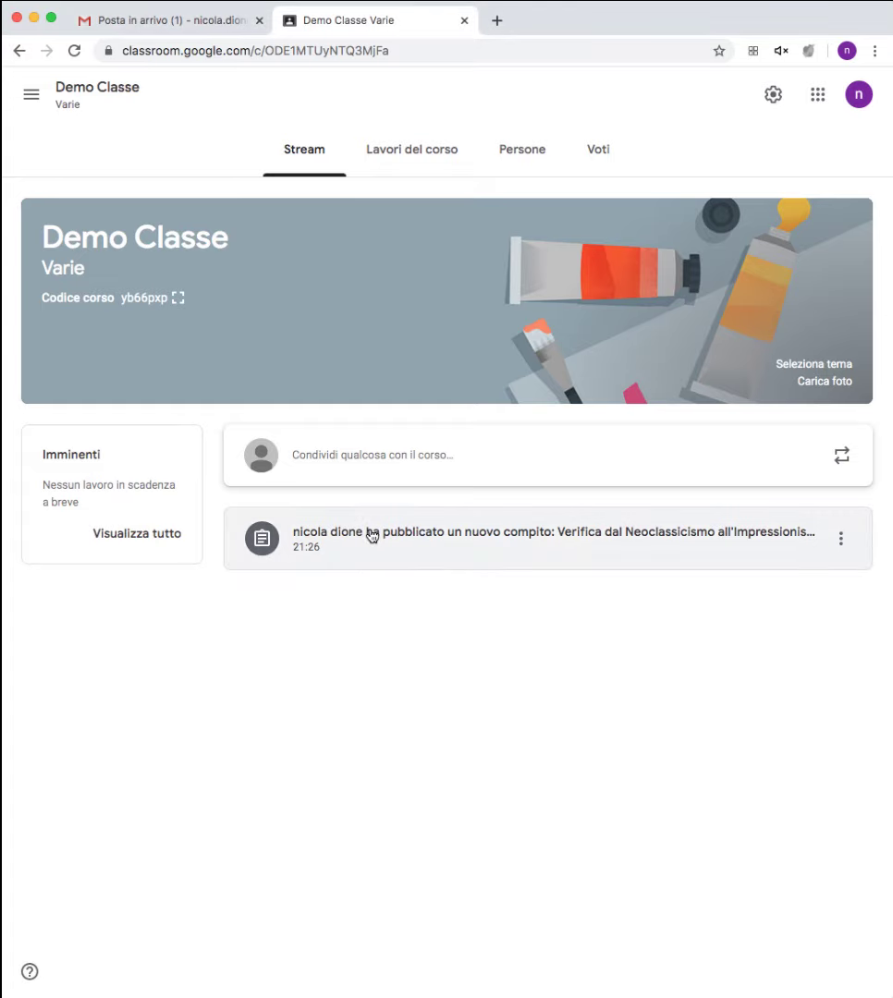
left_click(372, 536)
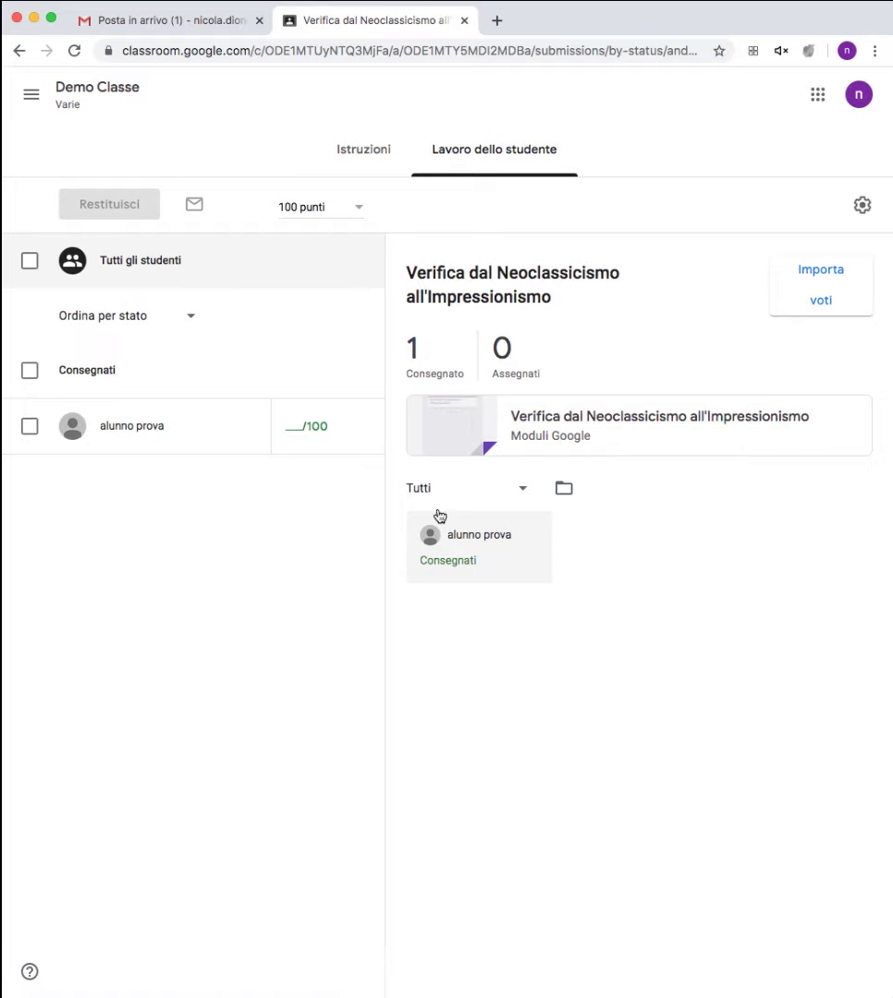
left_click(441, 381)
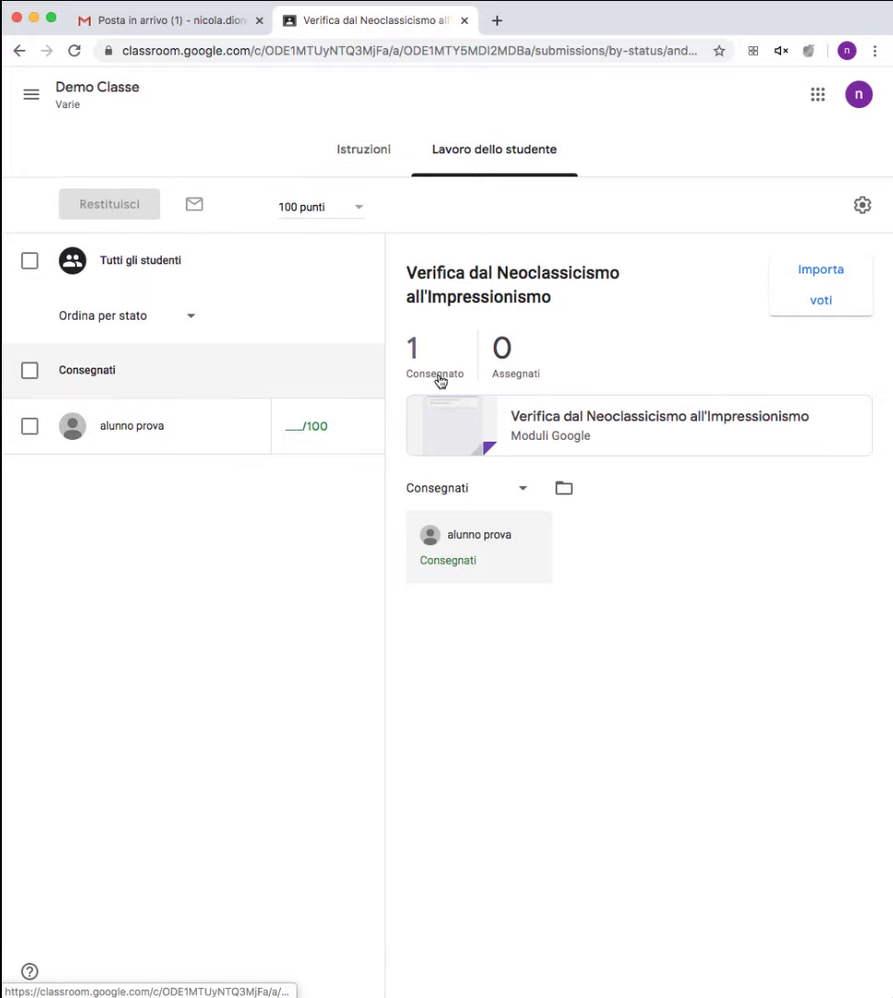
left_click(544, 415)
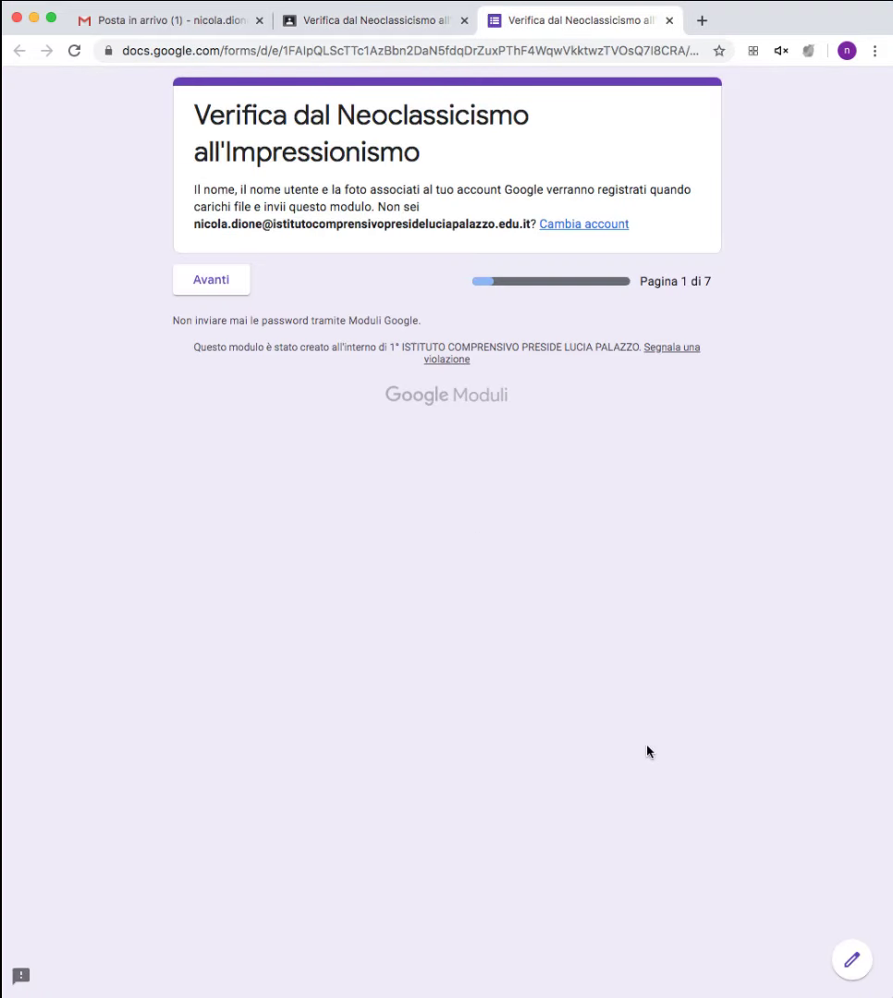
left_click(852, 961)
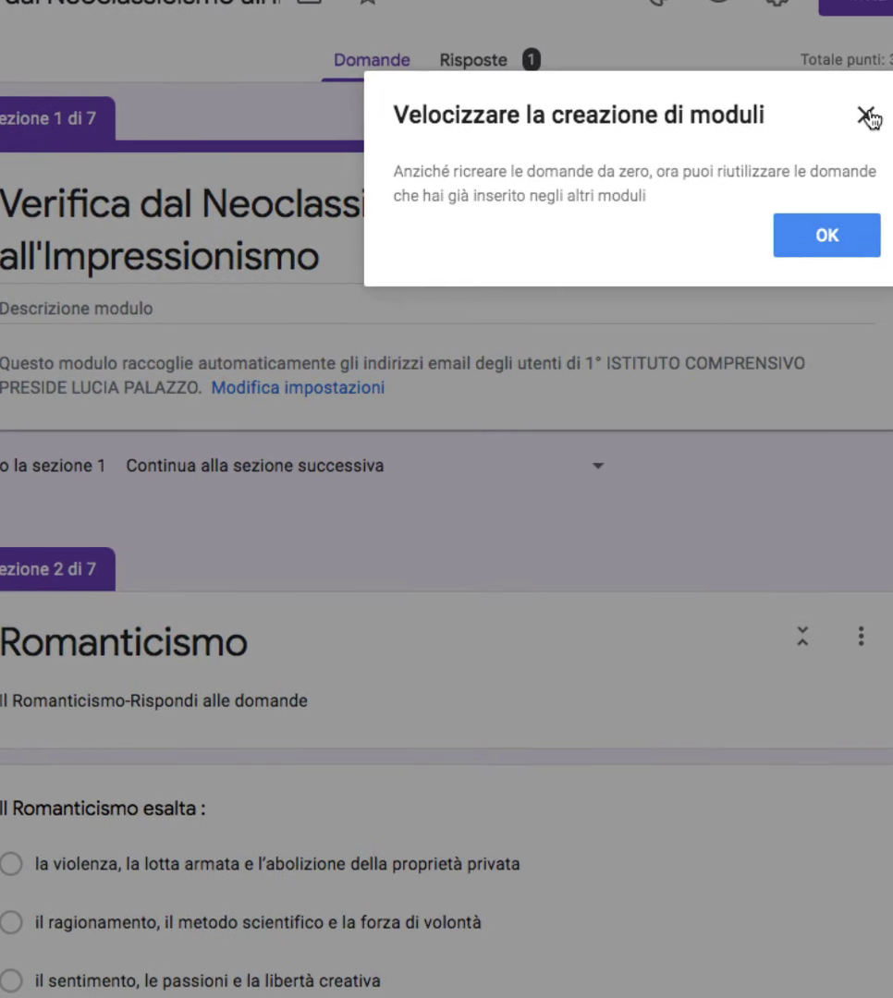
Dismiss the feature tips and examine the quiz's response summary, including statistics, frequently missed questions and scores.
left_click(857, 120)
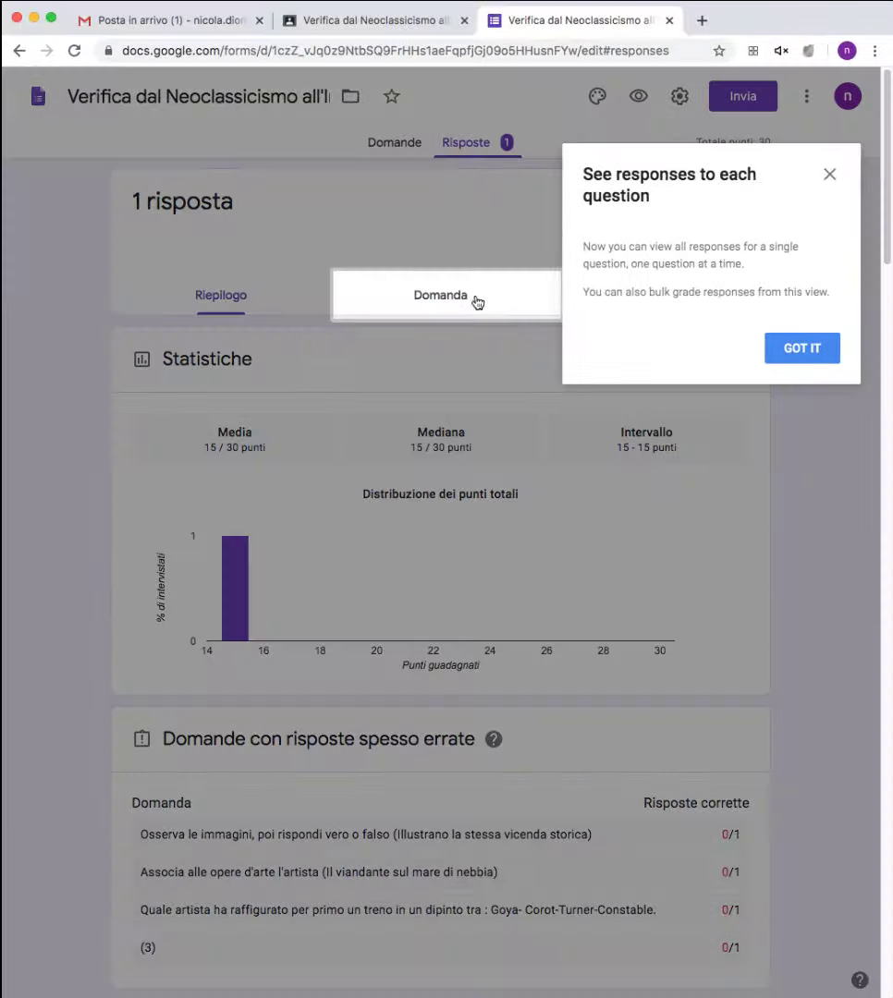
left_click(831, 176)
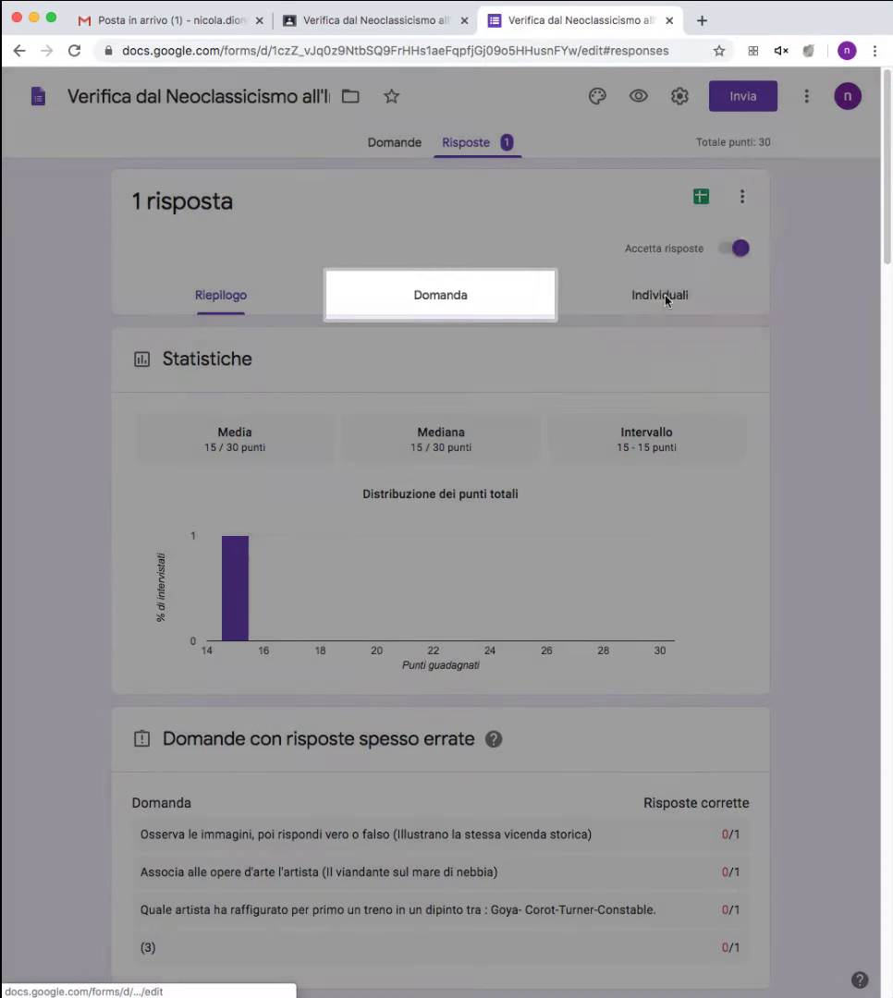
scroll(583, 359, "down", 1)
scroll(583, 359, "down", 2)
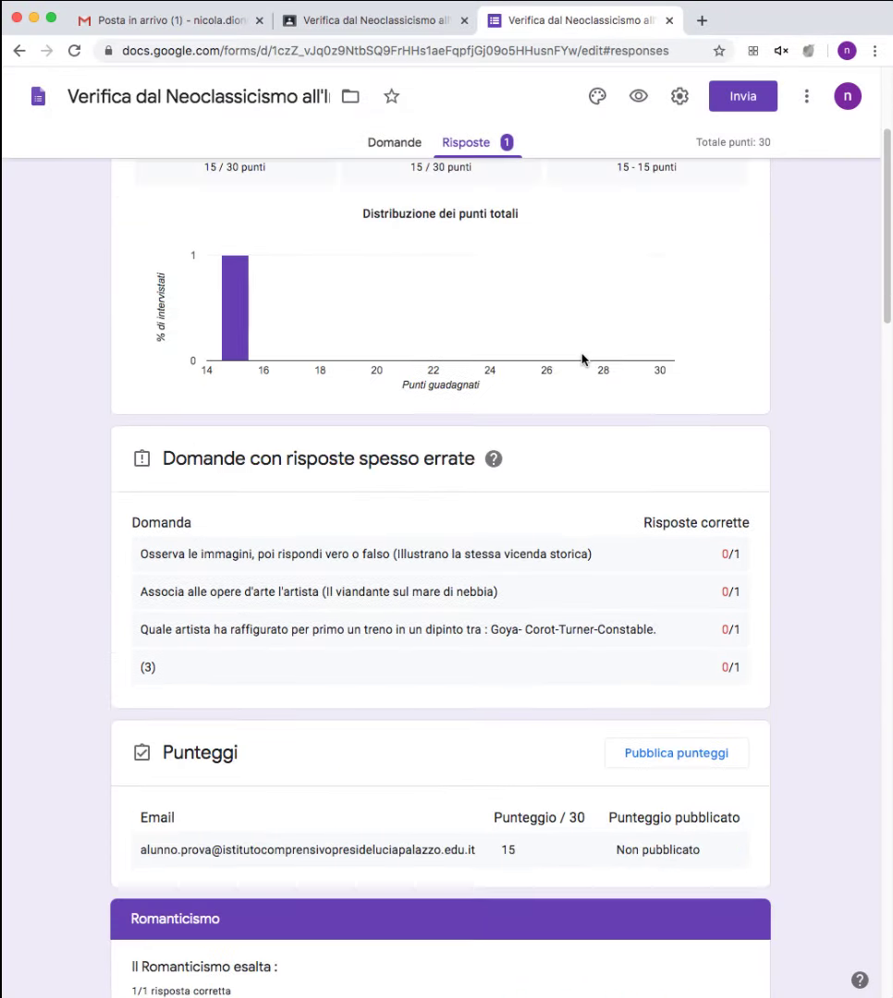
scroll(583, 358, "down", 3)
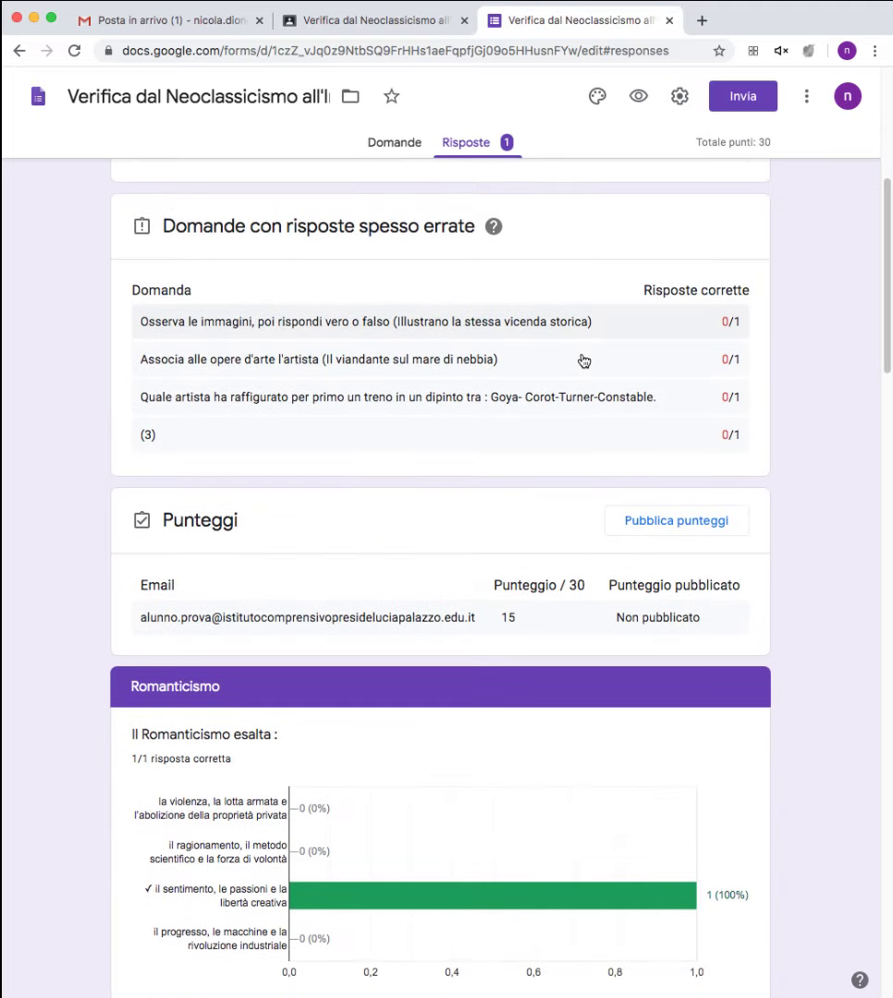
scroll(583, 360, "down", 3)
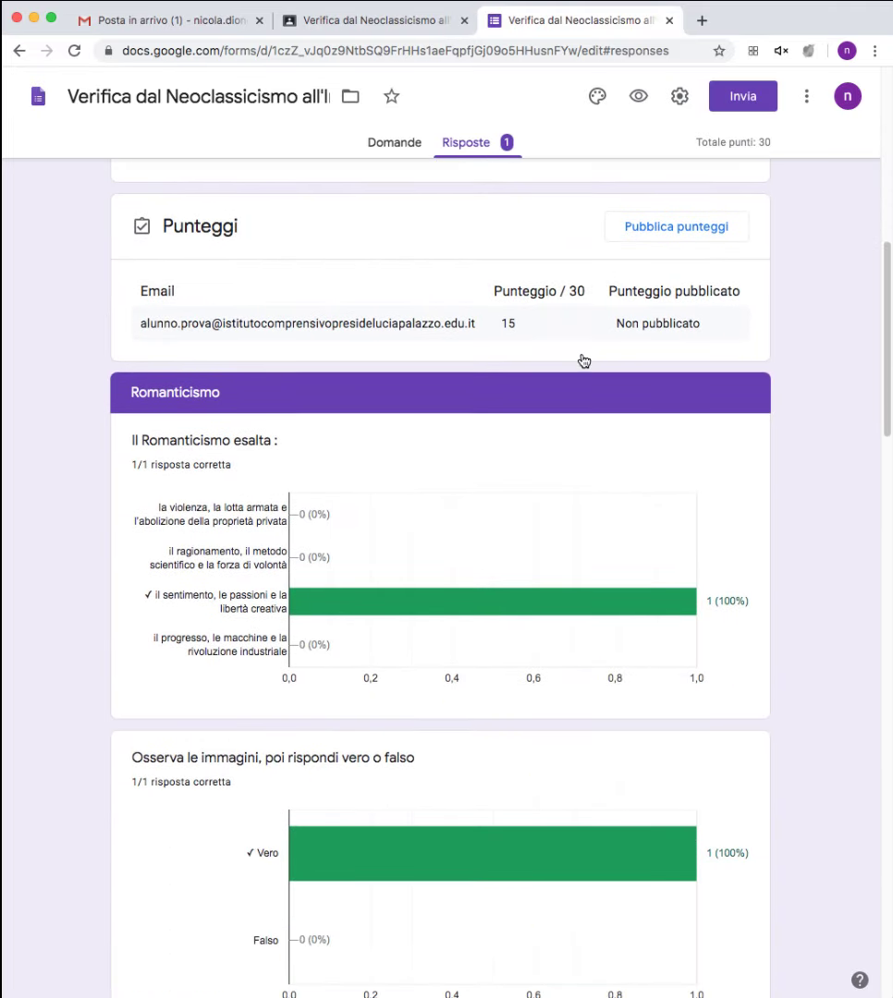
Check the responses question by question through question 3, viewing the answer options of "Il Romanticismo esalta" on the way.
left_click(434, 298)
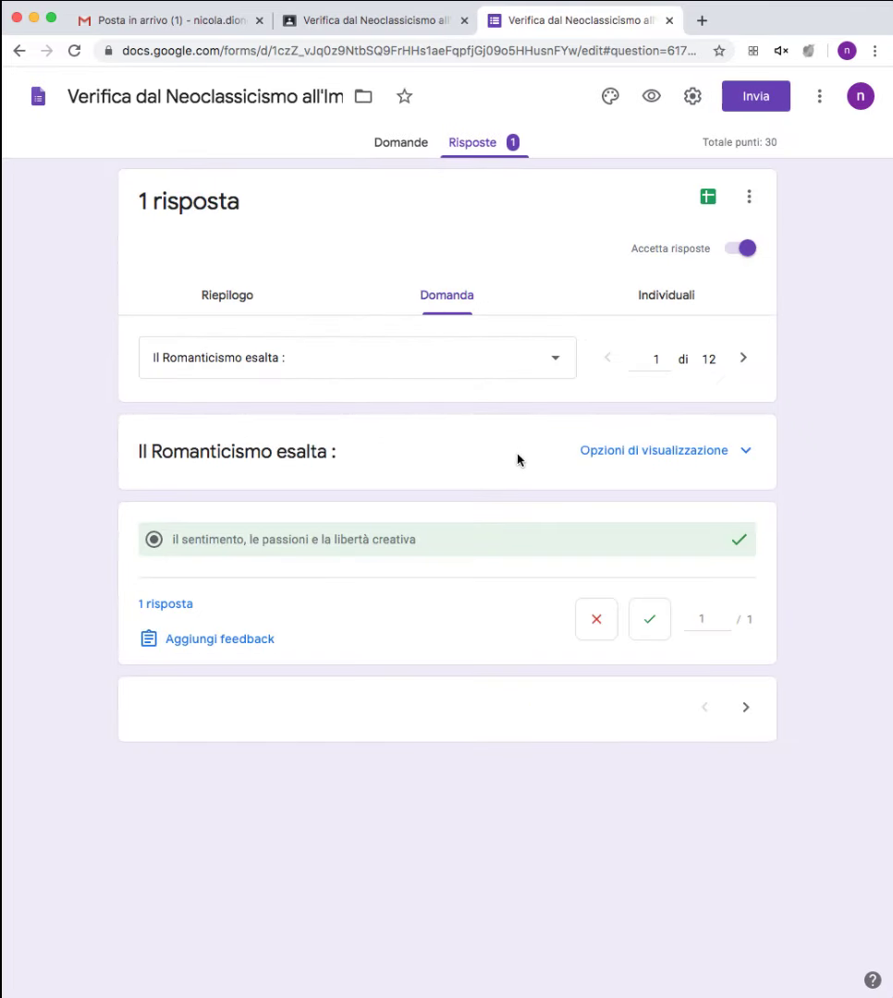
left_click(747, 453)
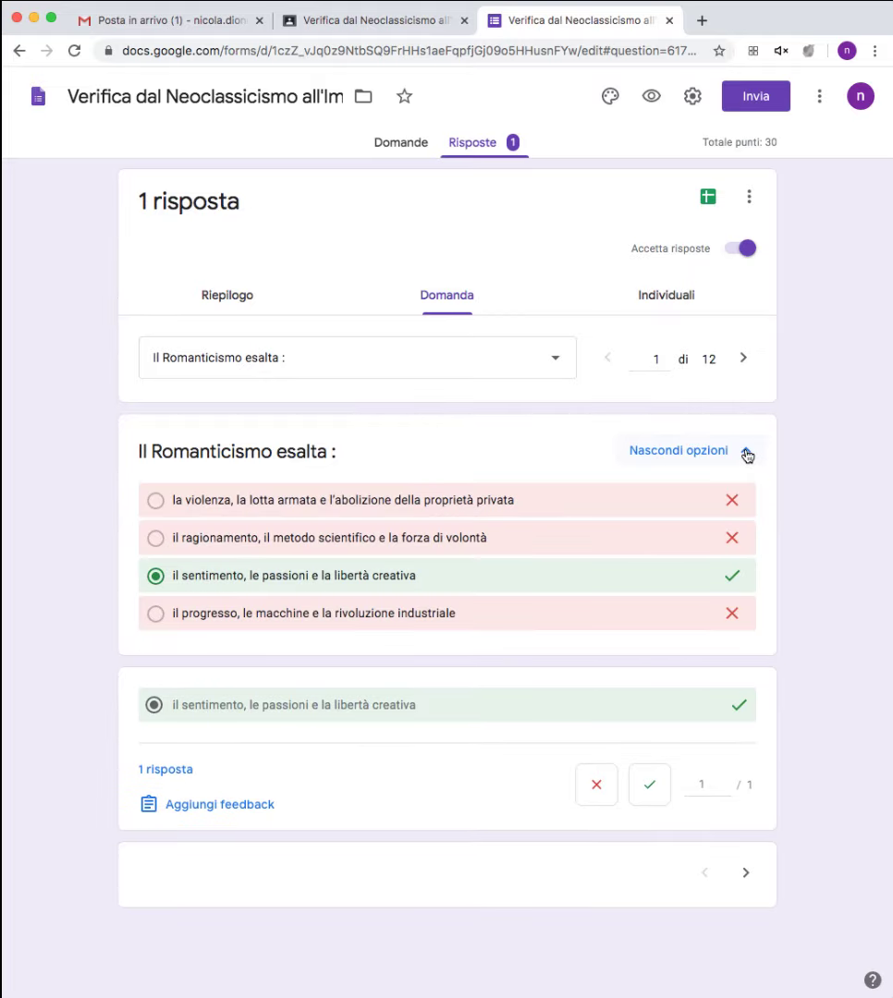
left_click(747, 453)
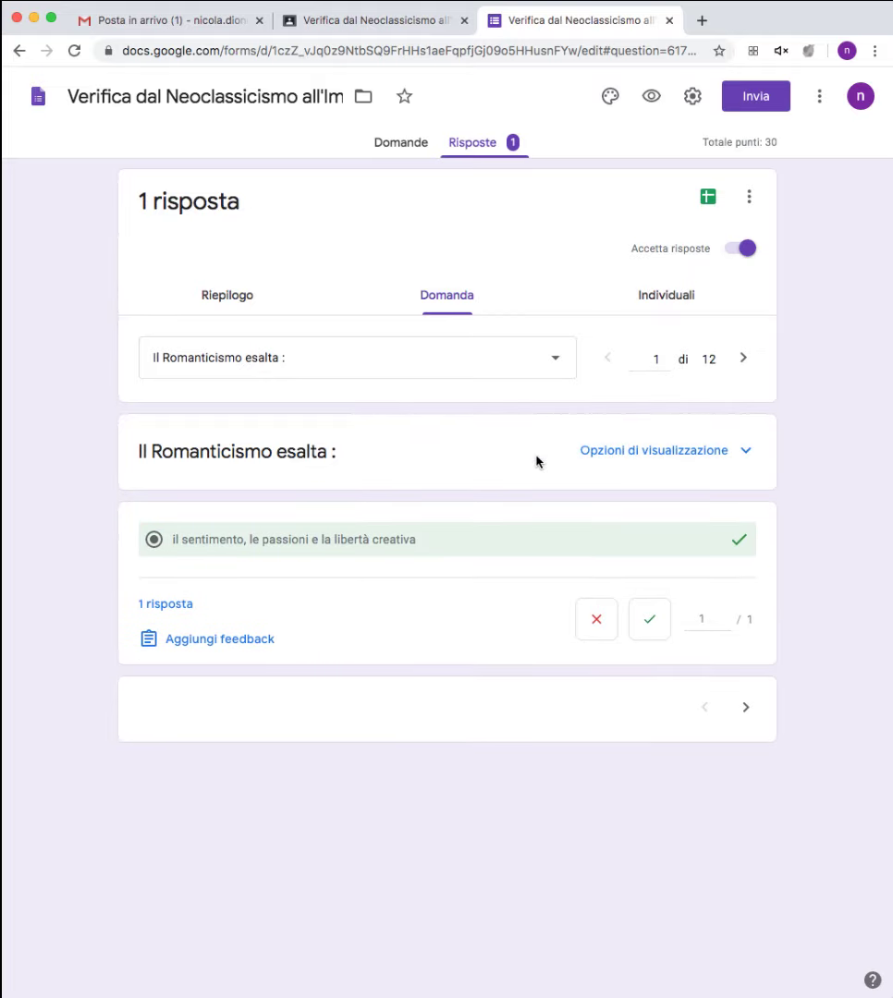
left_click(743, 358)
left_click(745, 362)
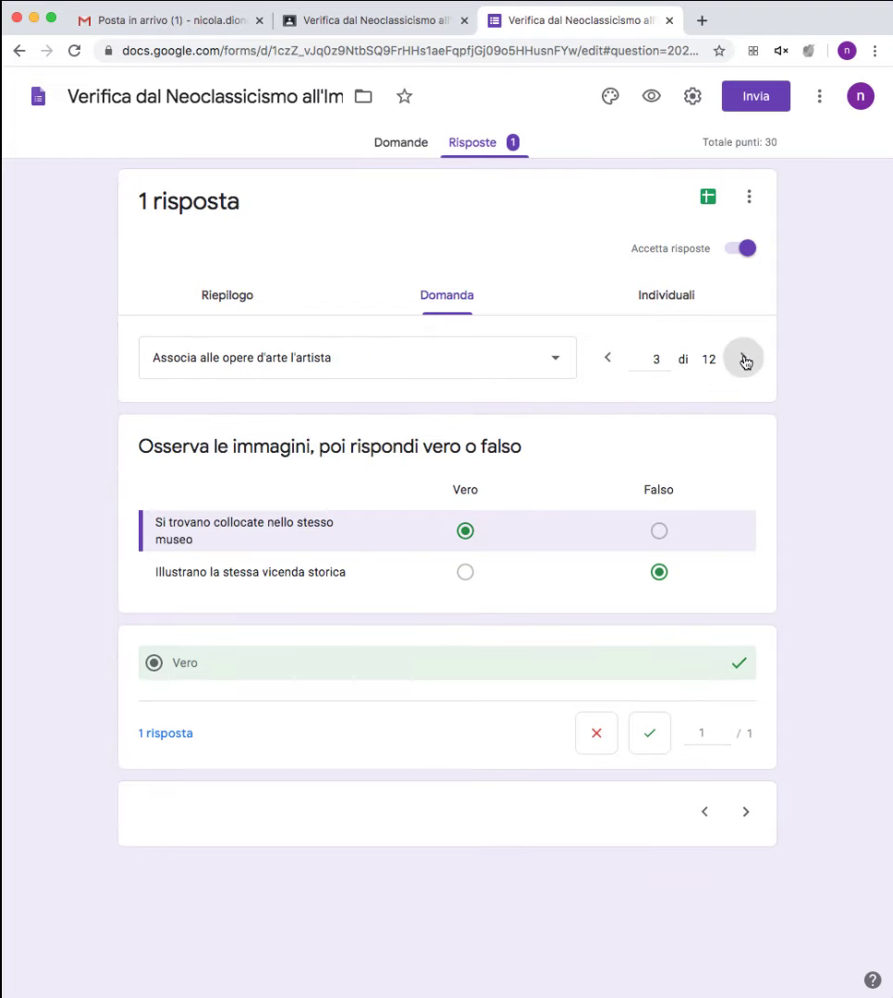
left_click(675, 298)
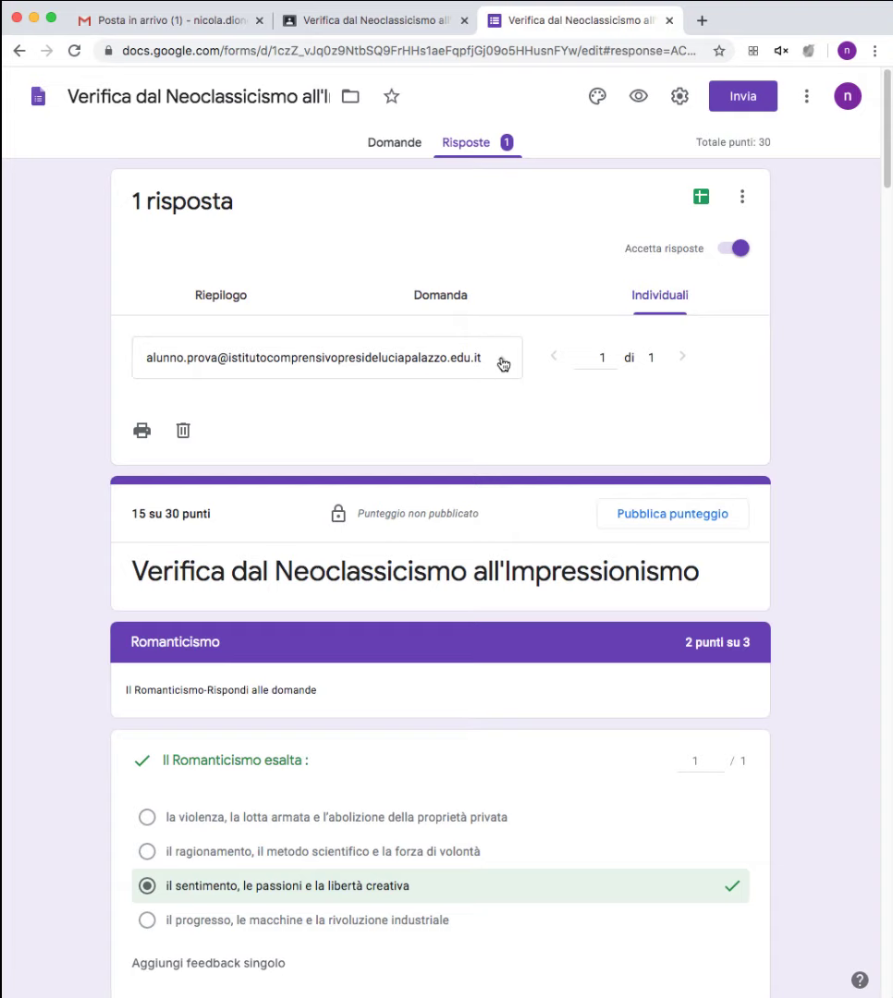
left_click(519, 296)
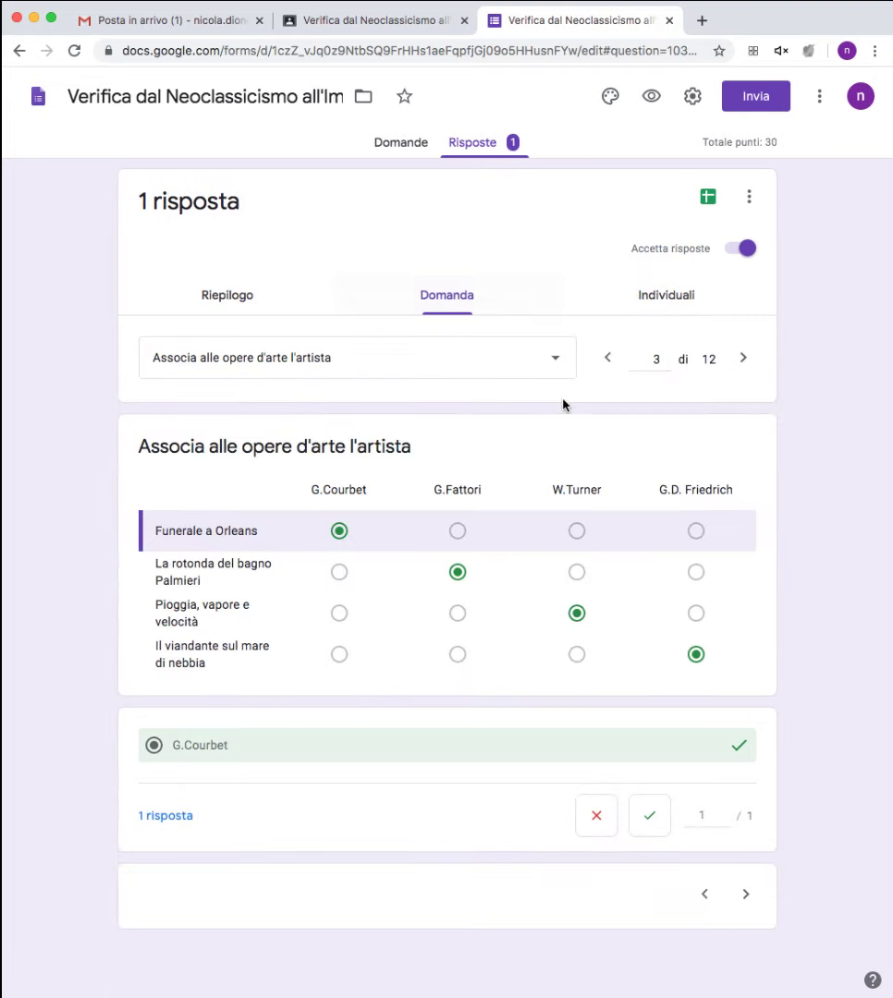
Open the student's individual response and check the total score.
left_click(672, 301)
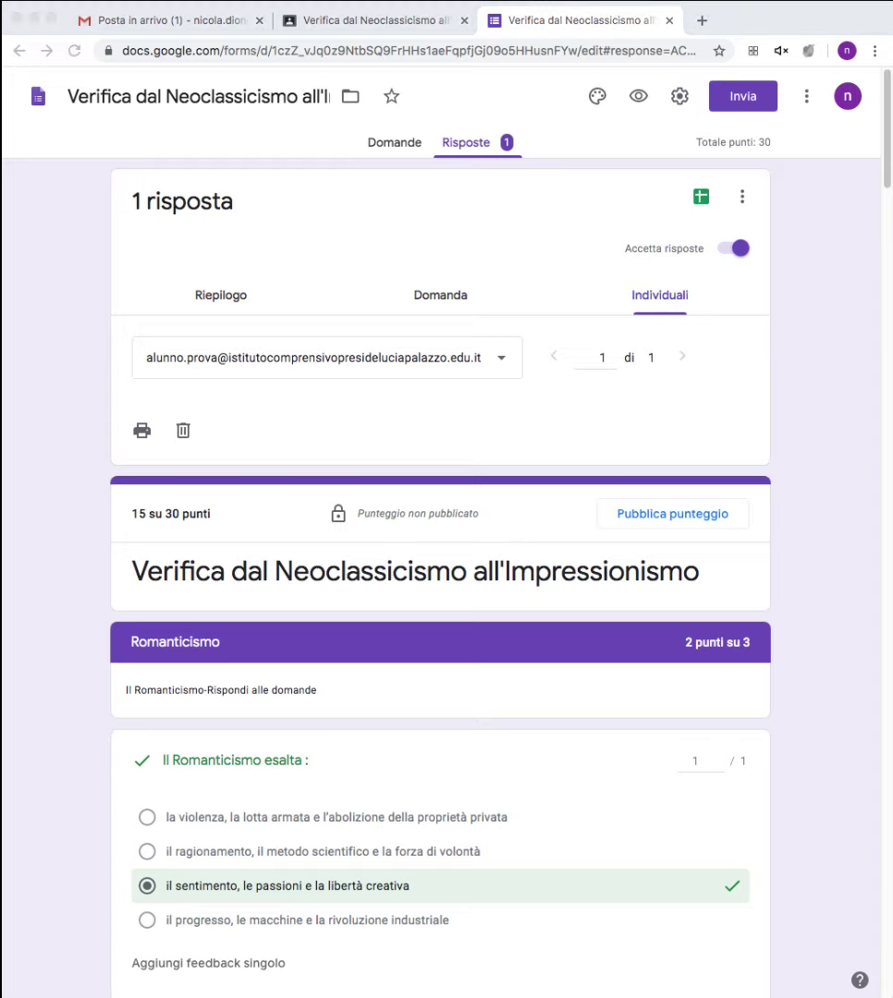
left_click(673, 406)
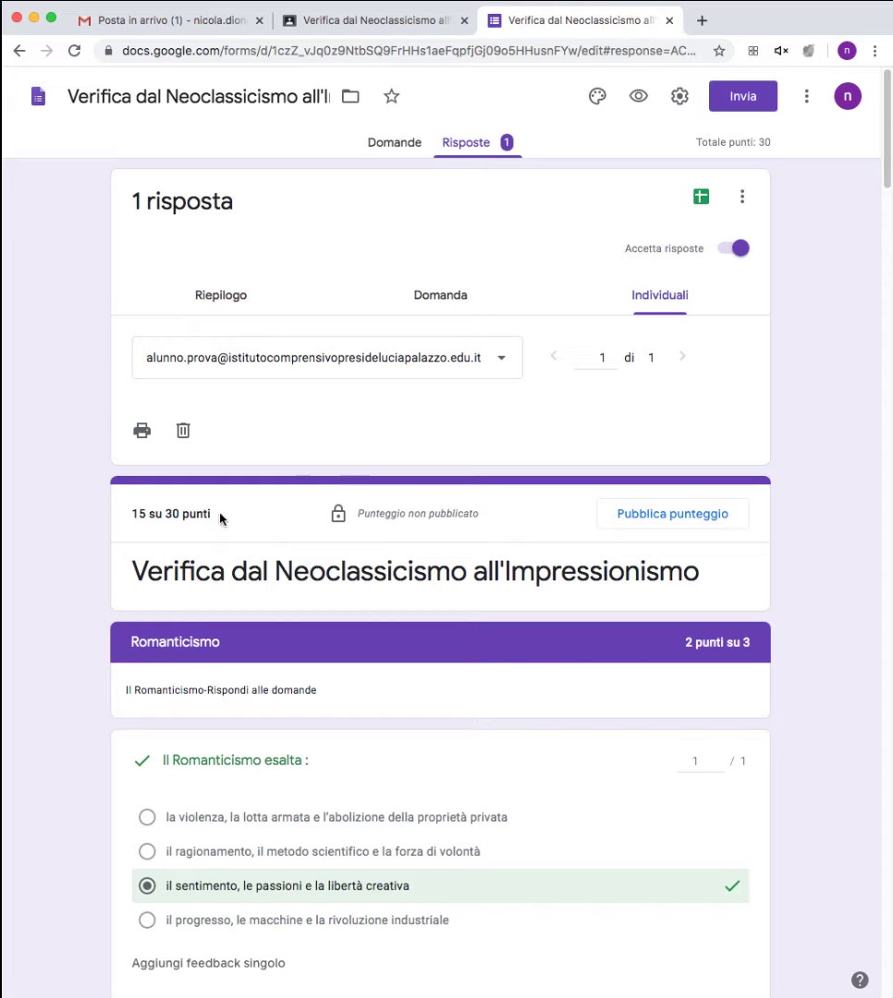
left_click_drag(133, 513, 228, 521)
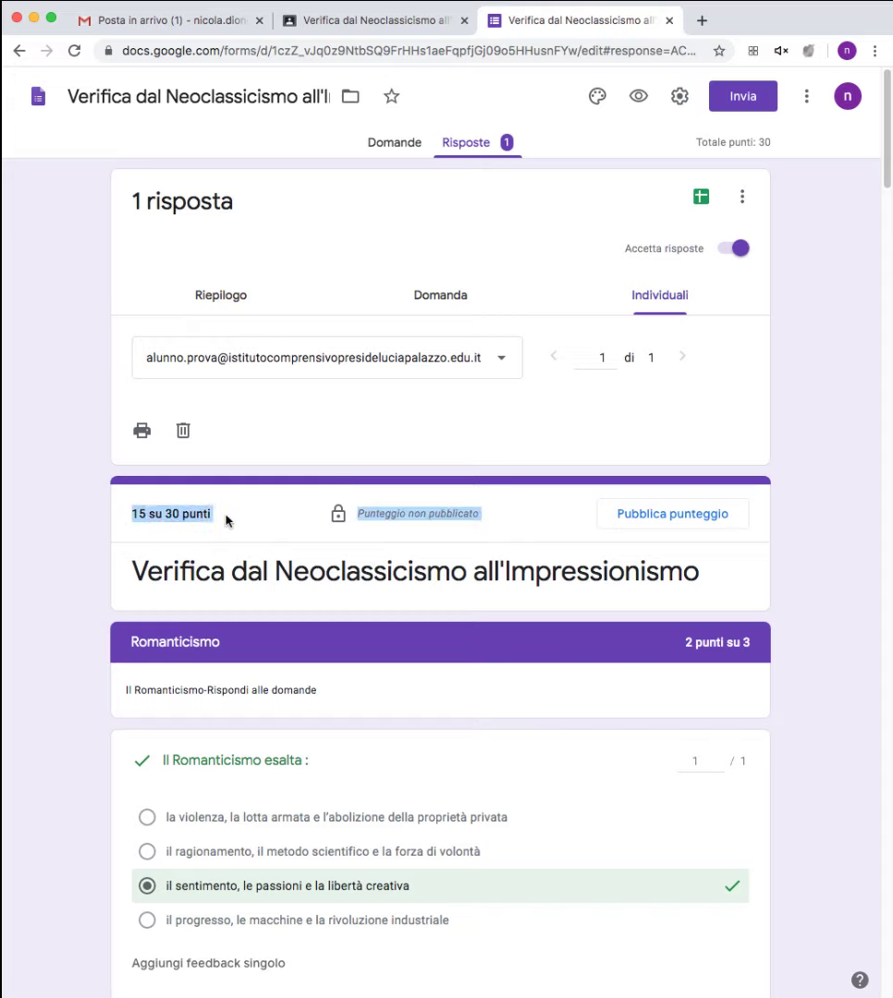
left_click(239, 524)
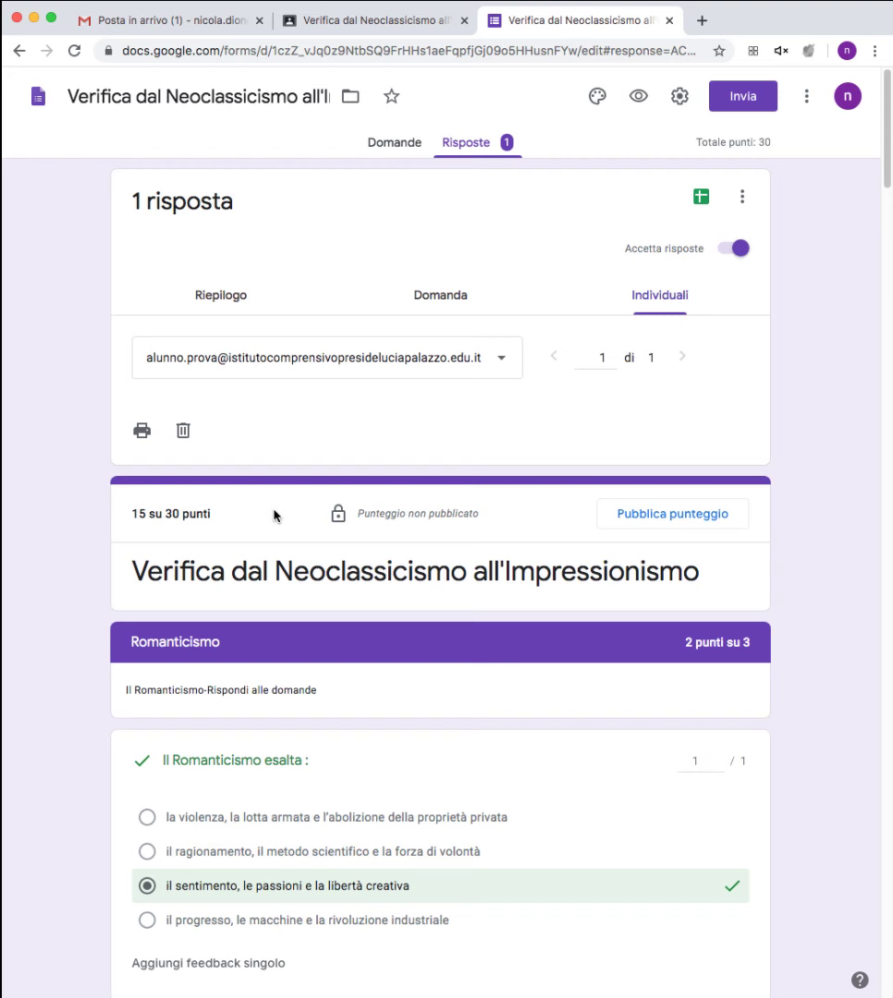
Review the student's graded answers and the correct ones from the Romanticismo section through Realismo e Macchiaioli.
scroll(277, 515, "down", 5)
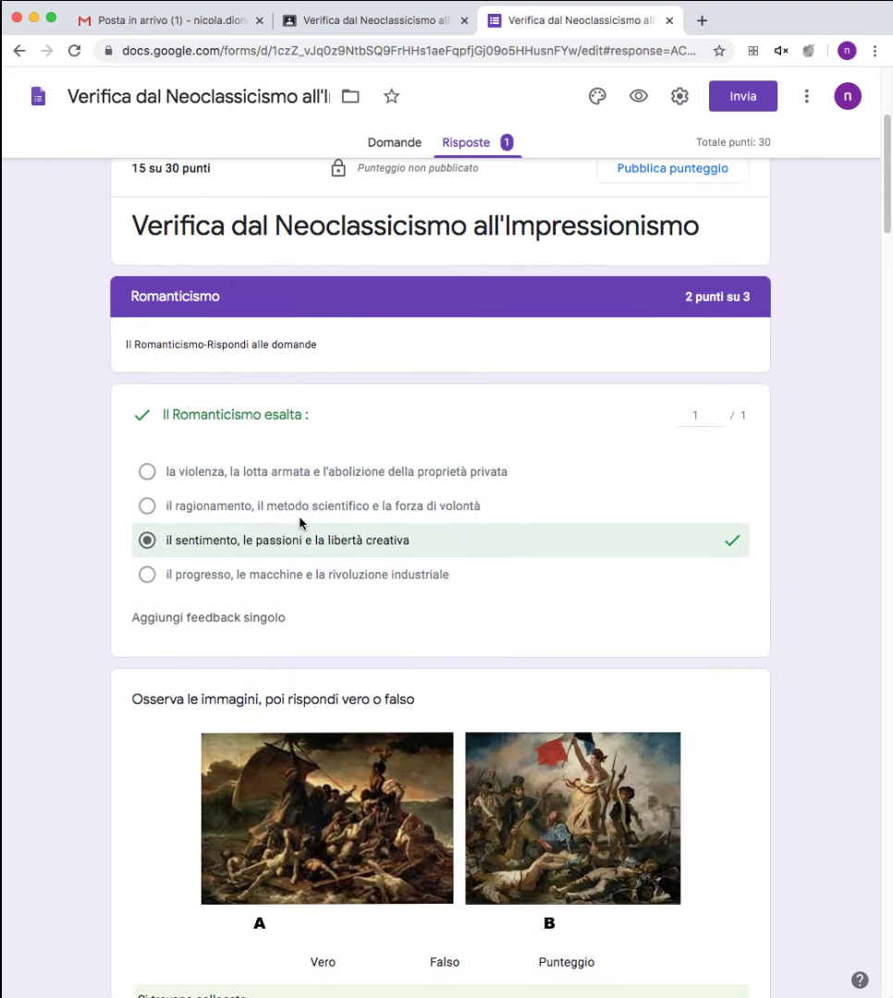
scroll(296, 523, "down", 3)
scroll(300, 528, "up", 3)
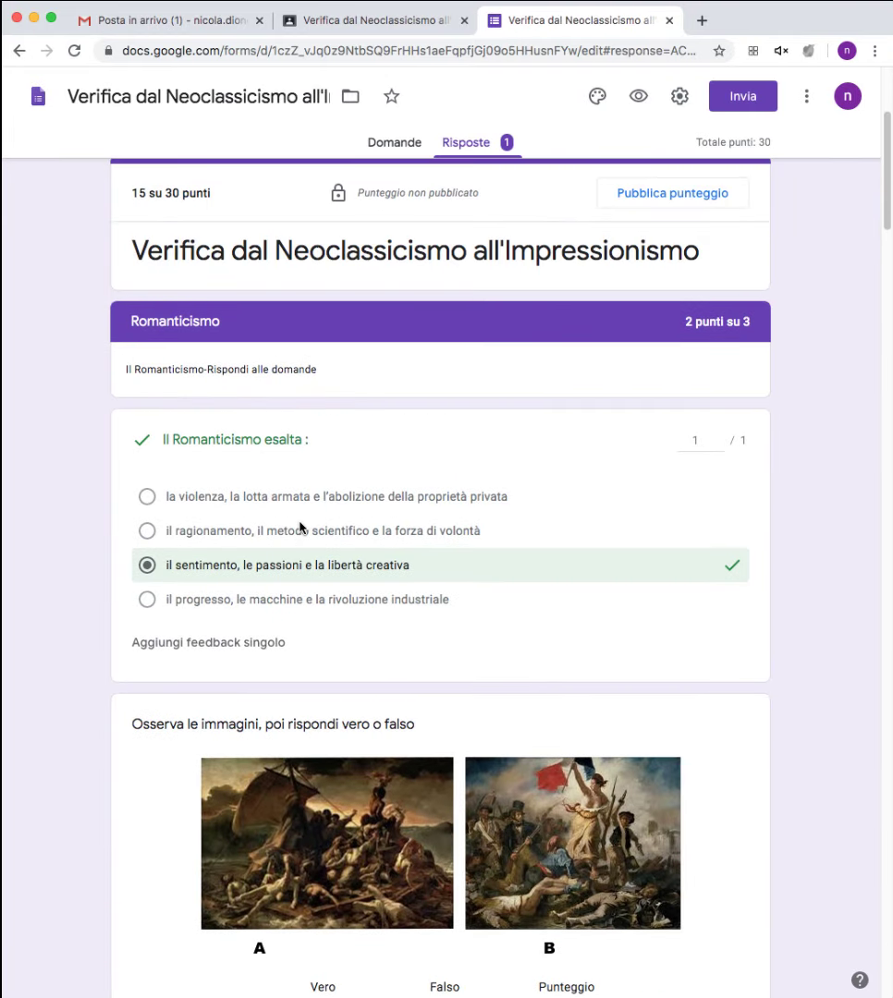
scroll(687, 356, "down", 5)
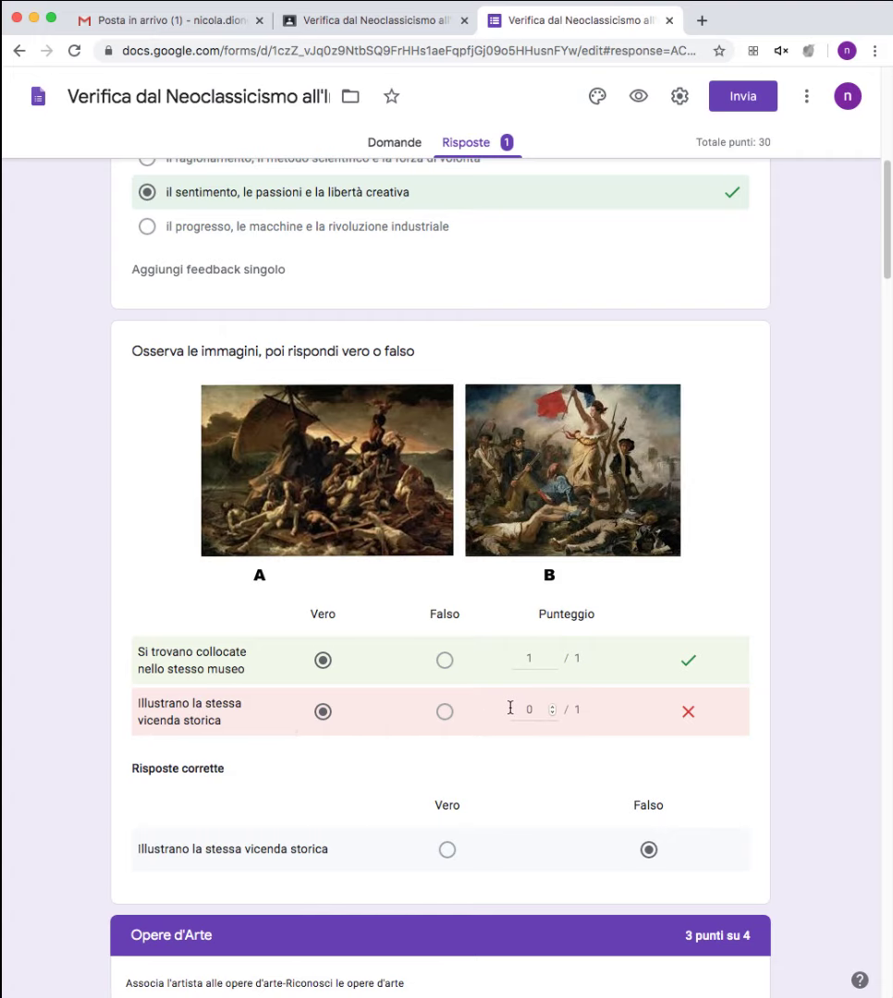
scroll(510, 708, "down", 5)
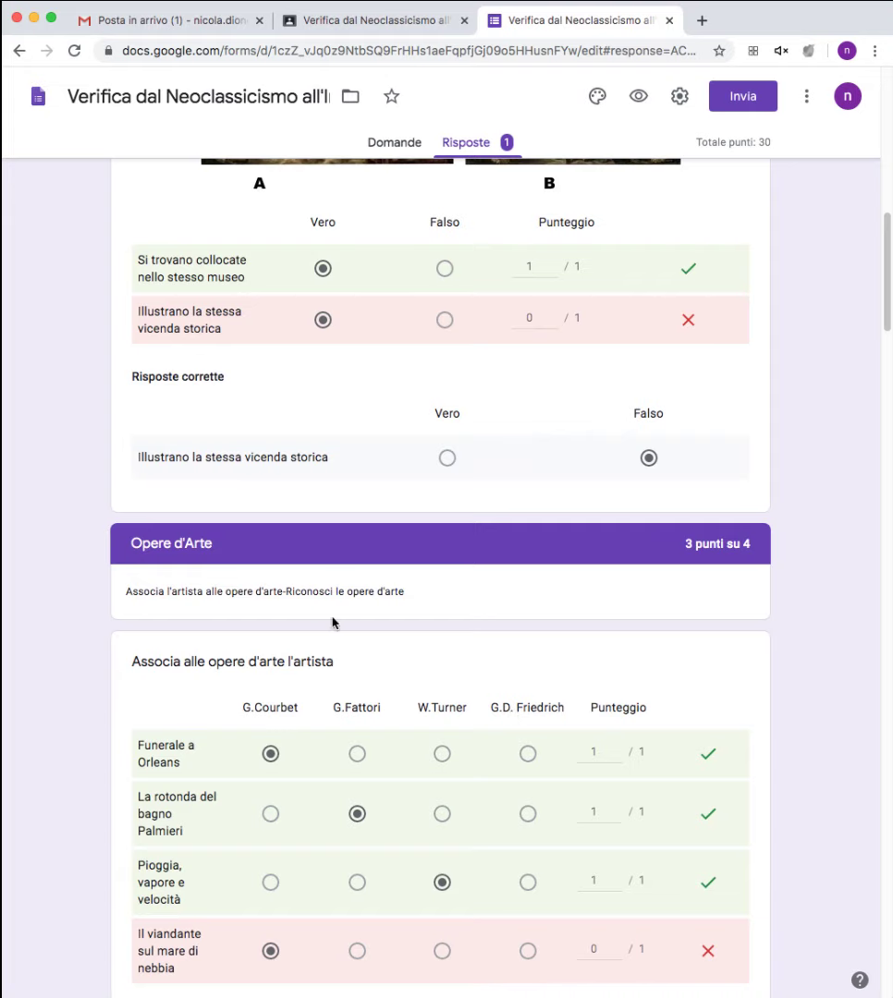
scroll(626, 559, "down", 2)
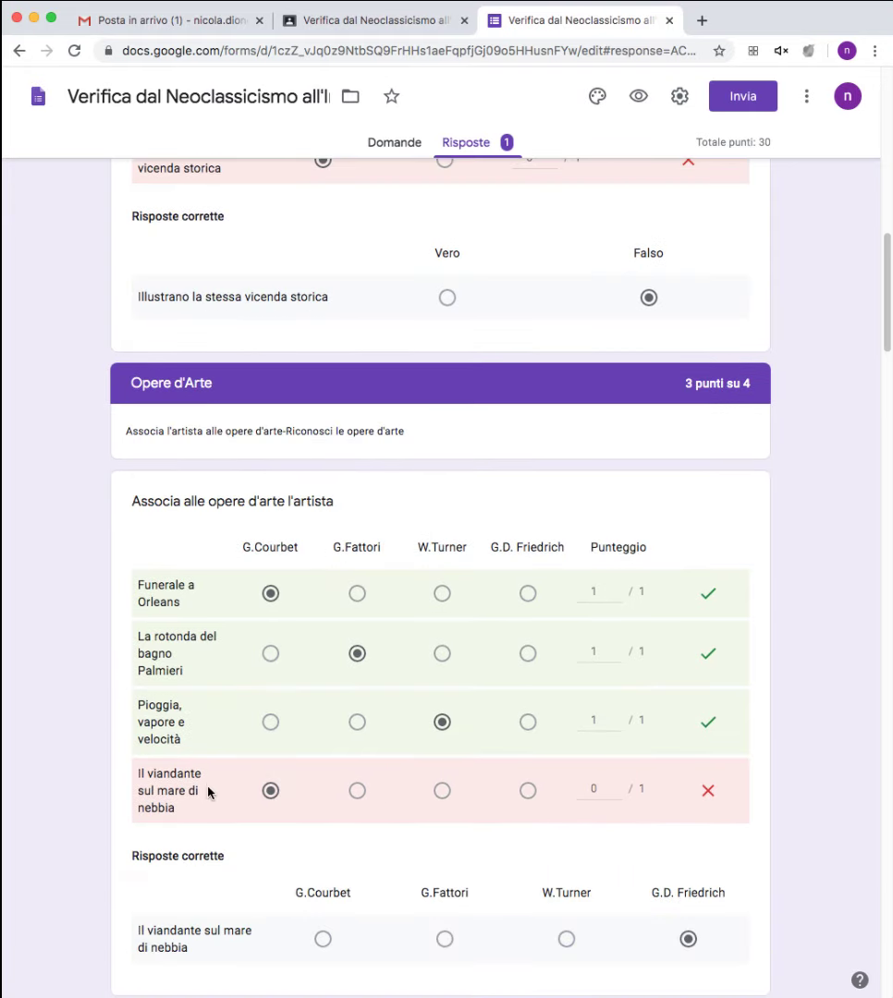
scroll(270, 793, "down", 2)
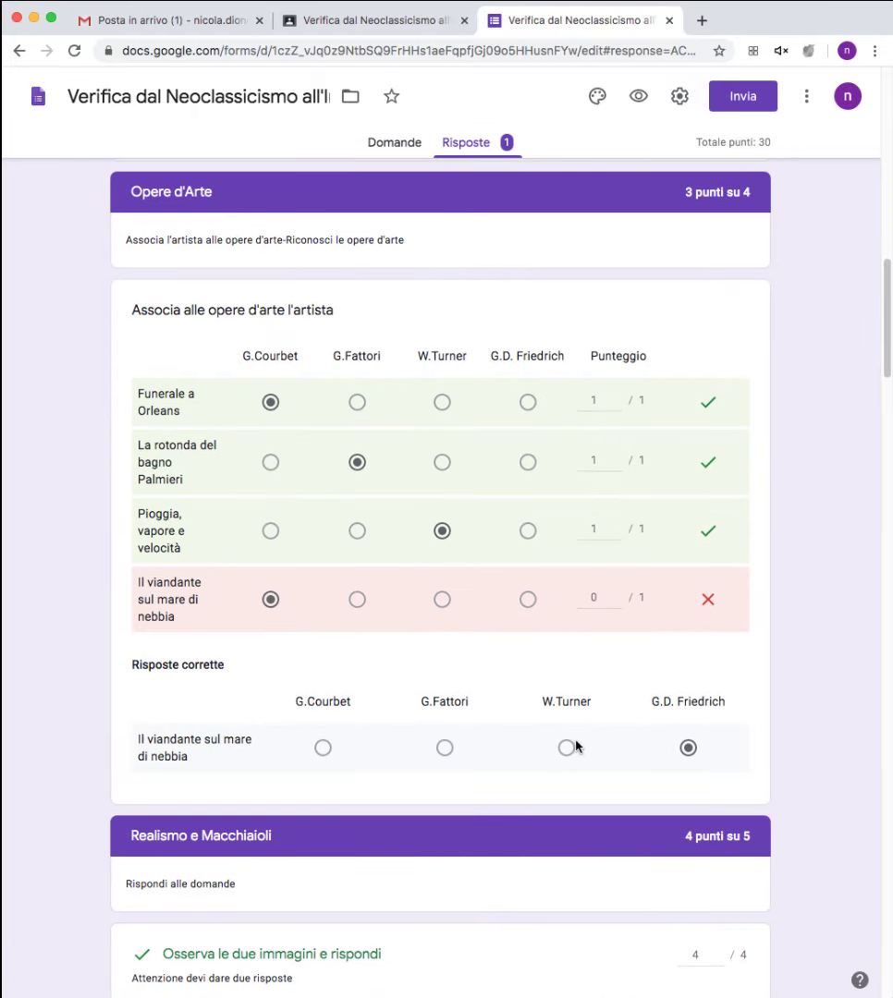
scroll(445, 749, "down", 3)
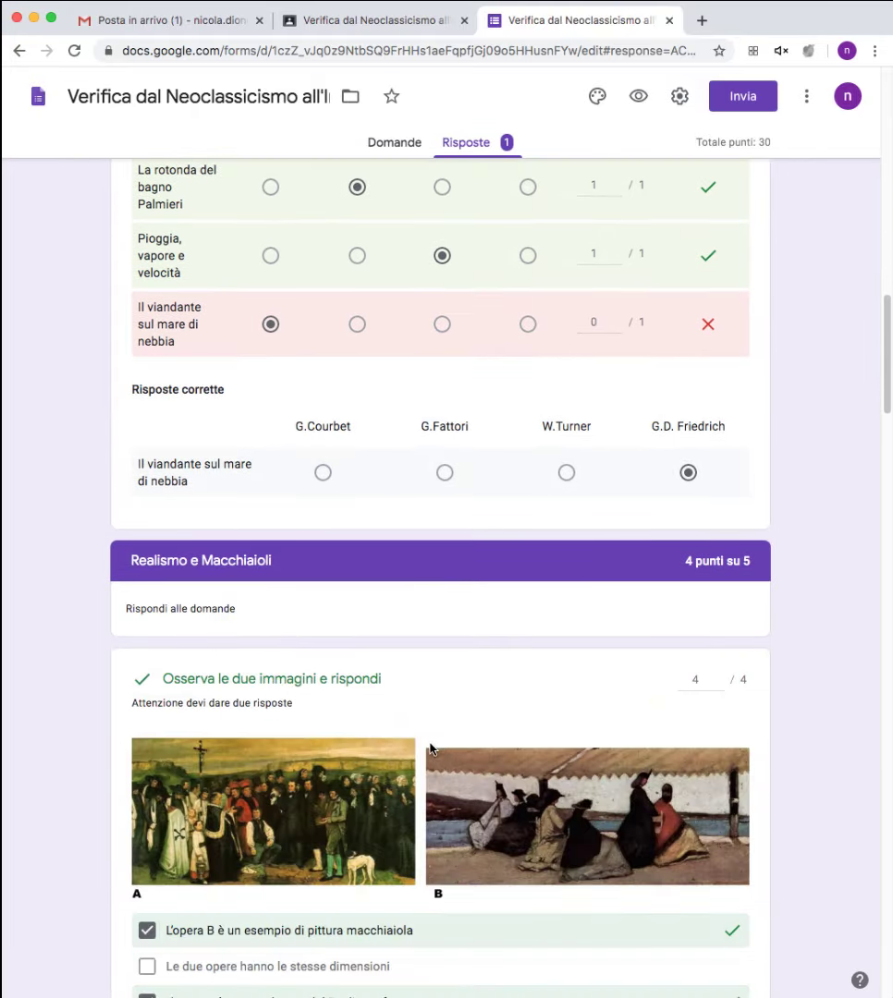
scroll(270, 683, "down", 1)
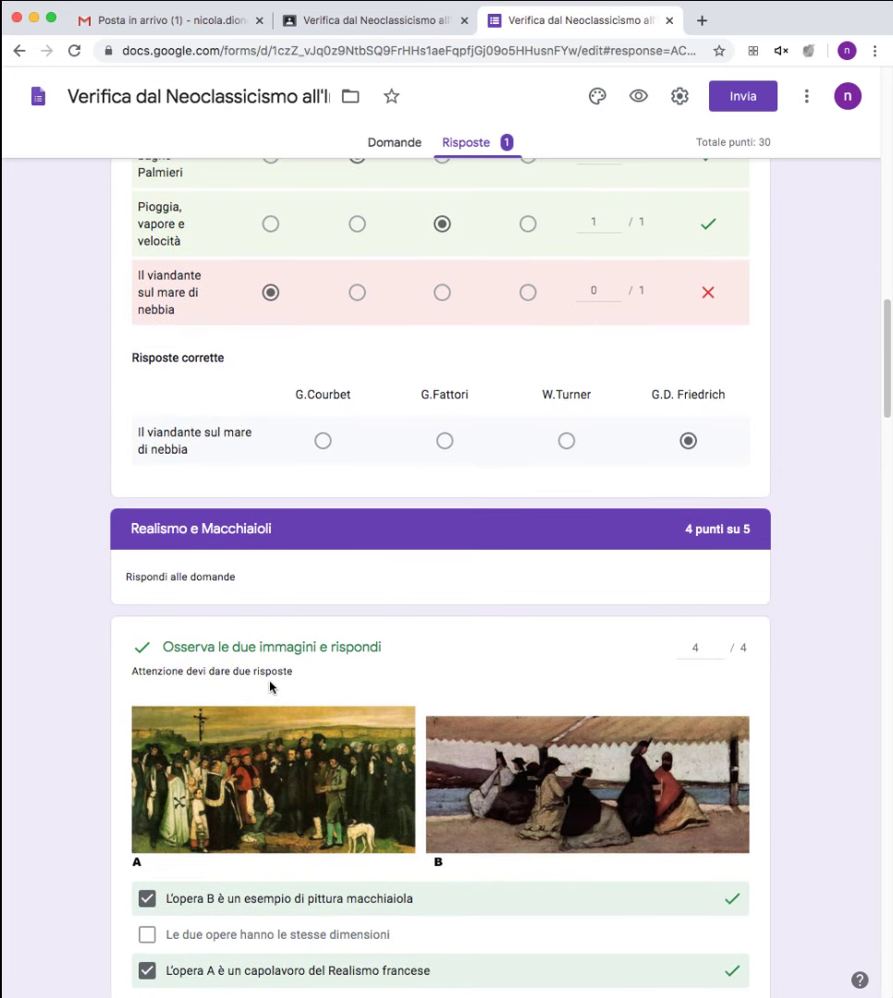
scroll(521, 639, "down", 3)
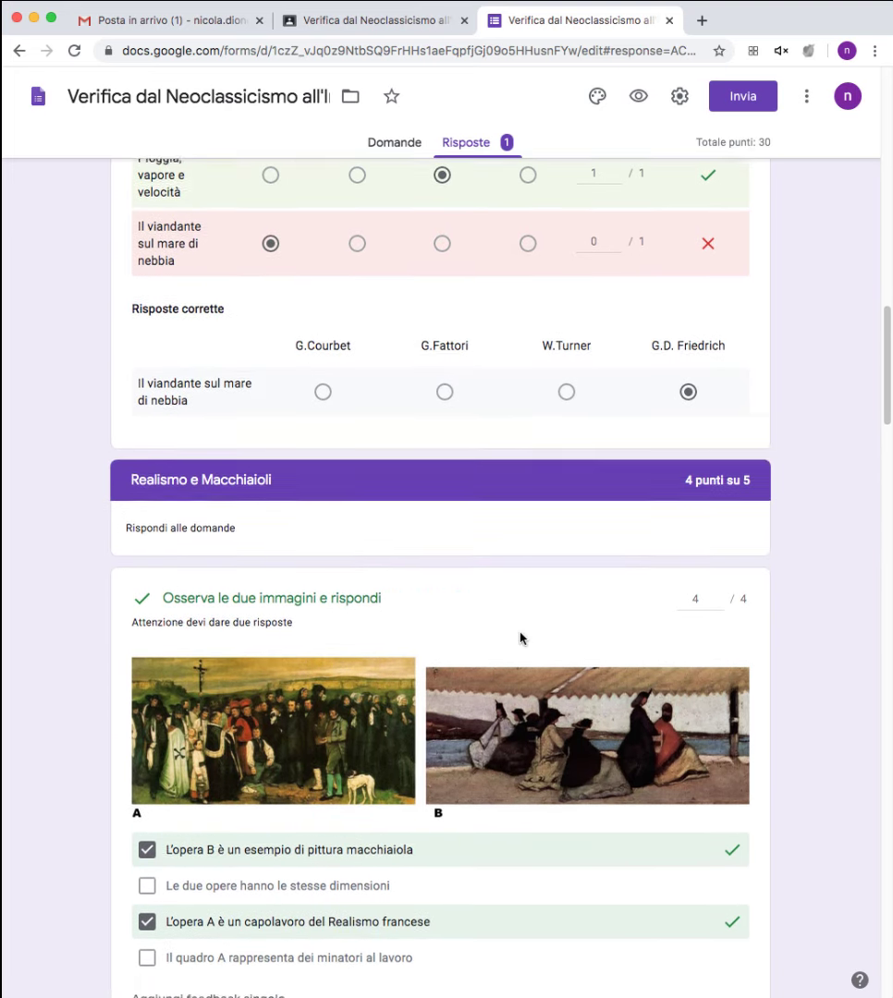
scroll(287, 742, "down", 3)
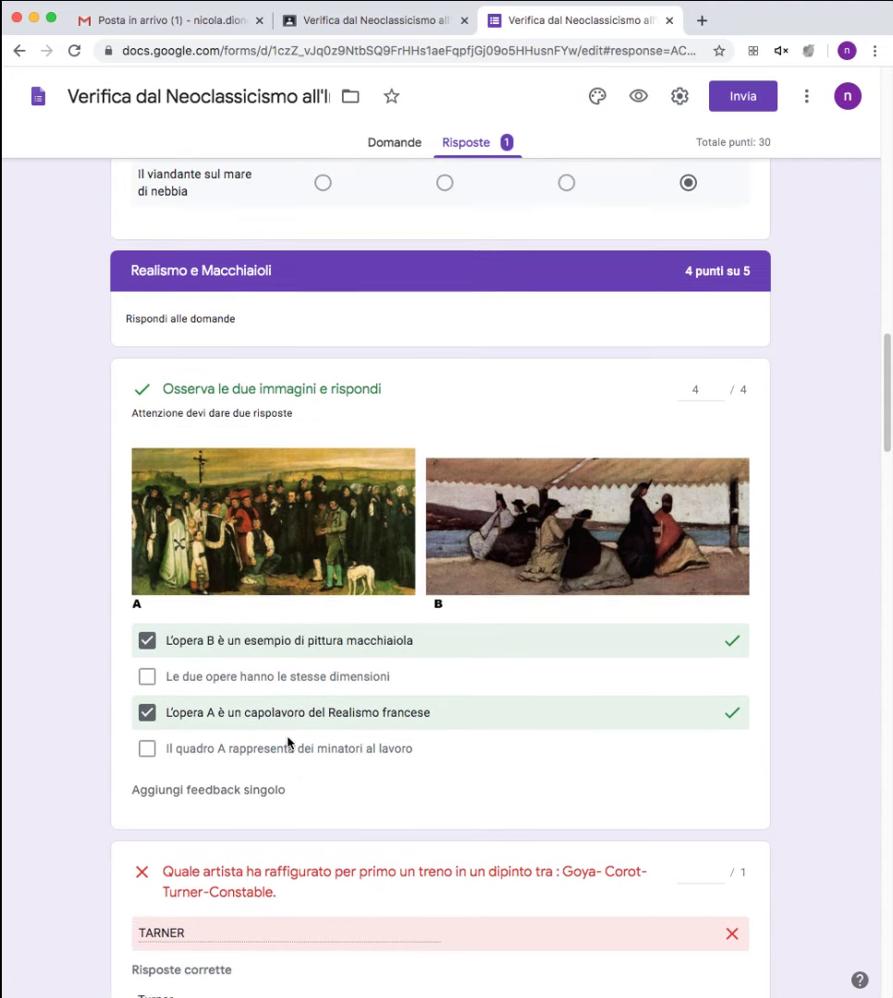
scroll(289, 741, "down", 1)
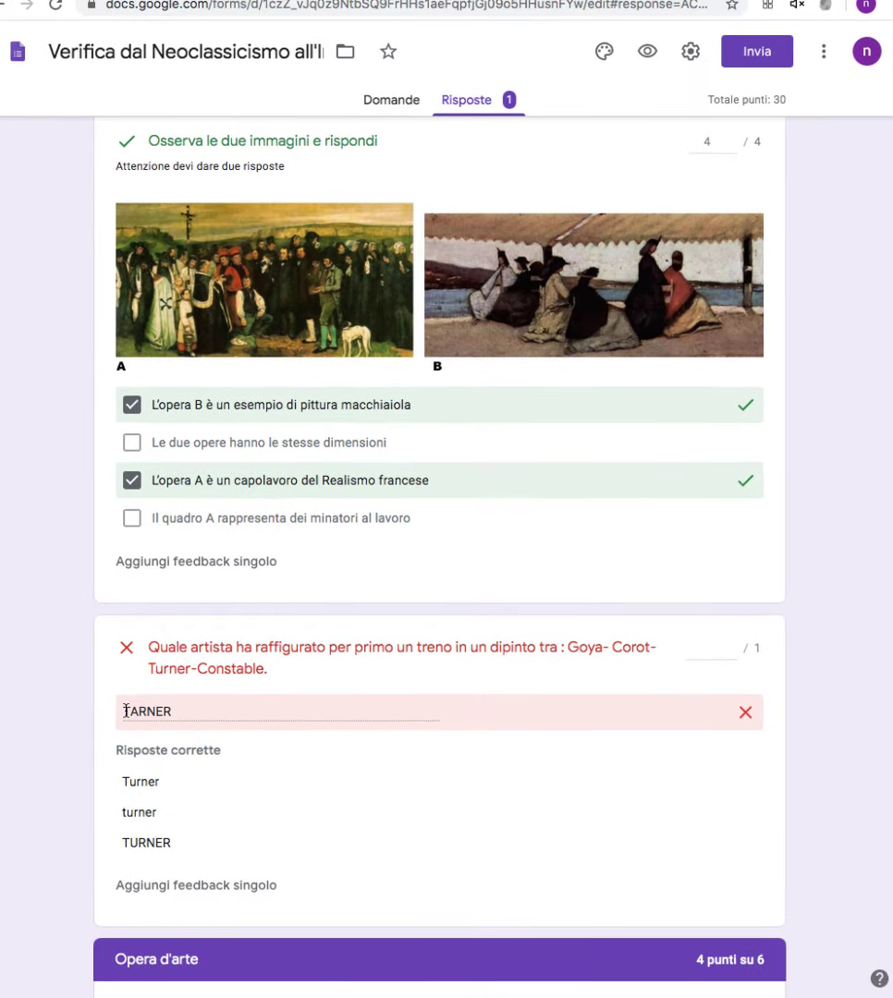
Award 1 point to the misspelled TARNER answer about the first artist to paint a train, and save the grade change.
left_click_drag(127, 715, 187, 717)
left_click(187, 718)
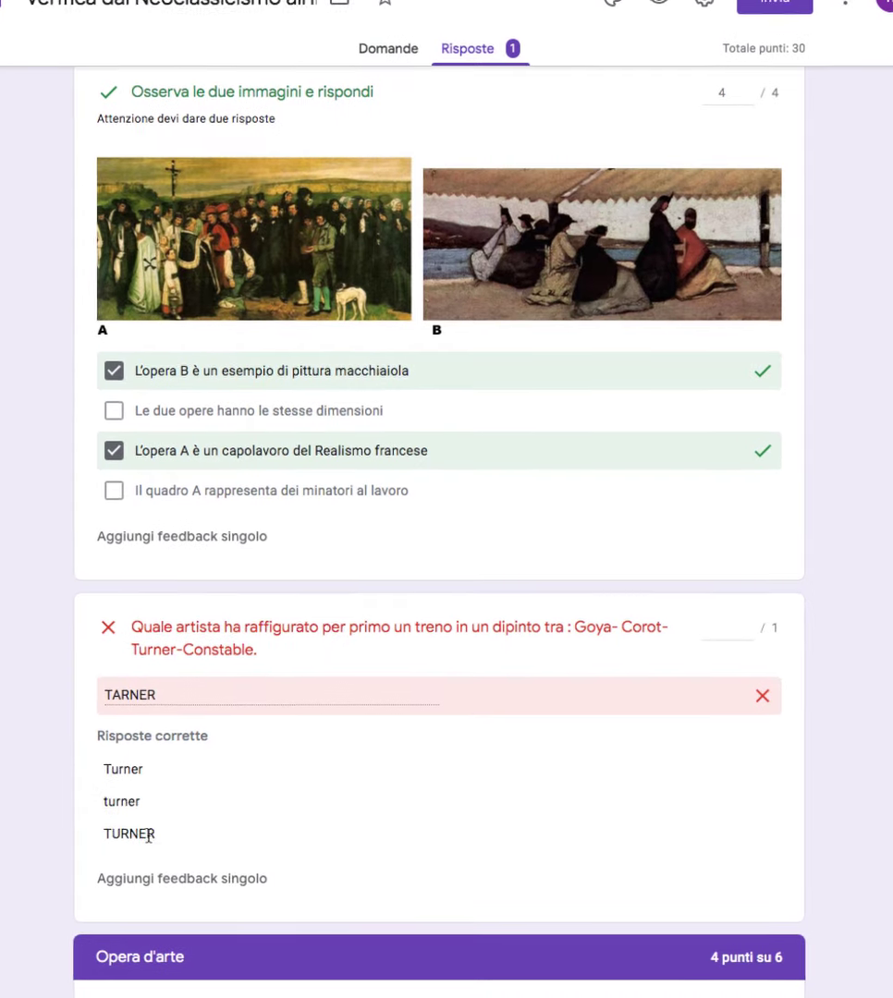
left_click(751, 626)
type("1")
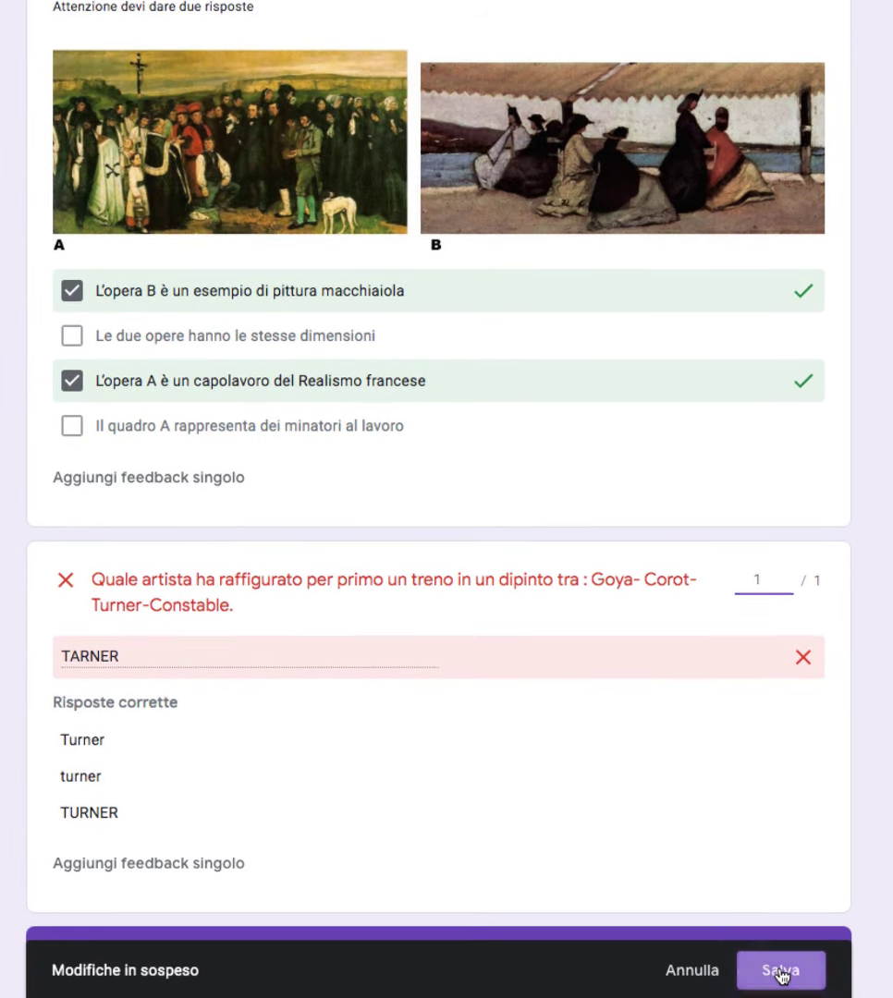
left_click(779, 969)
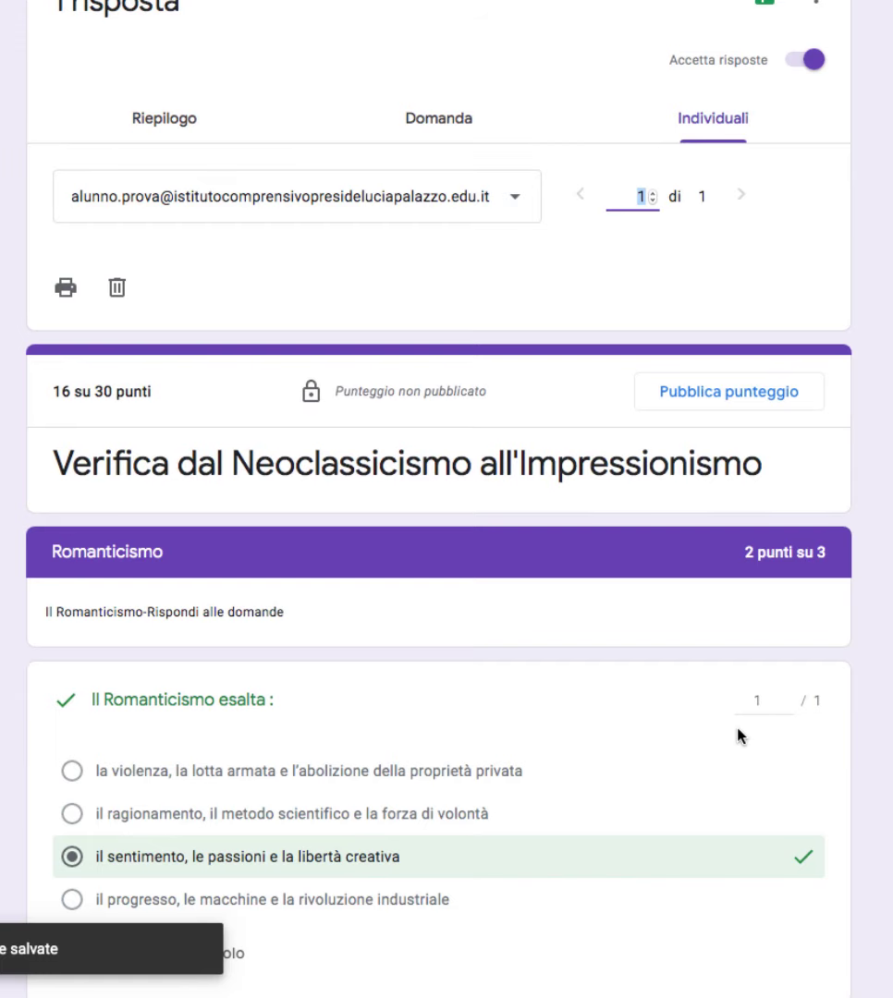
scroll(737, 735, "down", 7)
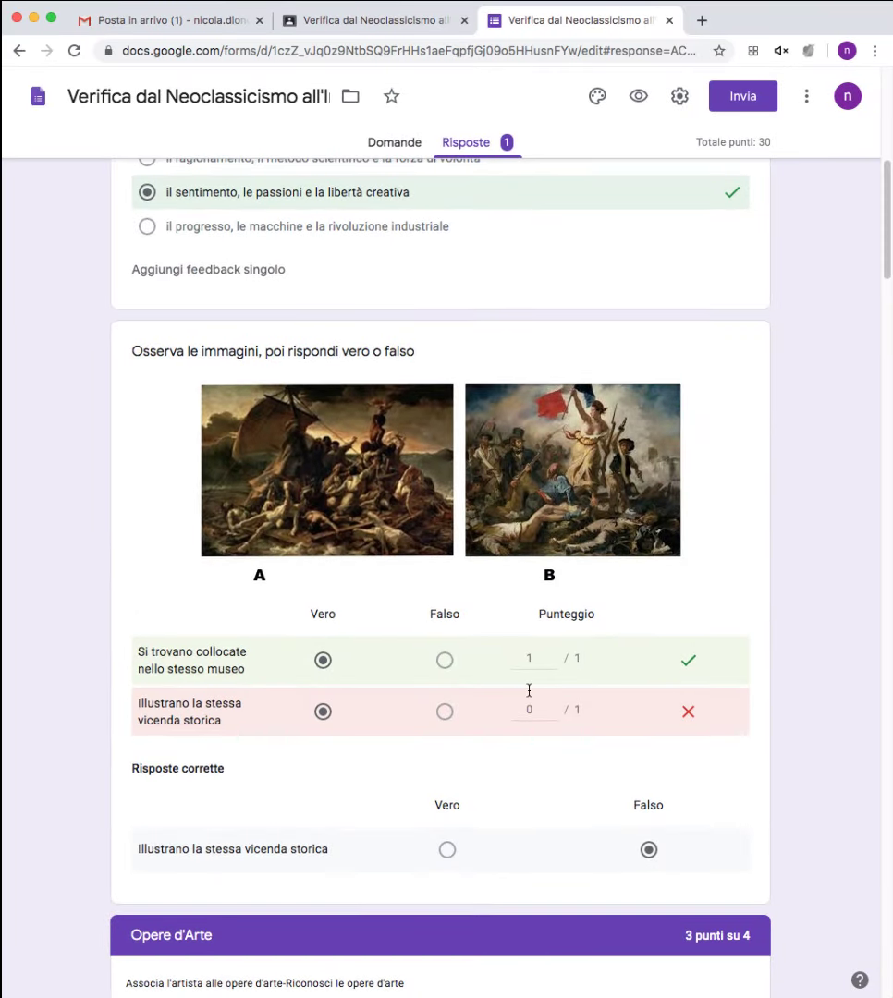
Add the individual feedback "Impara bene la pronuncia e come si scrive" to the TARNER answer and save the change to the response.
scroll(533, 694, "down", 4)
scroll(532, 696, "down", 7)
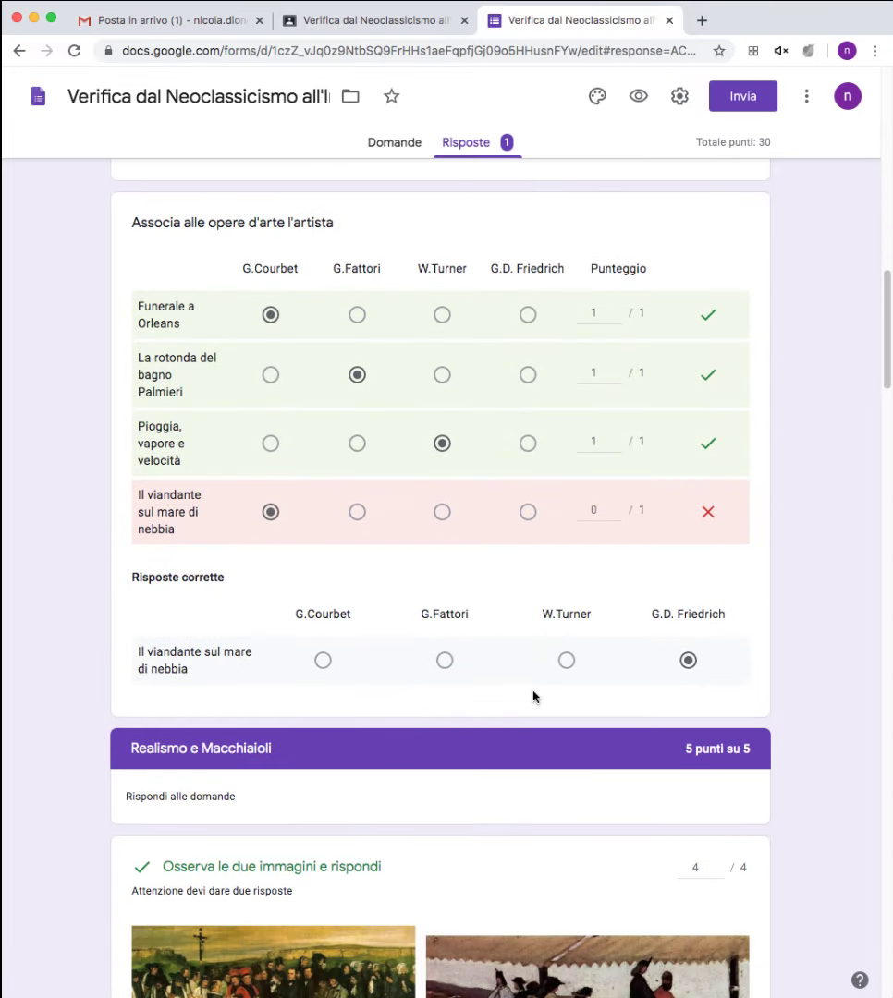
scroll(532, 696, "down", 8)
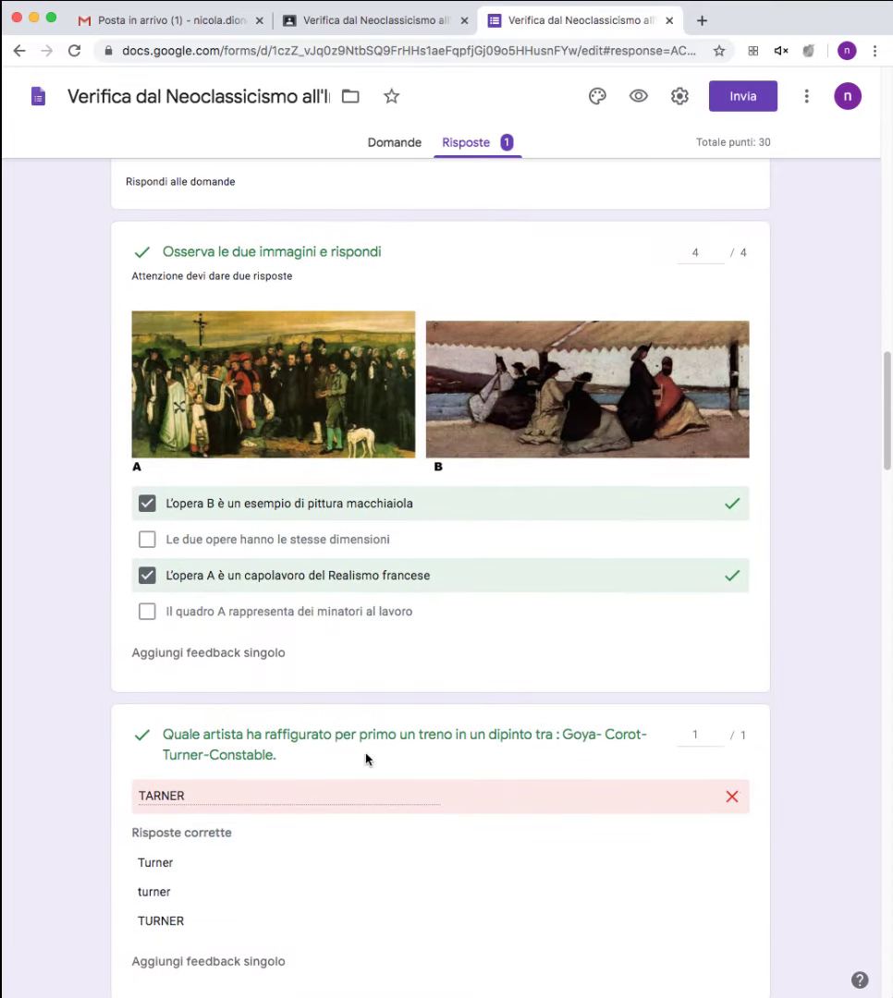
scroll(402, 781, "down", 1)
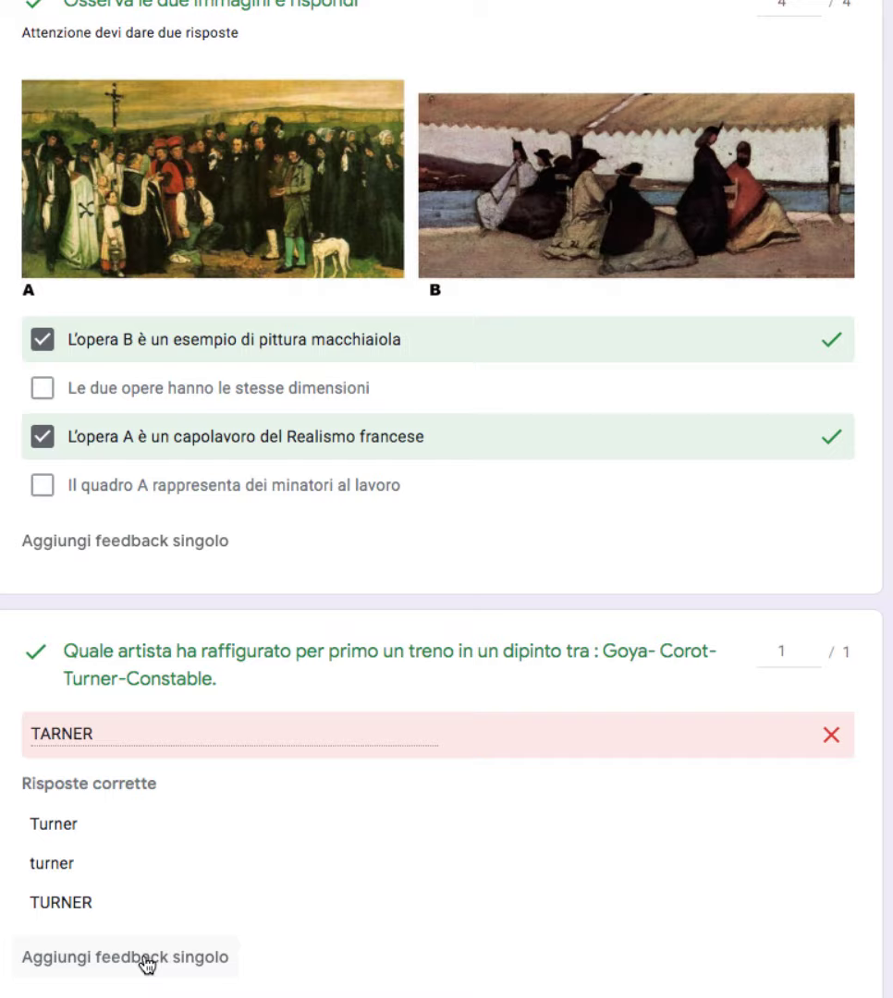
left_click(145, 965)
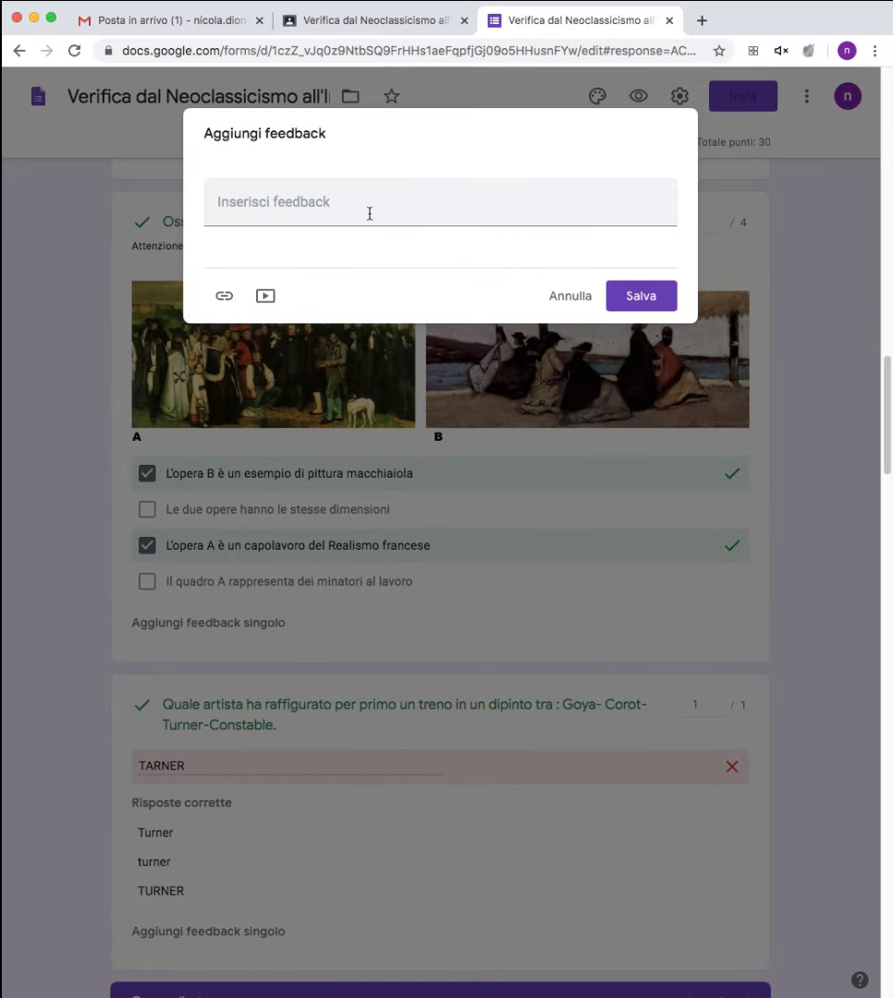
left_click(367, 212)
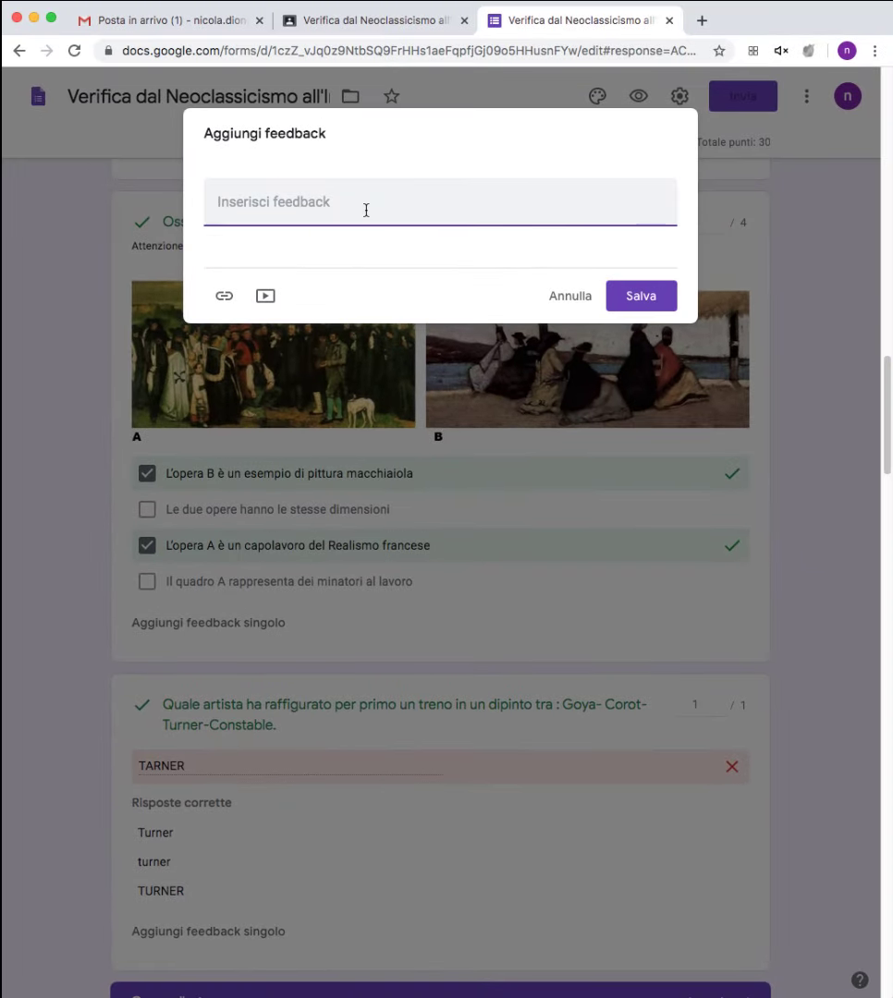
type("Impara ")
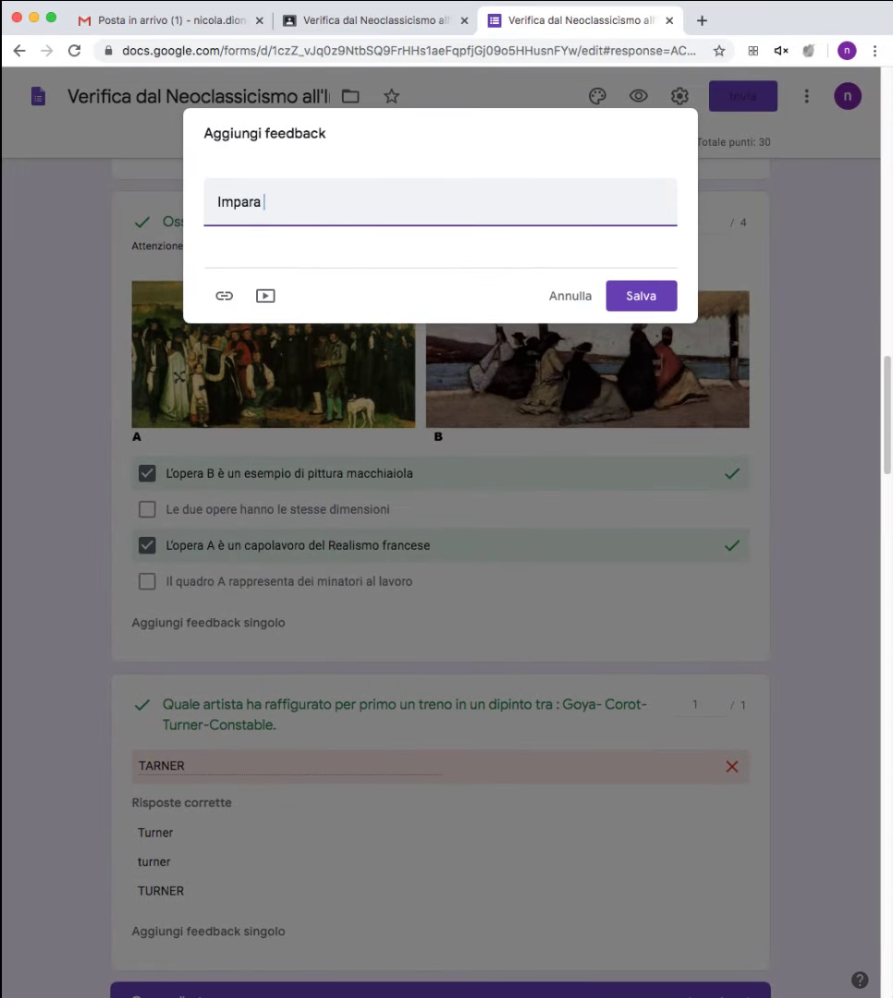
type("bene la pronuncia e come si scrive")
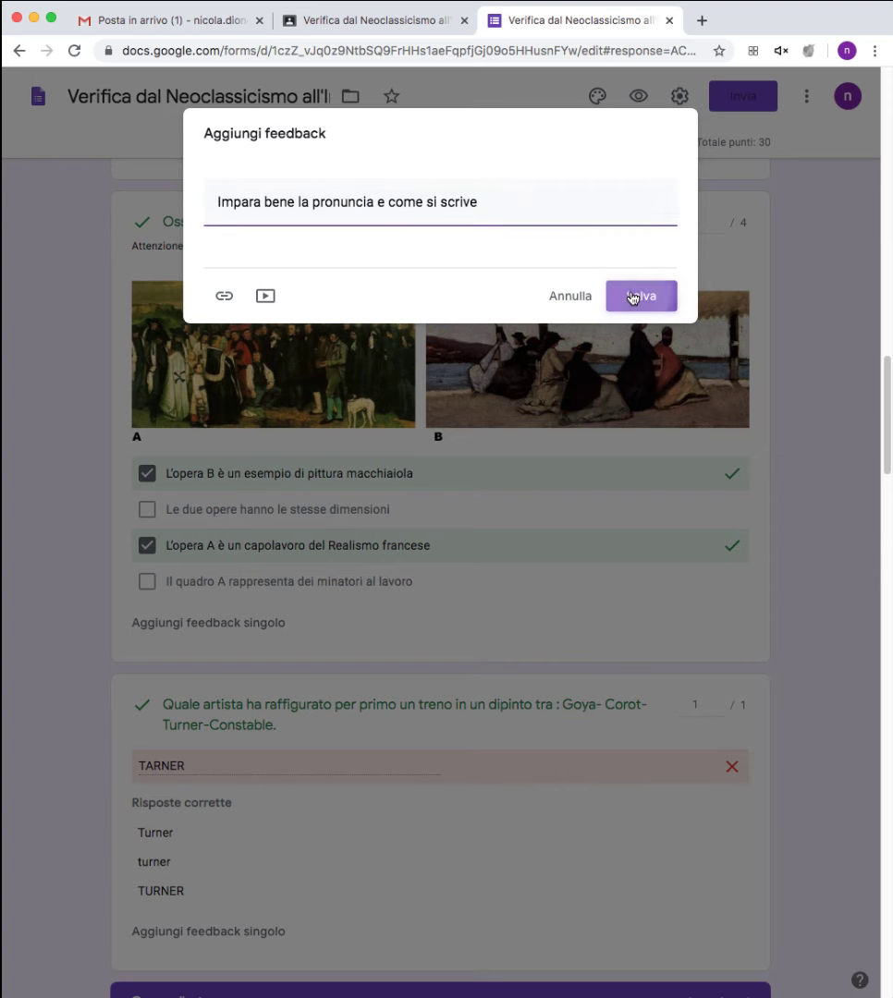
left_click(637, 296)
scroll(305, 695, "down", 1)
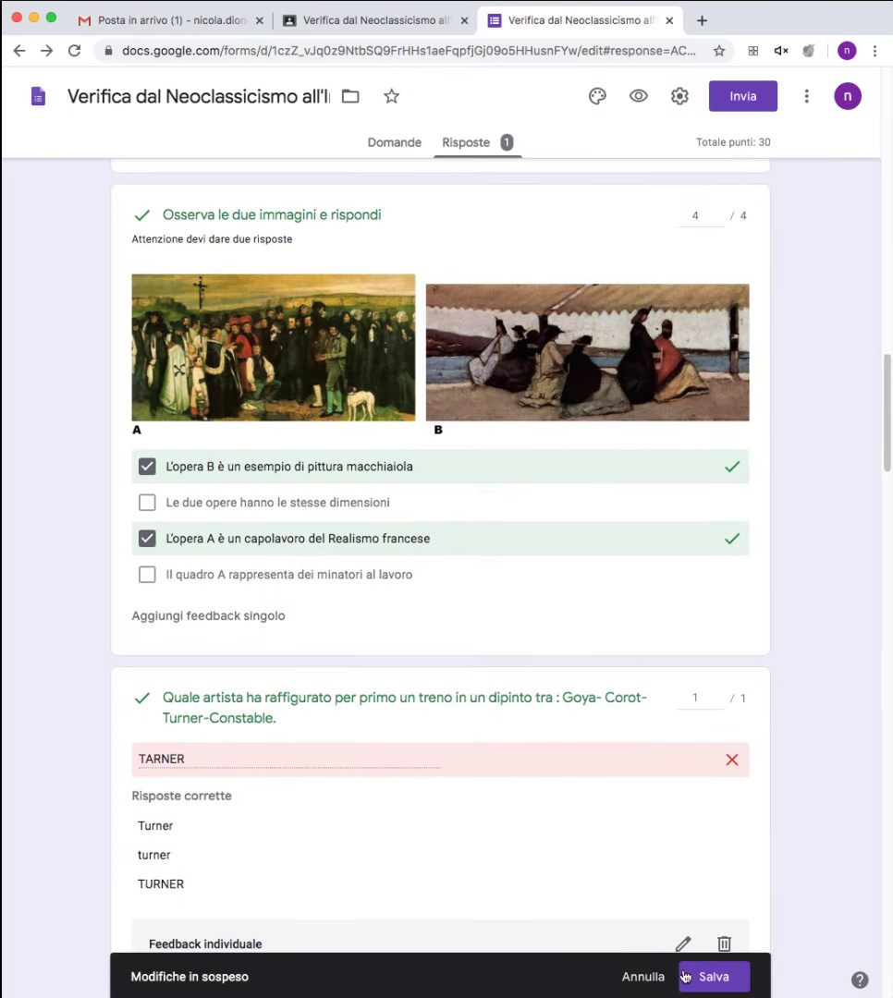
left_click(711, 977)
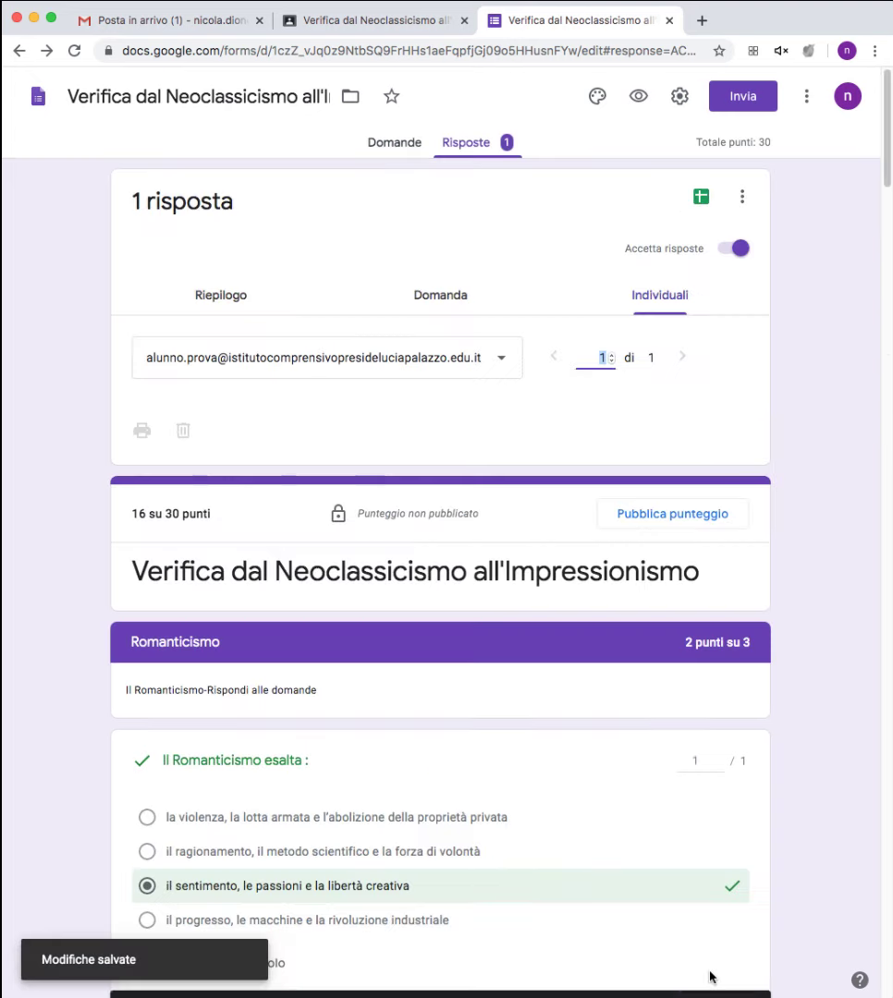
Review the graded answers down to the missing-words passage, comparing the RETTANGOLO answer for blank (3) with its accepted answers.
scroll(506, 828, "down", 10)
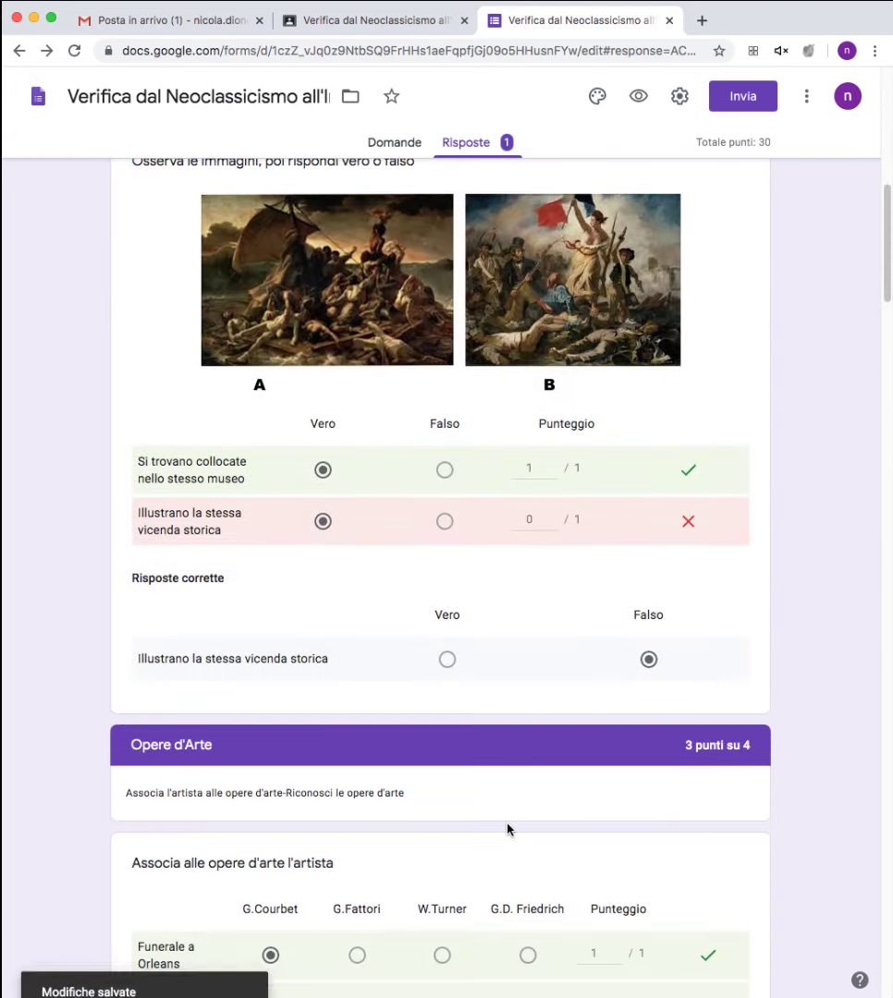
scroll(506, 830, "down", 7)
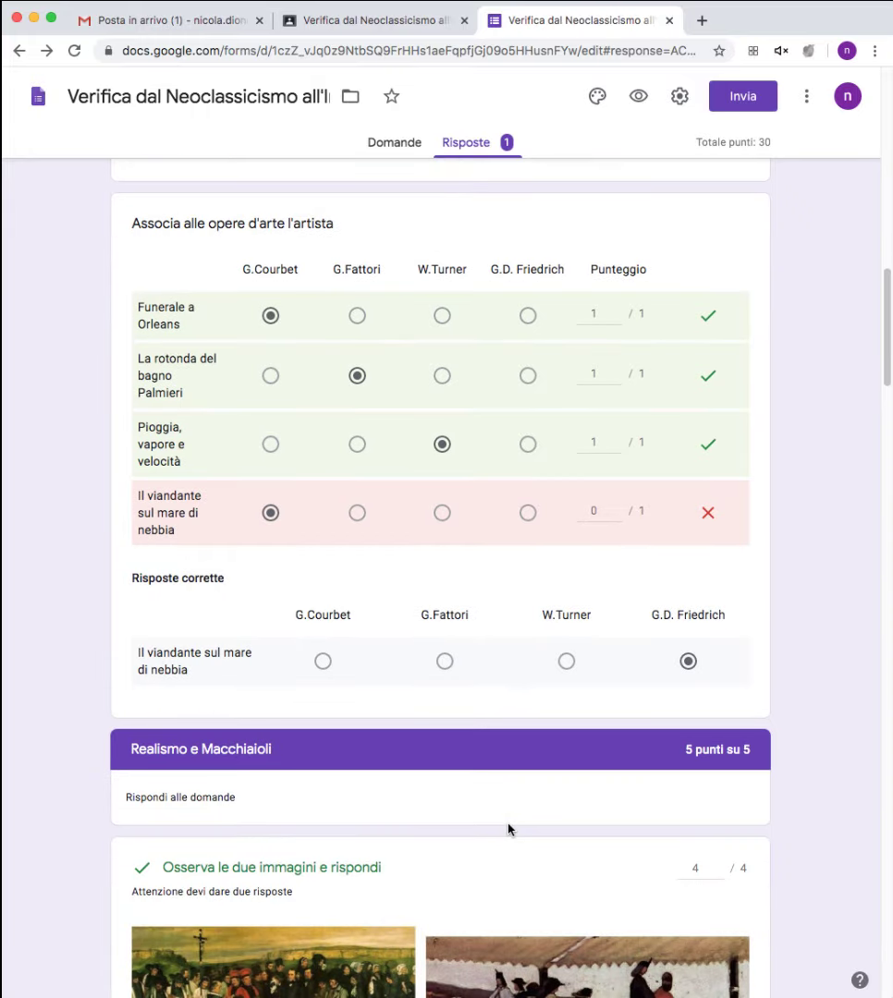
scroll(507, 829, "down", 5)
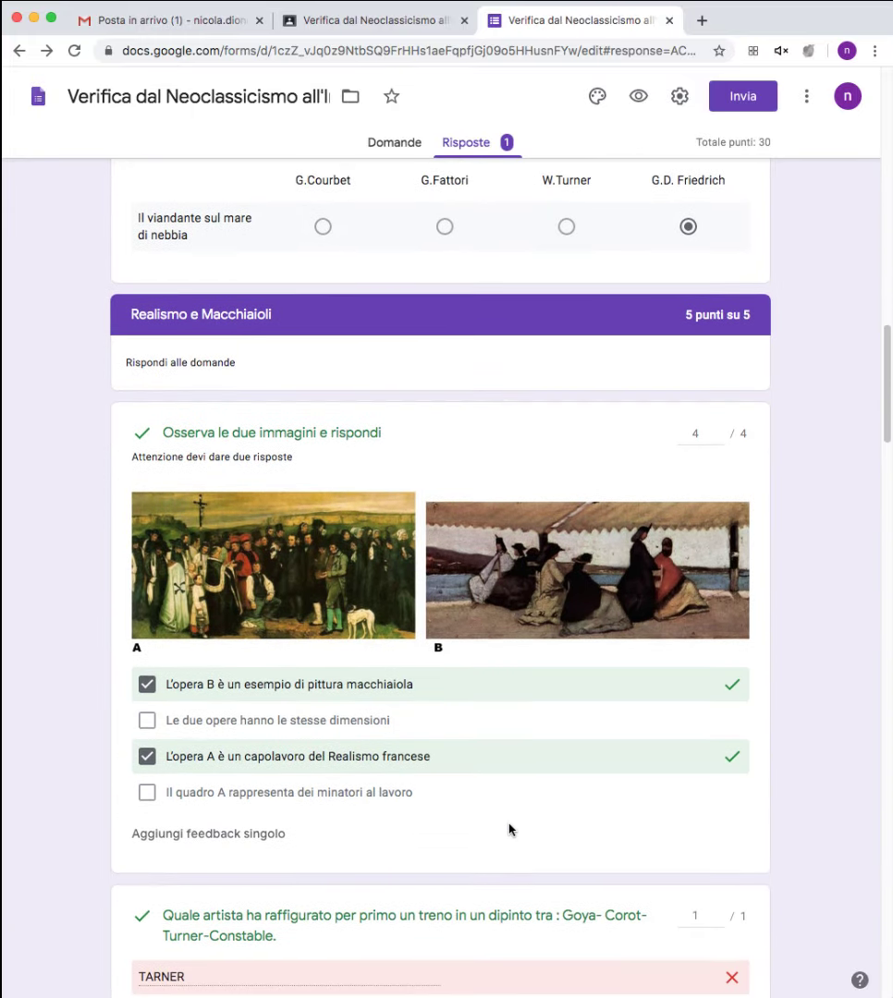
scroll(545, 769, "down", 1)
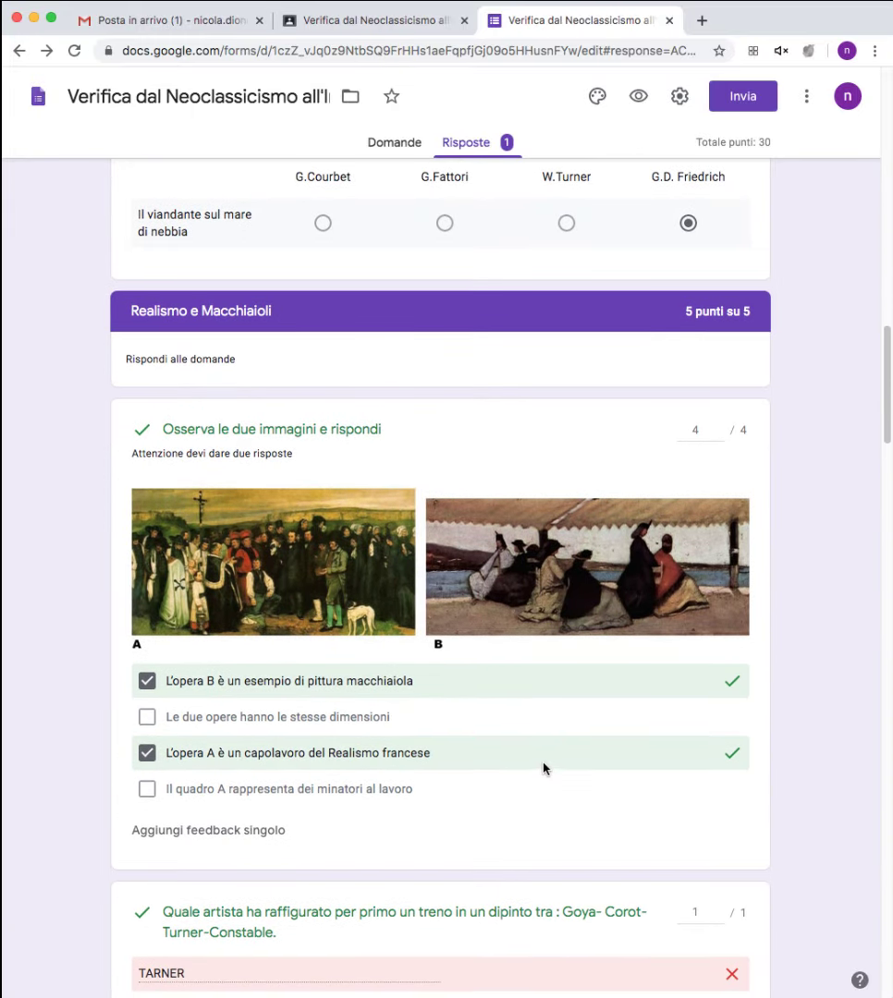
scroll(590, 700, "down", 3)
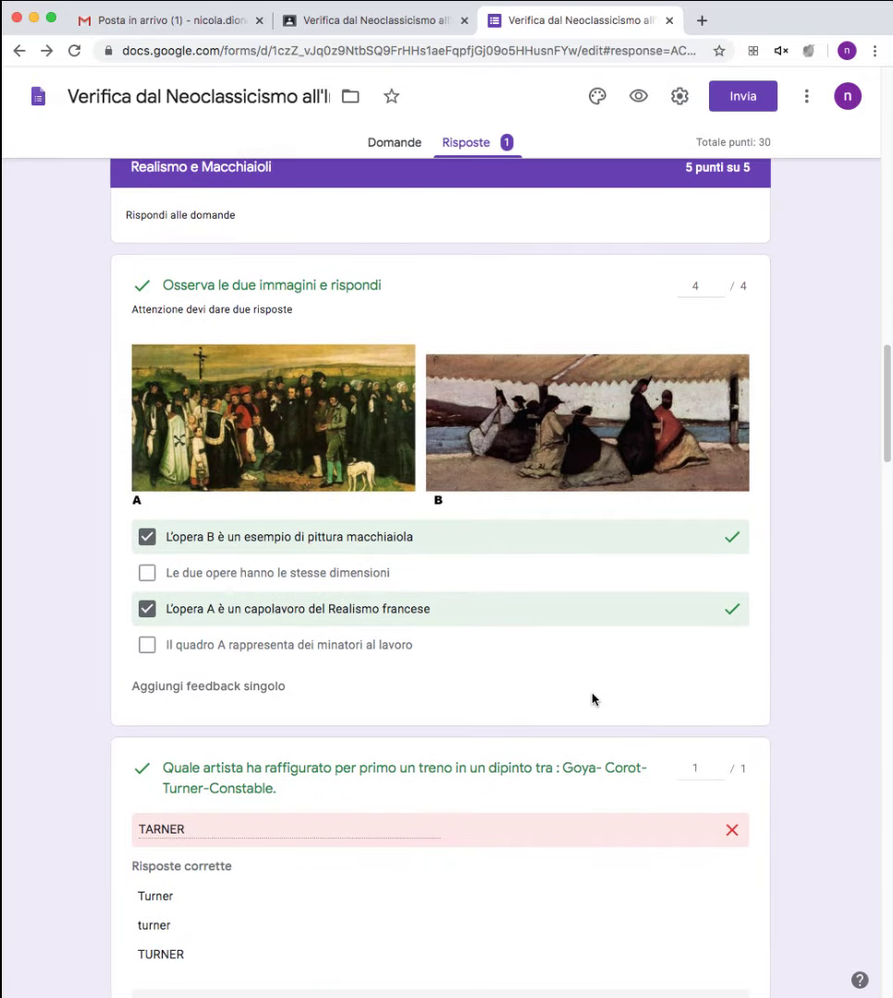
scroll(592, 698, "down", 6)
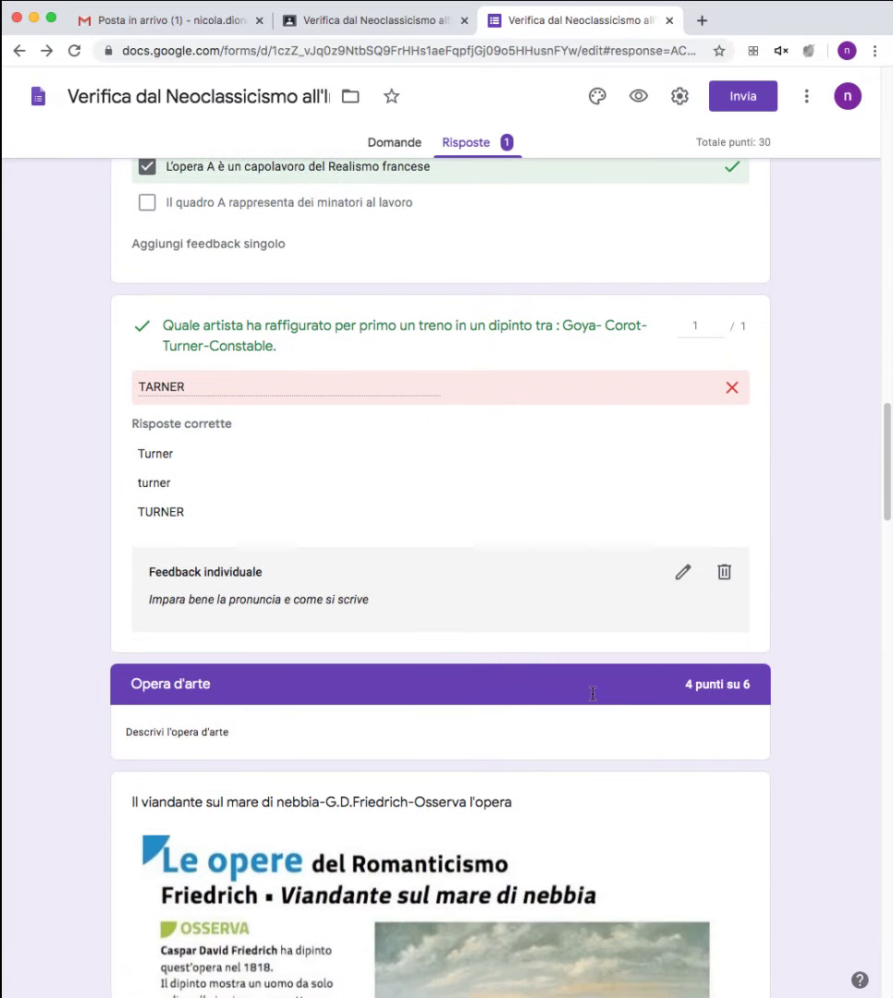
scroll(593, 693, "down", 10)
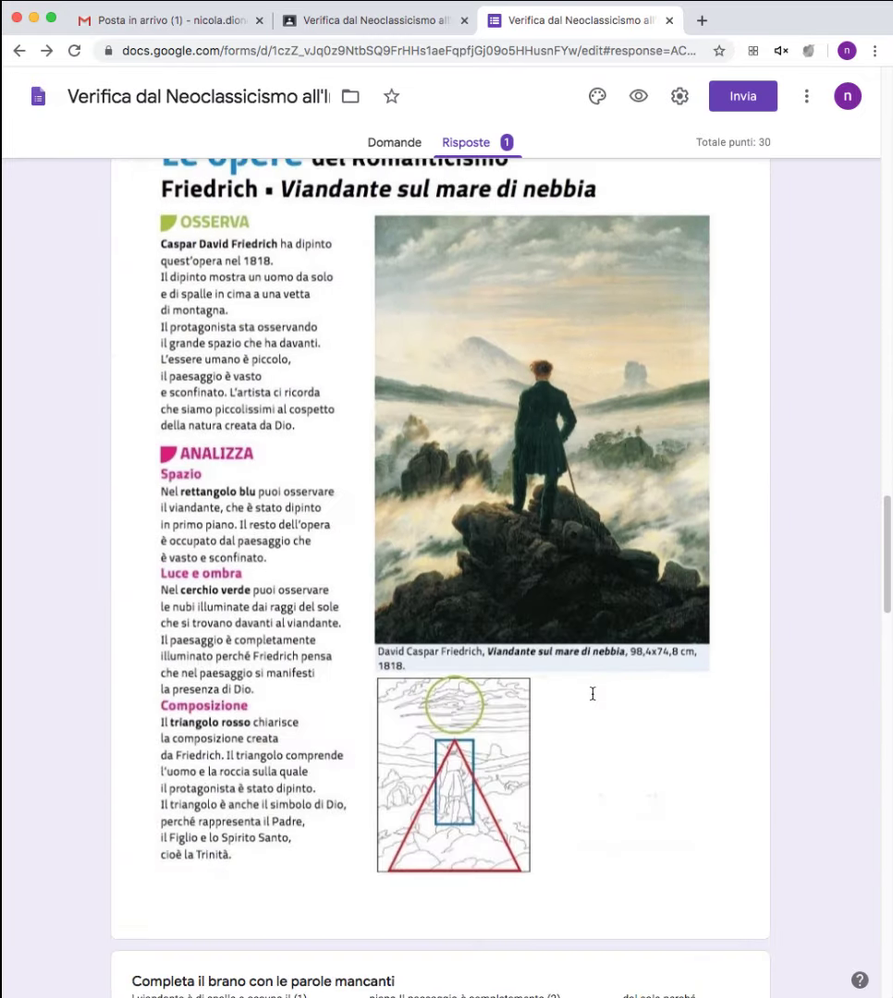
scroll(592, 693, "down", 6)
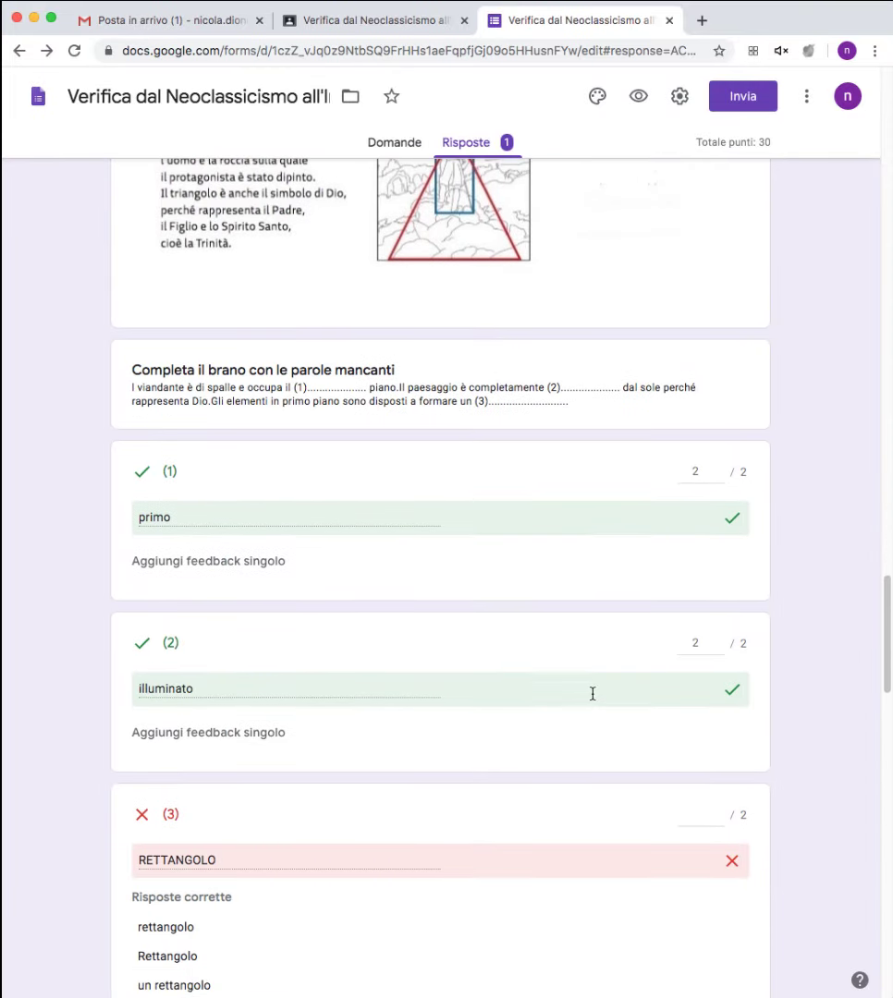
scroll(592, 693, "down", 1)
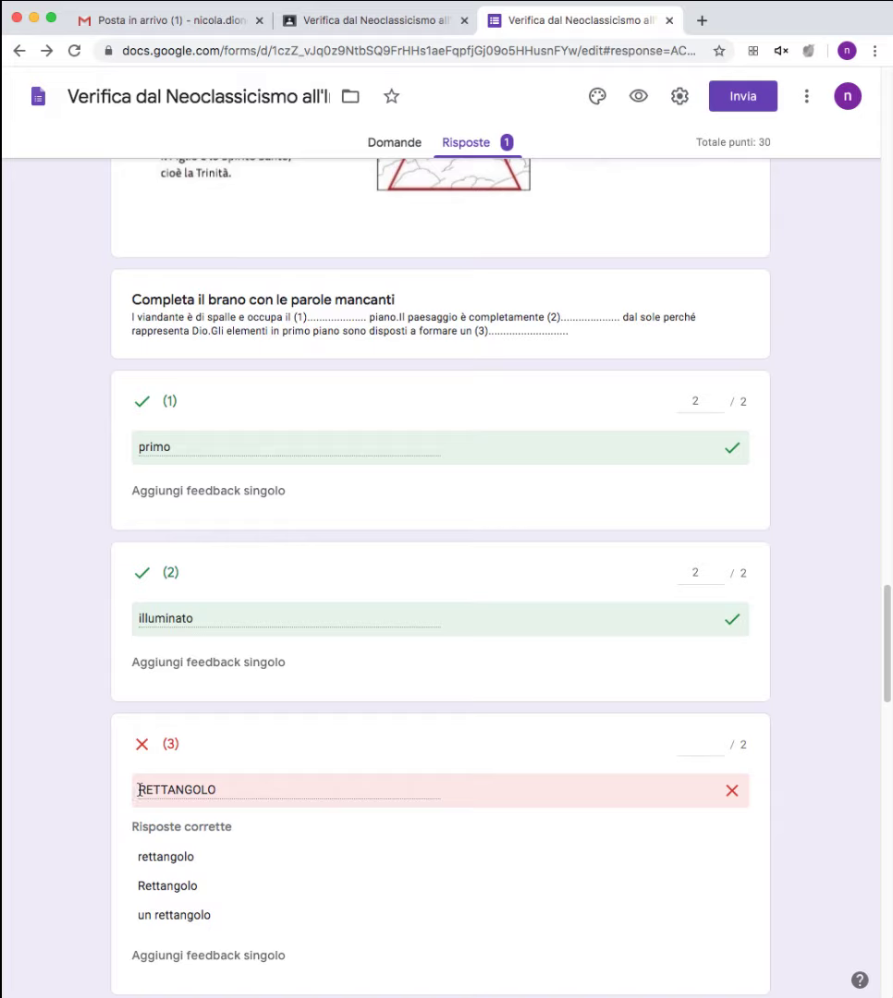
left_click_drag(138, 790, 234, 794)
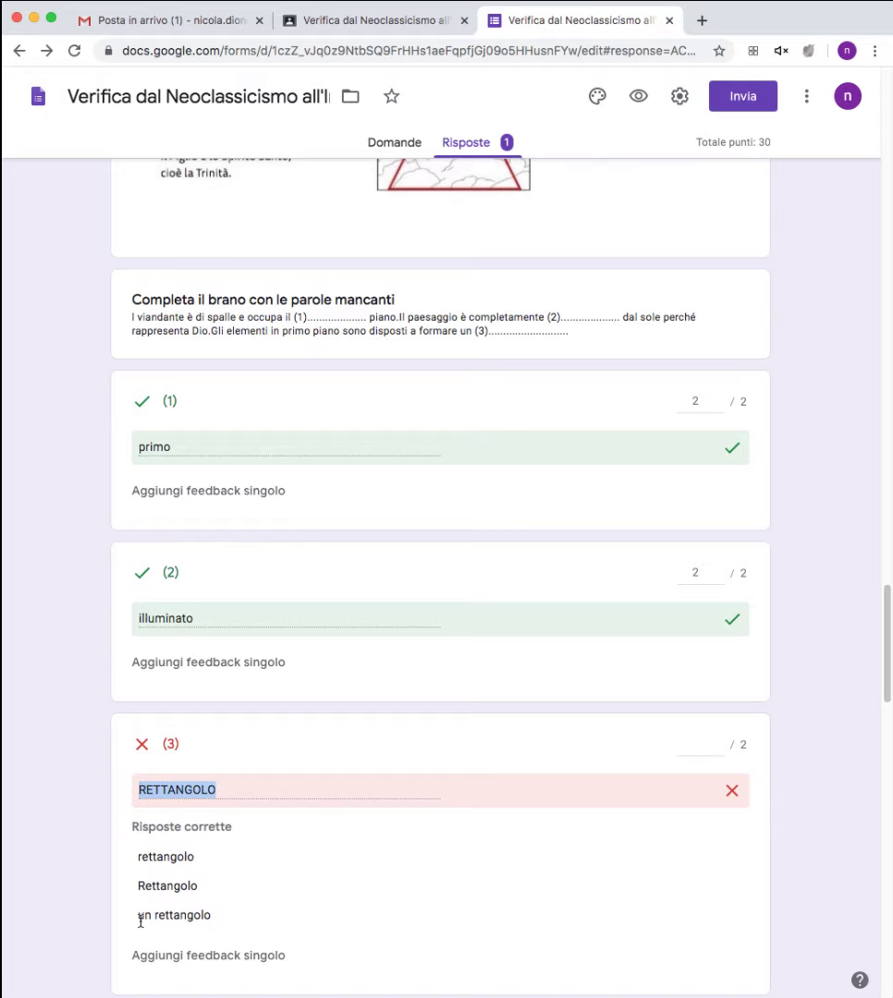
left_click_drag(140, 885, 207, 886)
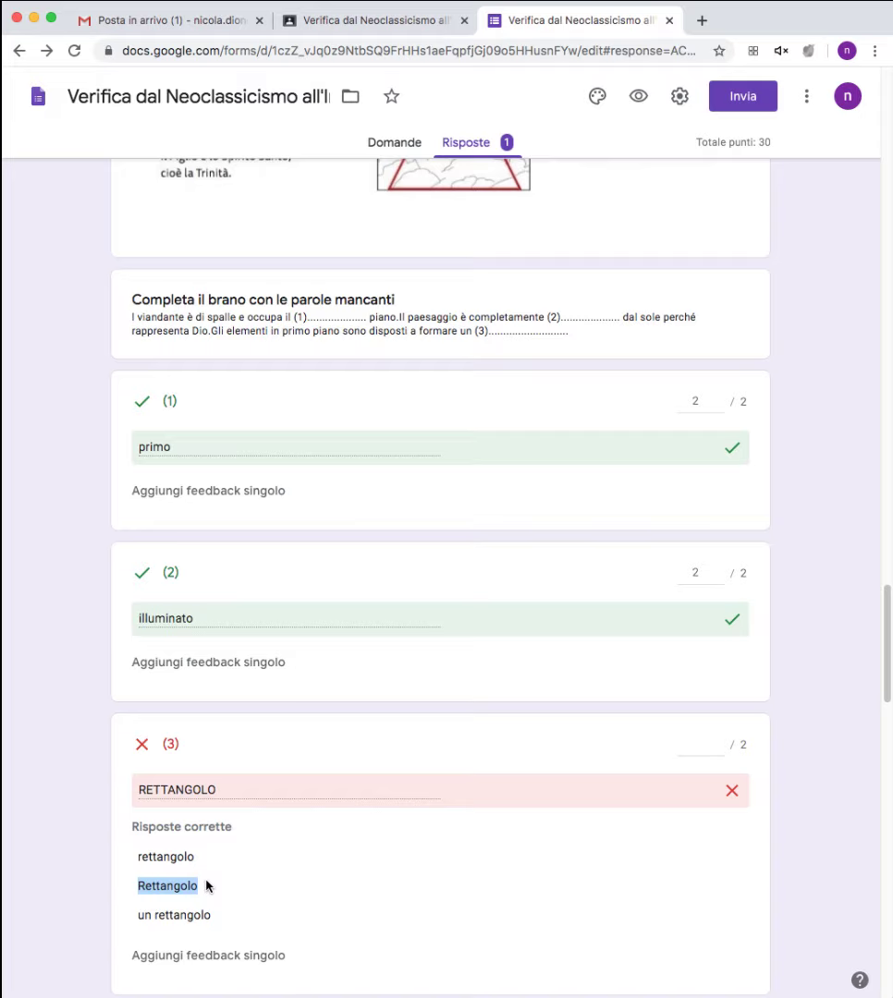
Award 2 points to the RETTANGOLO answer for blank (3) and save the grade change.
left_click(719, 747)
type("2")
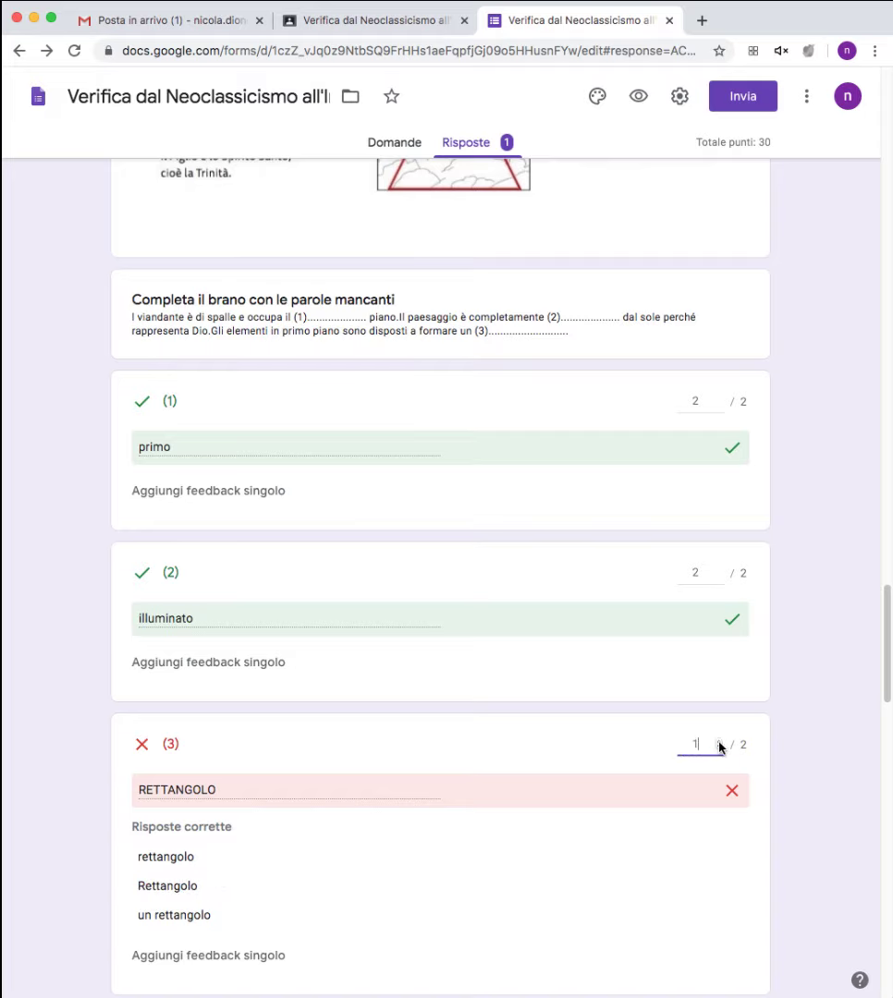
scroll(280, 829, "down", 2)
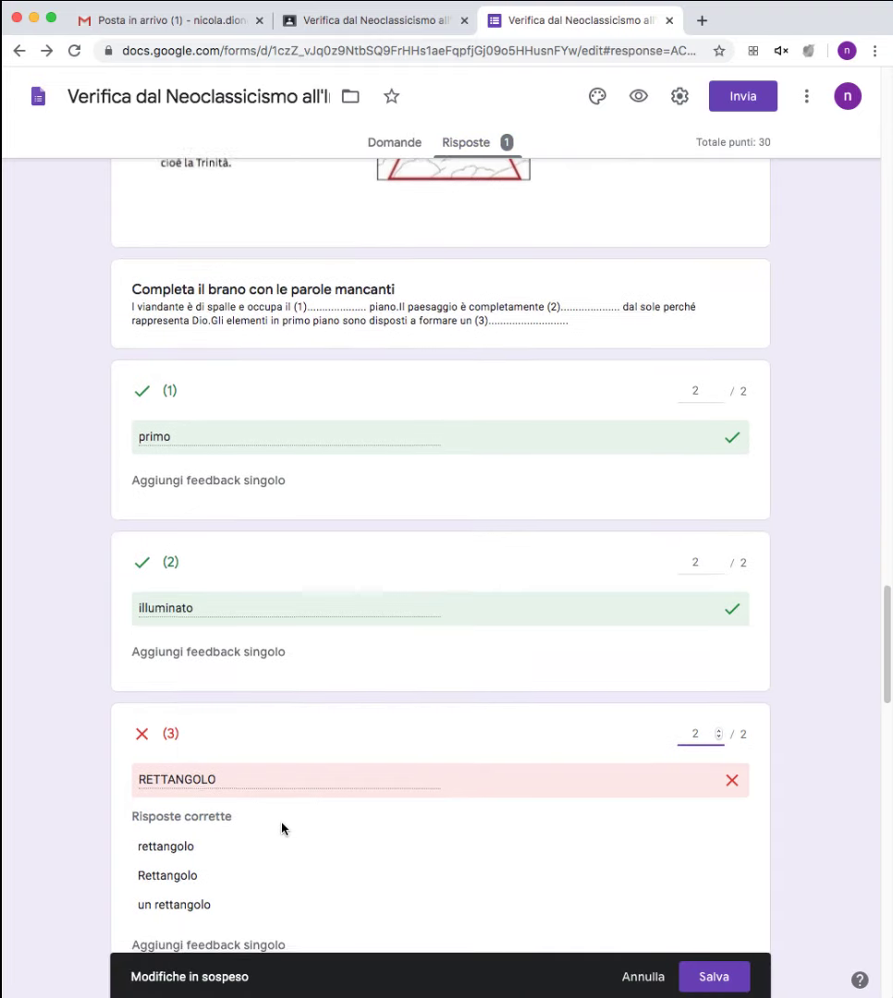
scroll(284, 829, "down", 1)
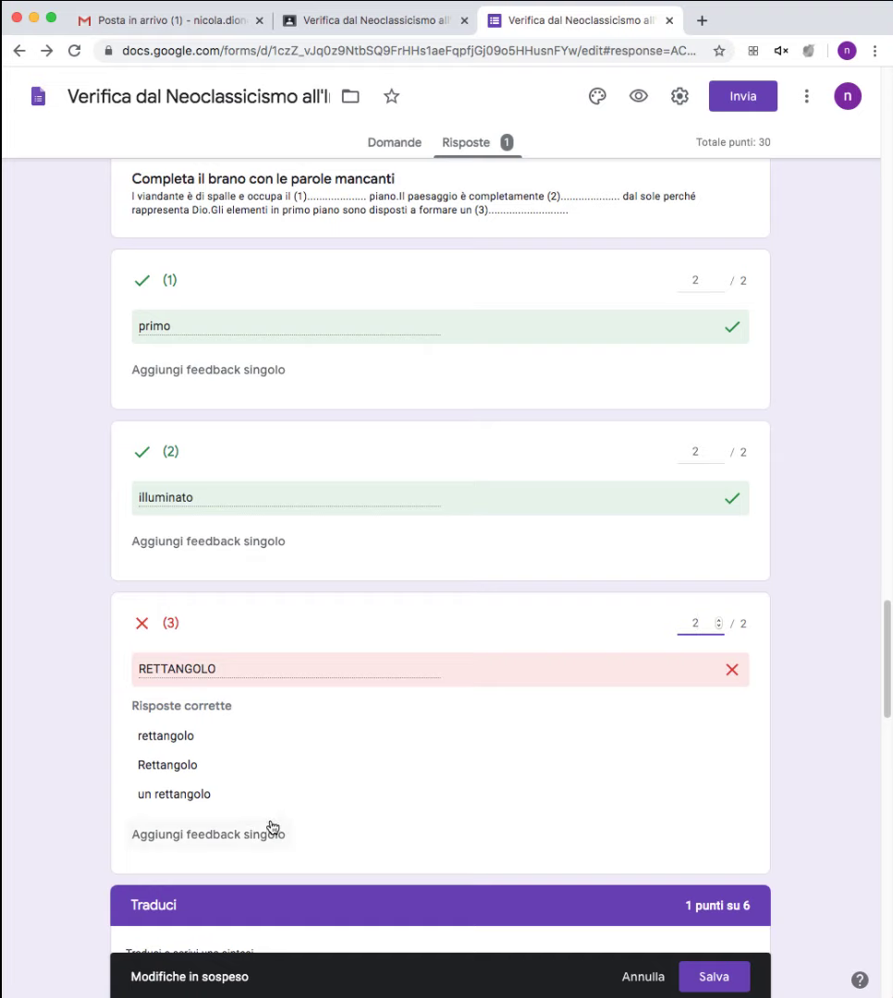
left_click(697, 974)
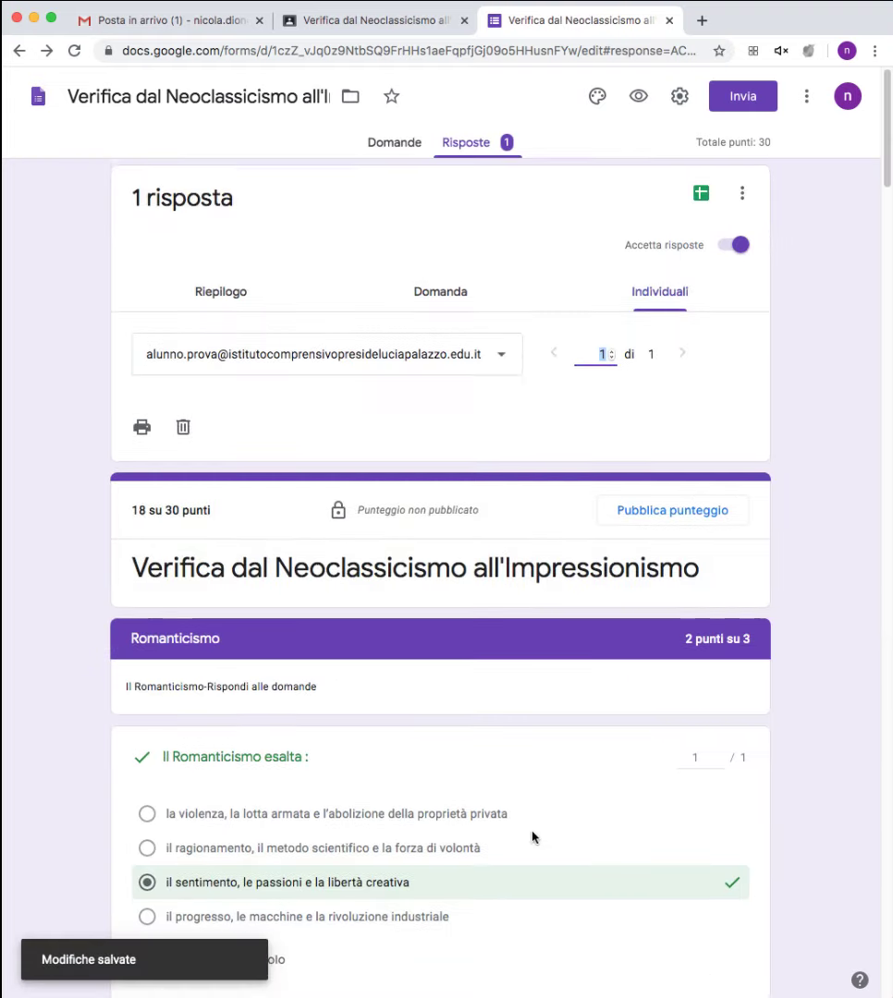
Add the individual feedback "Ne parlerò con la prof di francese" to the student's "Traduci e scrivi qui" answer.
scroll(534, 837, "down", 5)
scroll(532, 836, "down", 10)
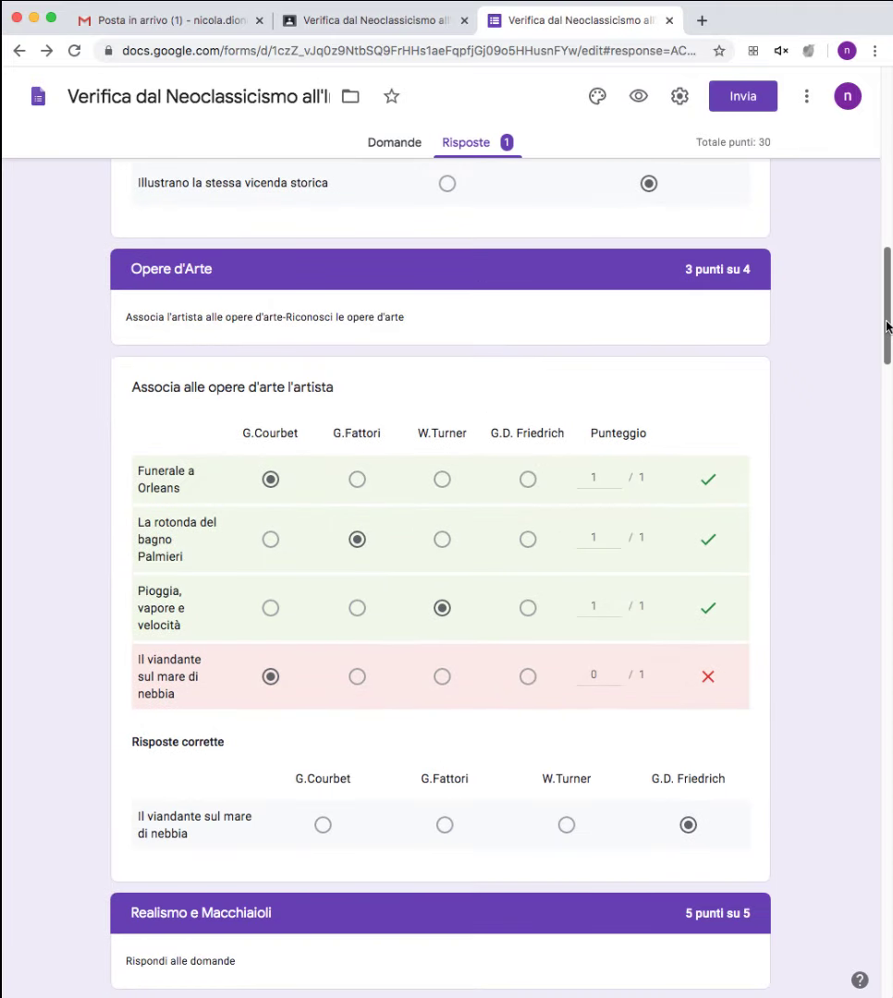
left_click_drag(887, 326, 828, 836)
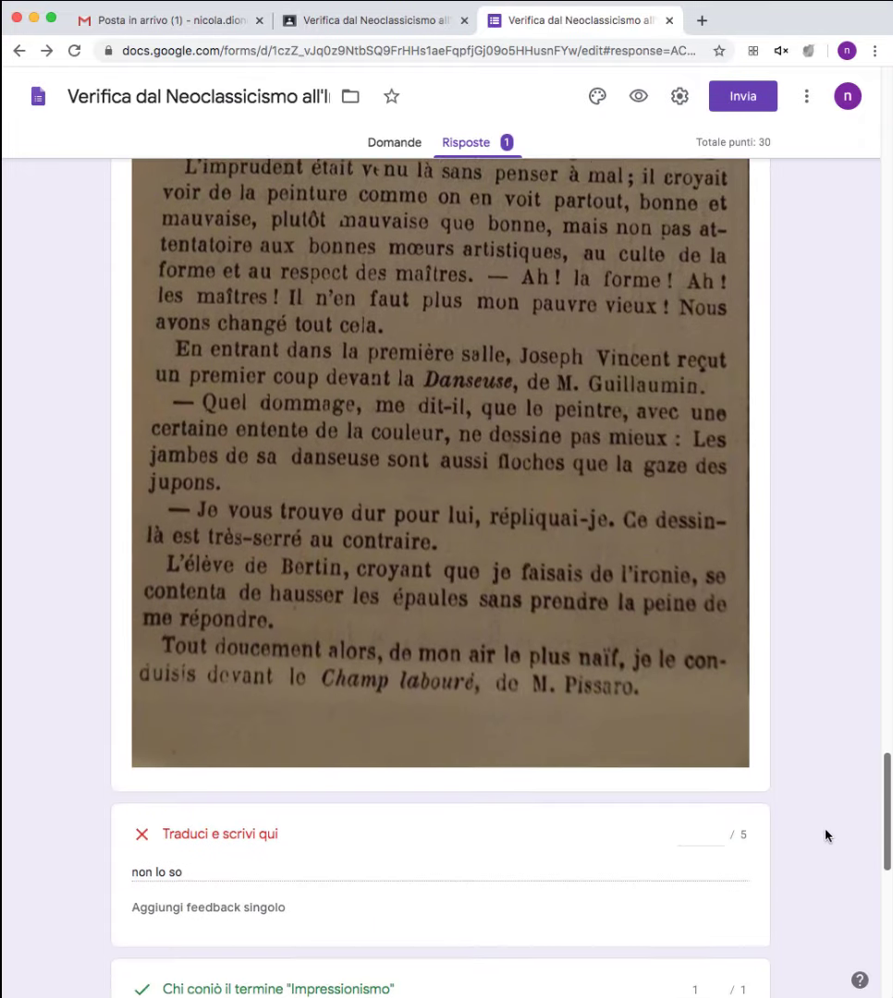
scroll(827, 836, "down", 3)
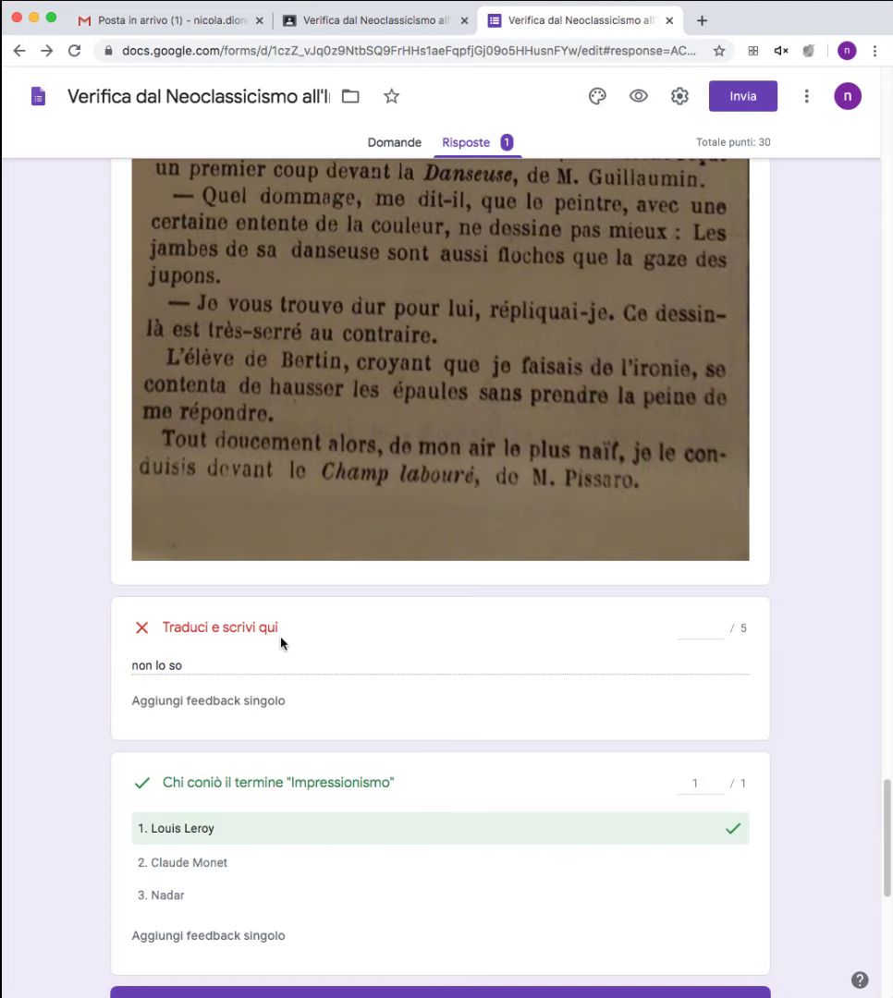
left_click(238, 704)
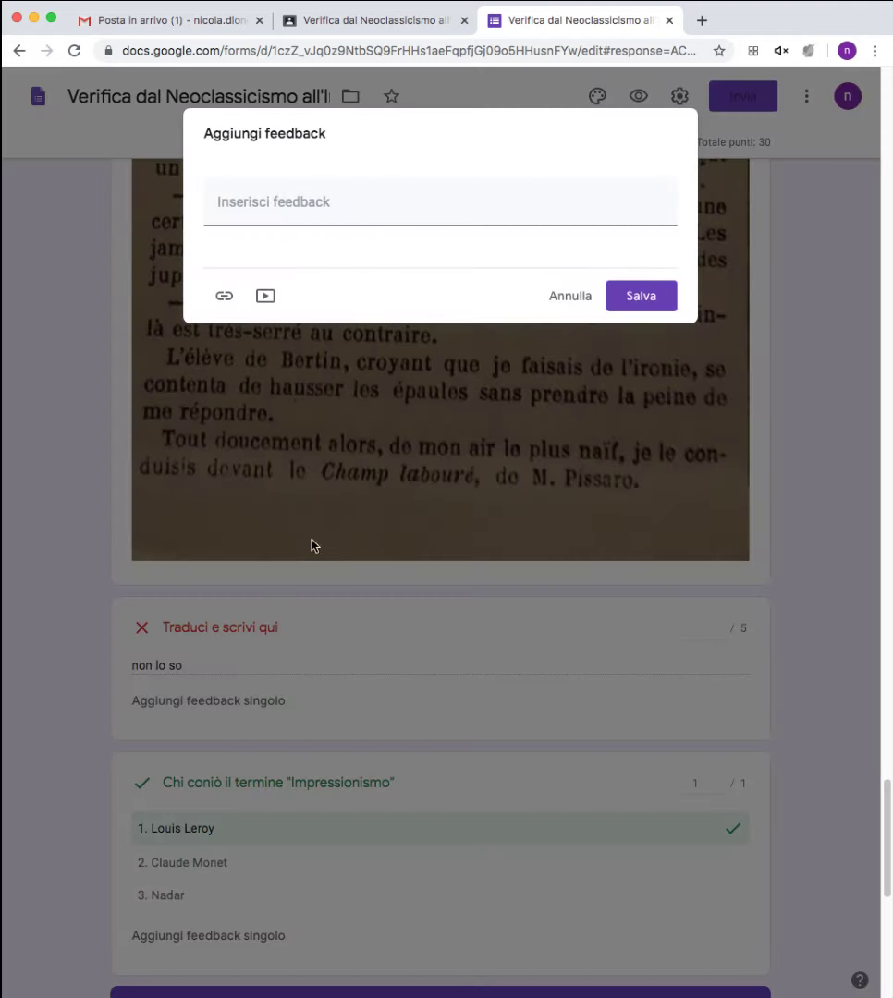
left_click(356, 201)
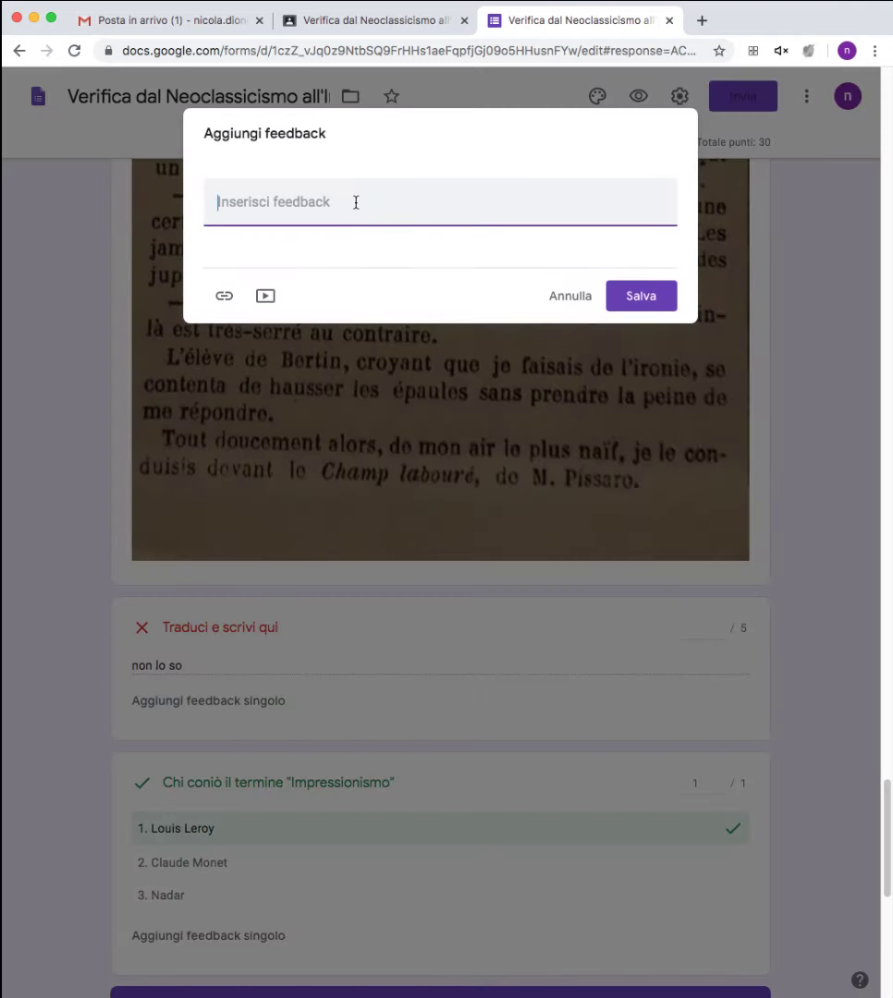
type("Ne parlerò con la")
type("francese")
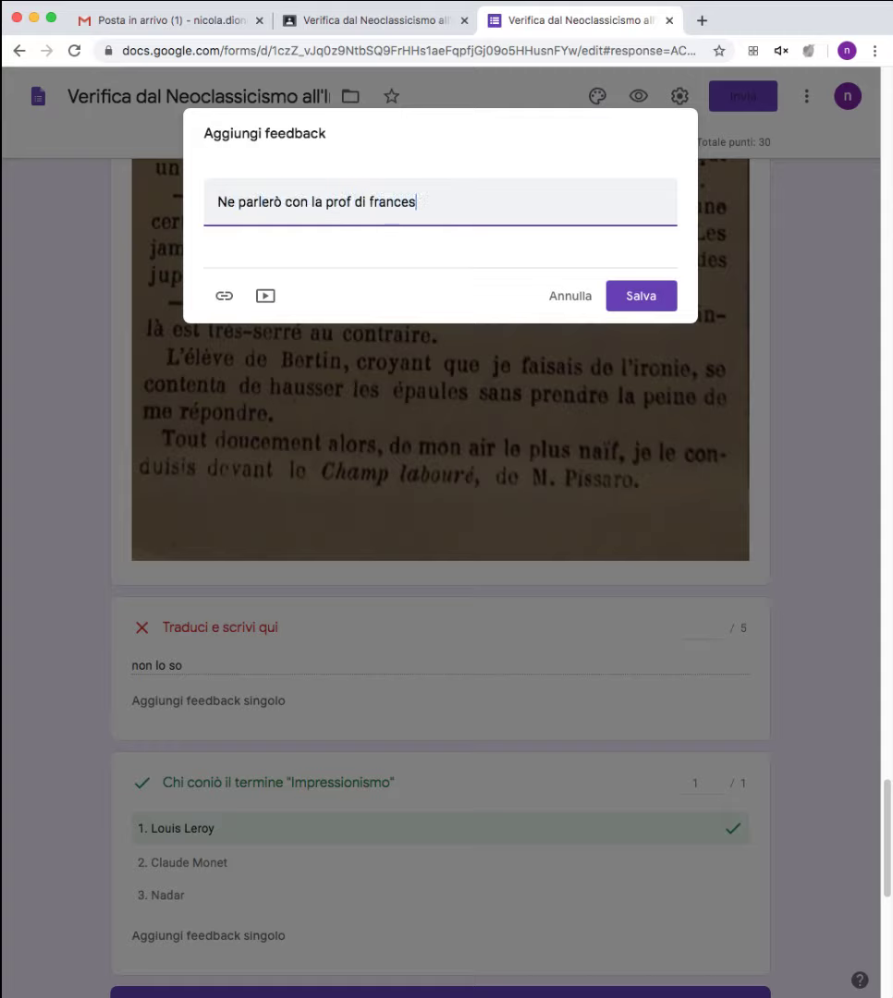
left_click(639, 297)
Open the concept map the student attached to the Impressionism question, examine the drawing and return to the form response.
scroll(450, 583, "down", 6)
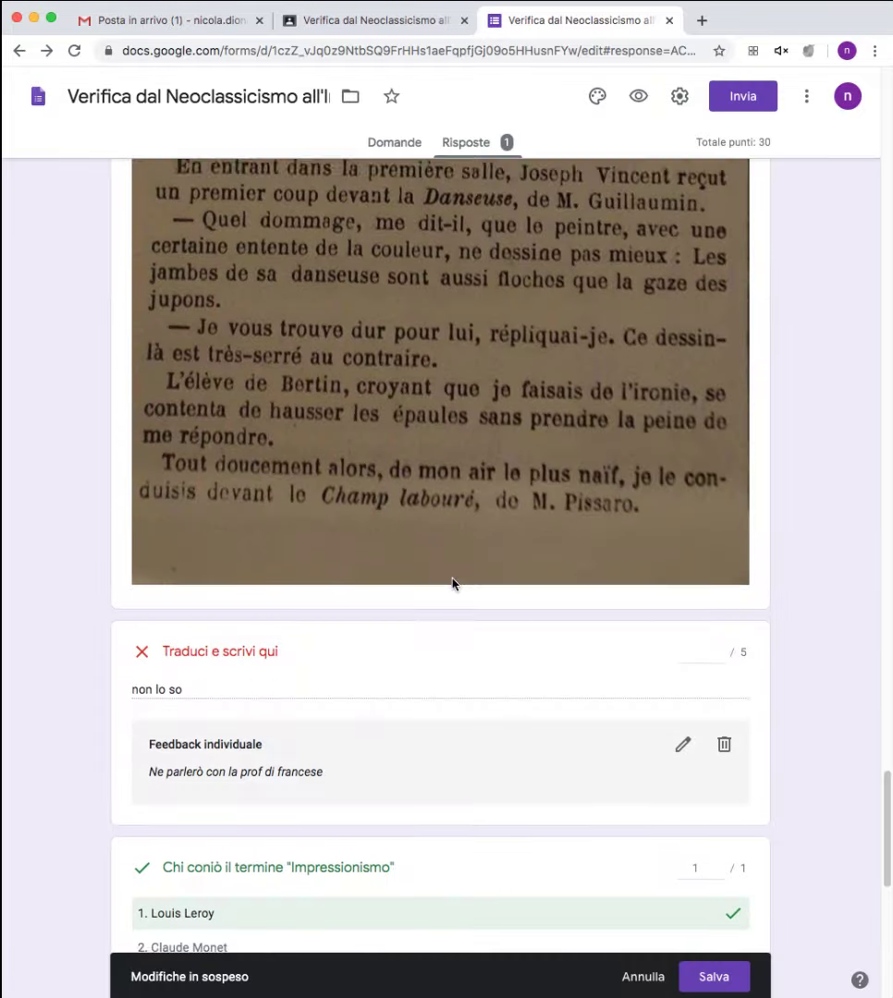
scroll(452, 584, "down", 5)
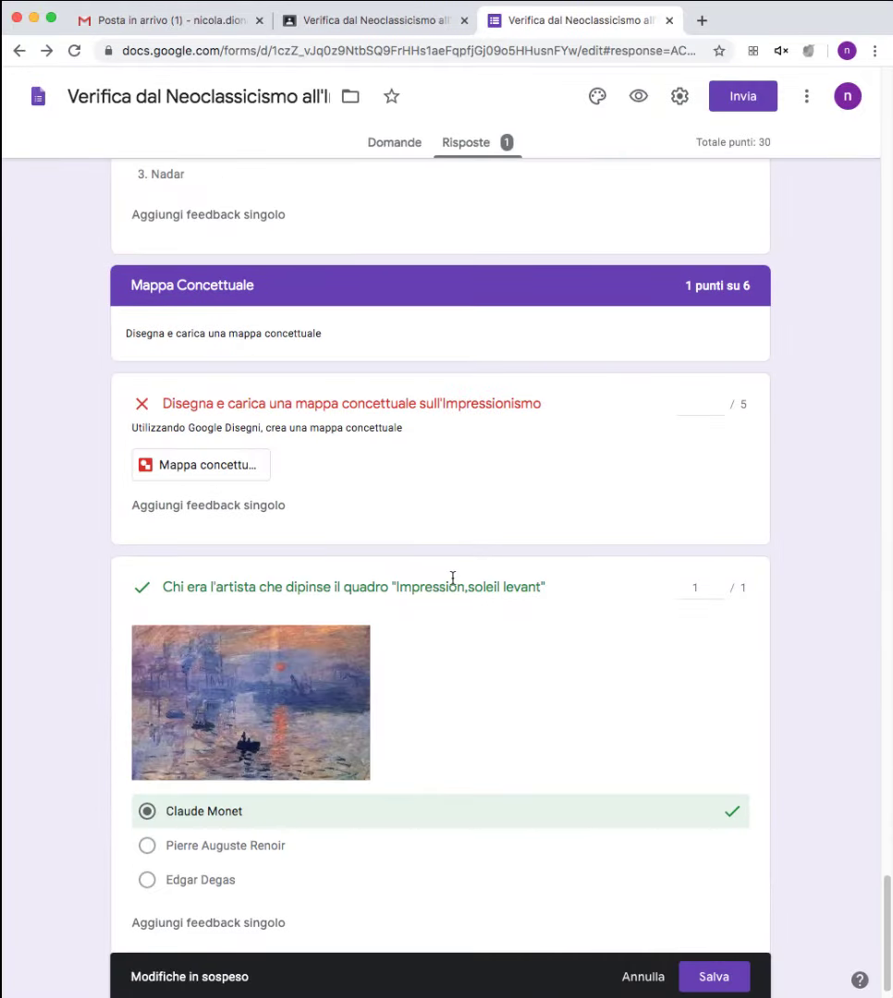
left_click(191, 467)
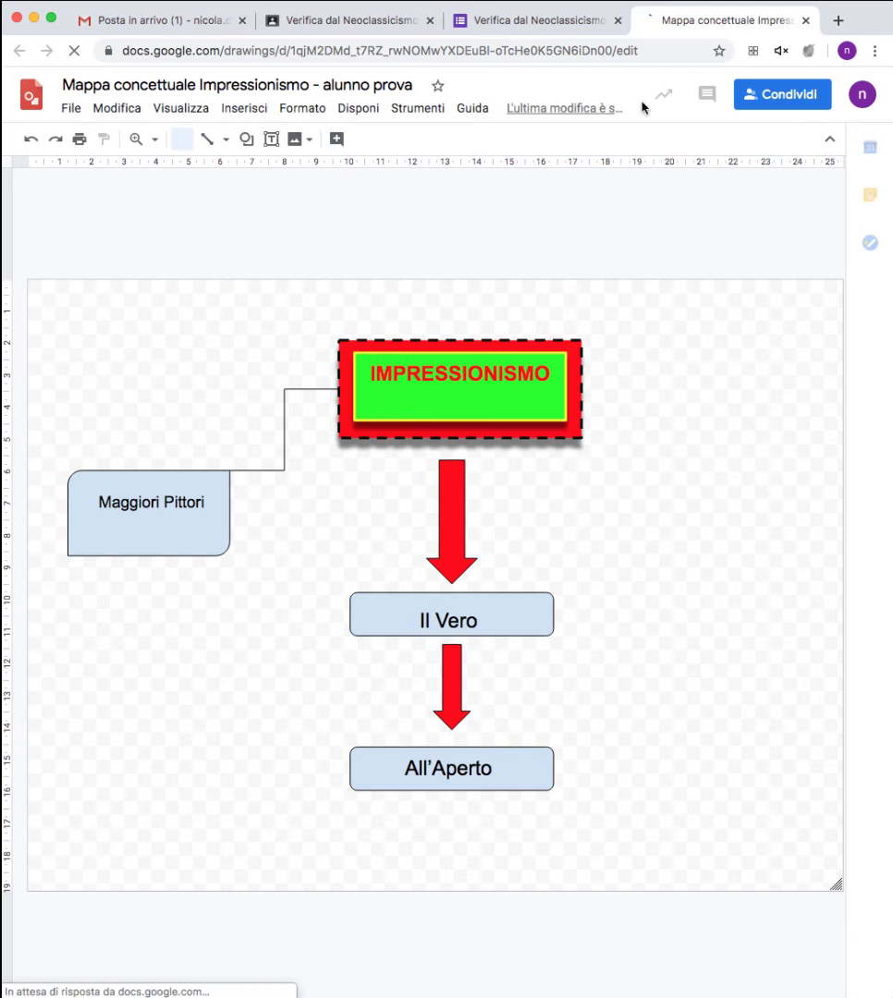
left_click(540, 27)
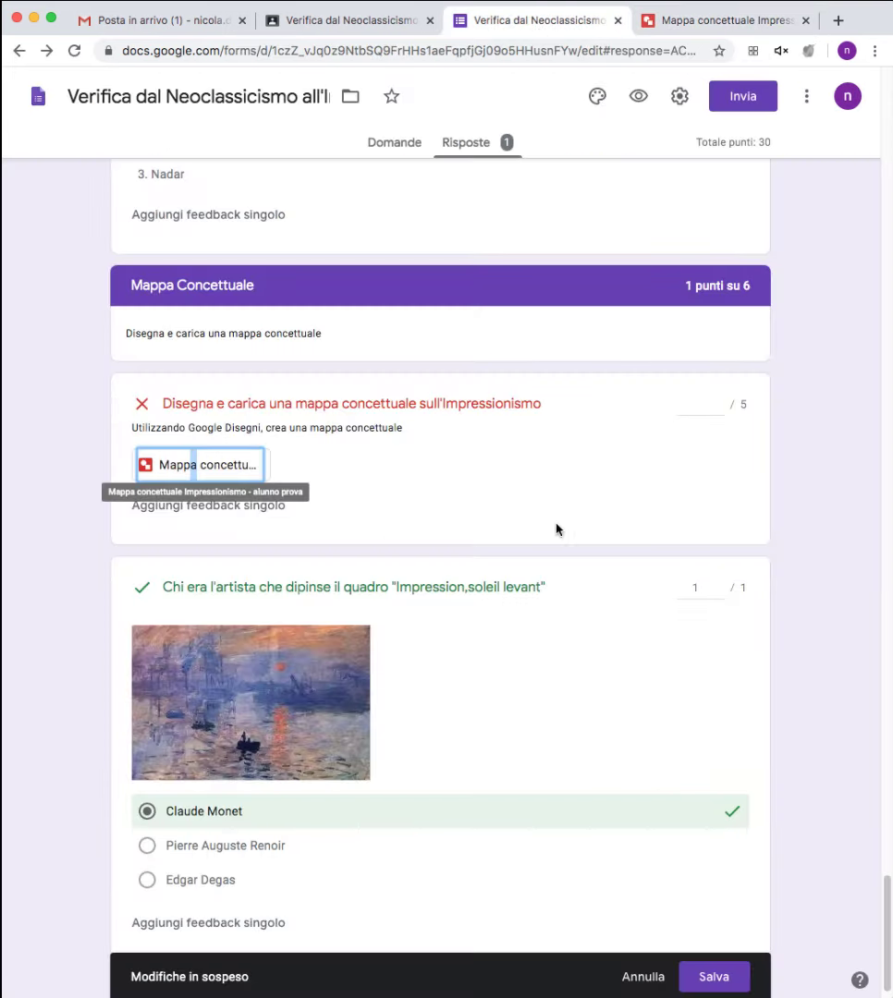
Award 5 points to the student's concept map on Impressionism and save the pending grade and feedback changes.
left_click(720, 405)
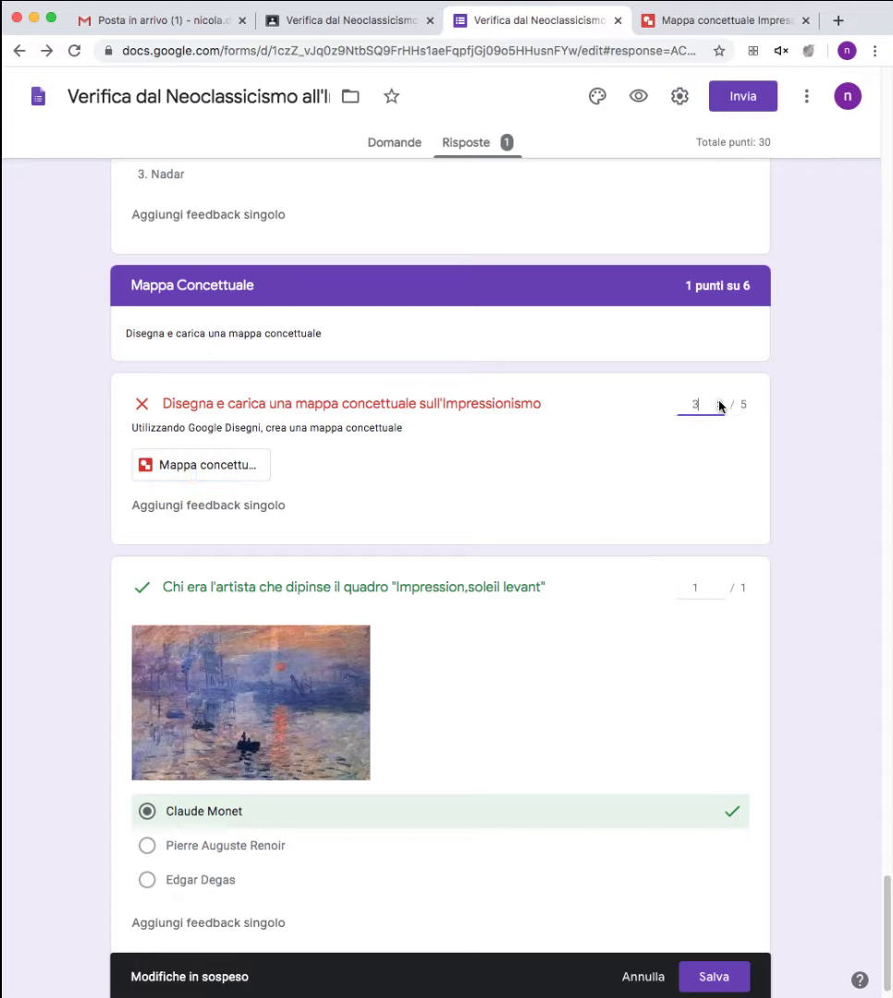
left_click(720, 402)
scroll(325, 612, "down", 2)
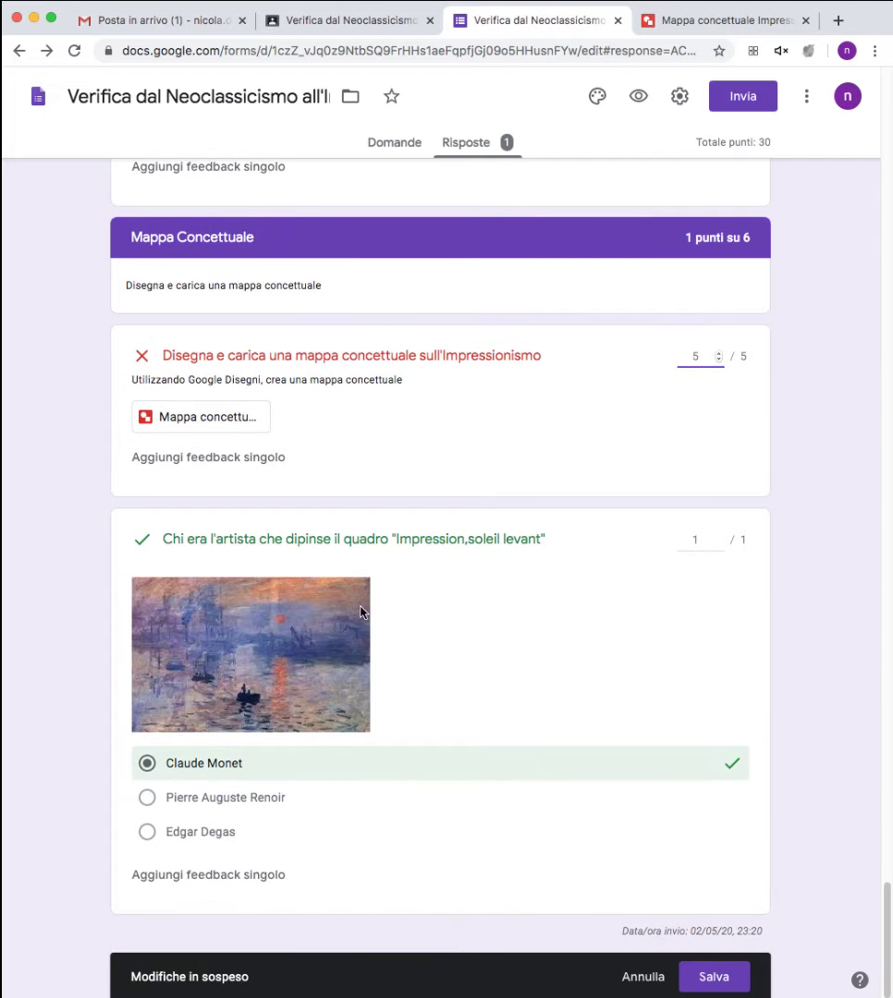
left_click(702, 976)
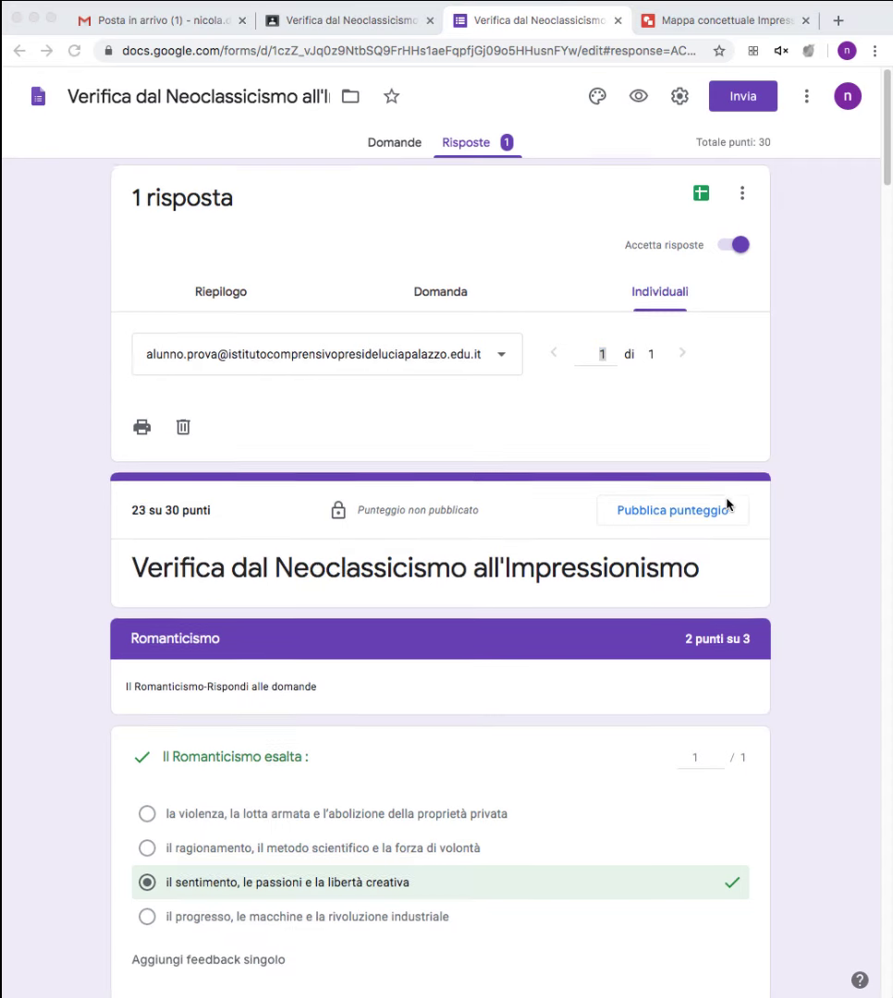
Review the graded answers and section scores, and check the response's total score above the quiz title.
scroll(728, 504, "down", 15)
scroll(728, 504, "up", 15)
scroll(730, 504, "down", 12)
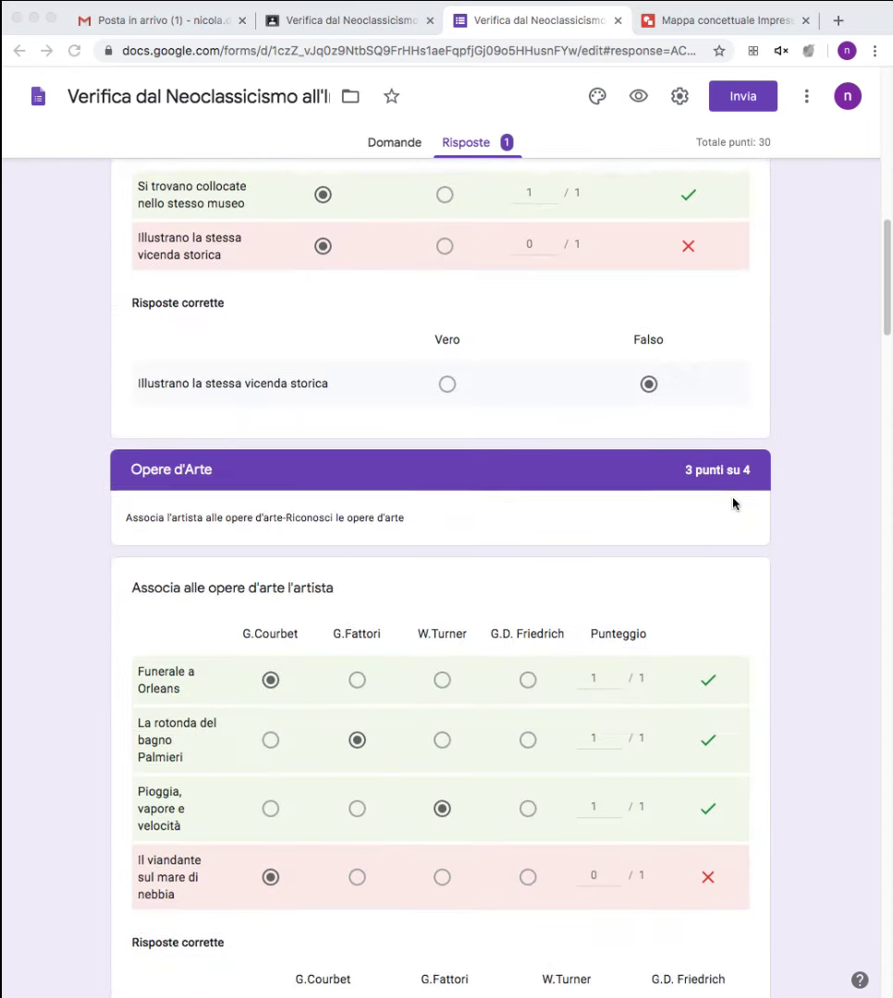
scroll(733, 504, "up", 11)
scroll(736, 501, "up", 2)
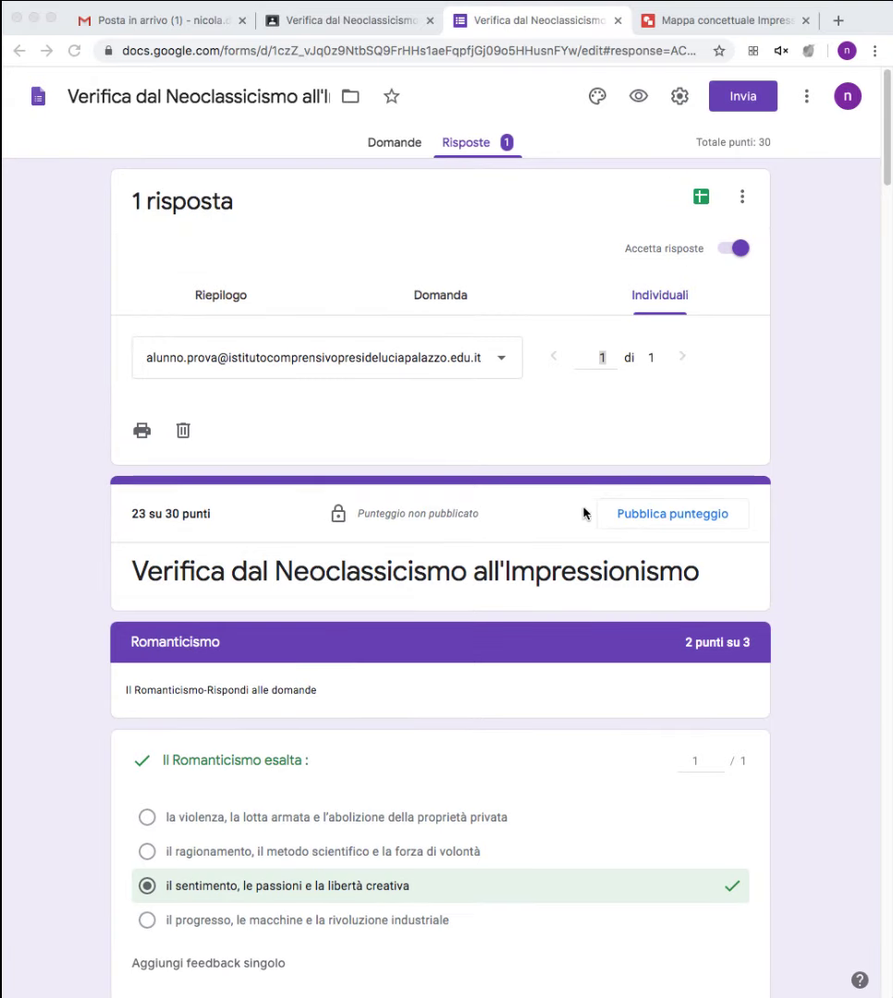
left_click(131, 515)
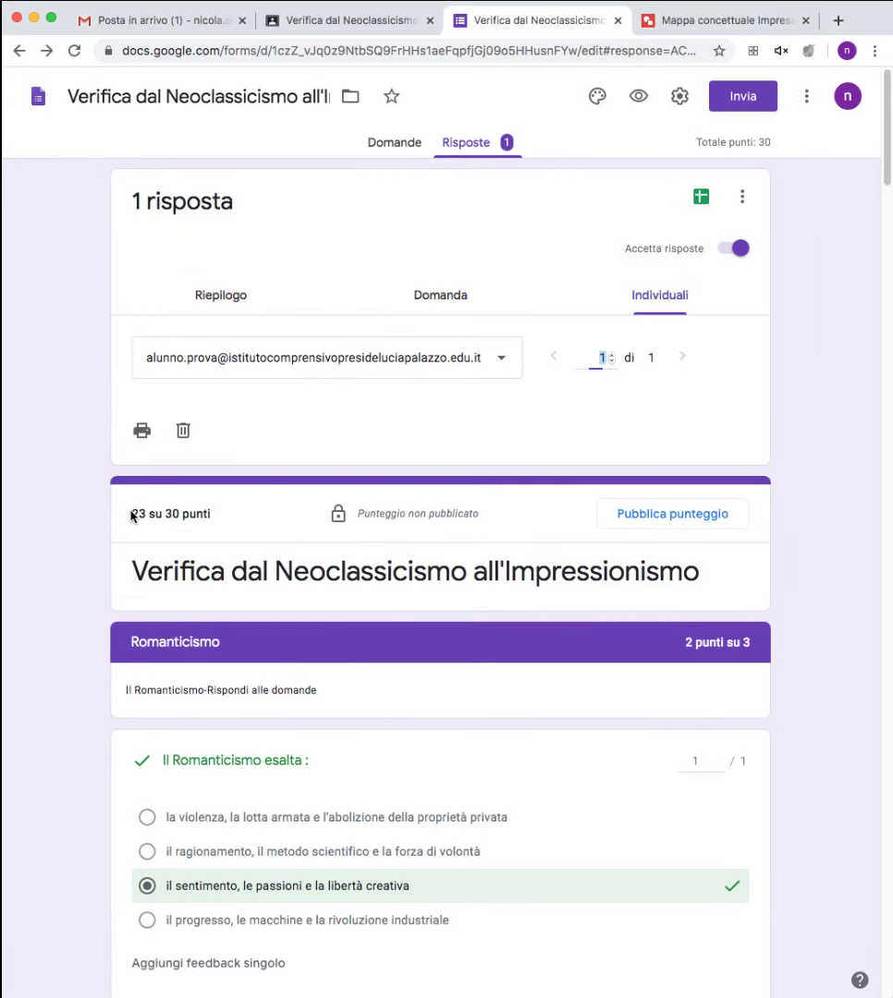
left_click(174, 513)
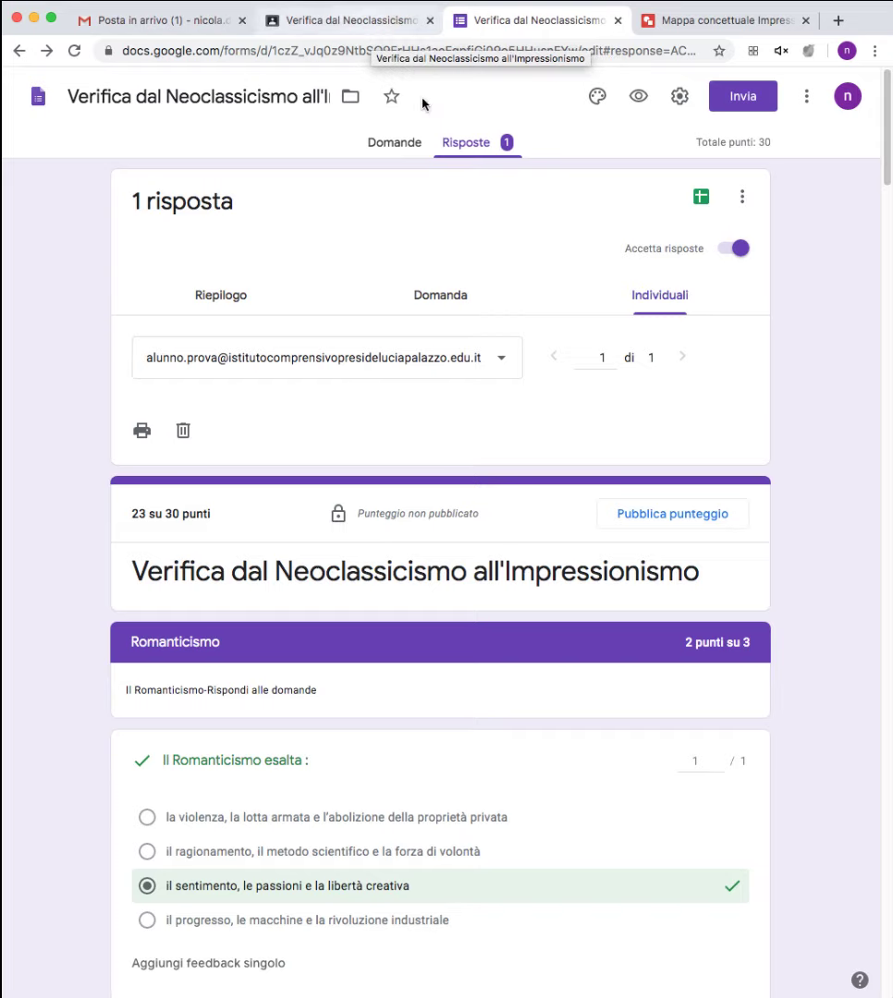
Switch to the assignment in Google Classroom and import the grades from the quiz form.
left_click(381, 22)
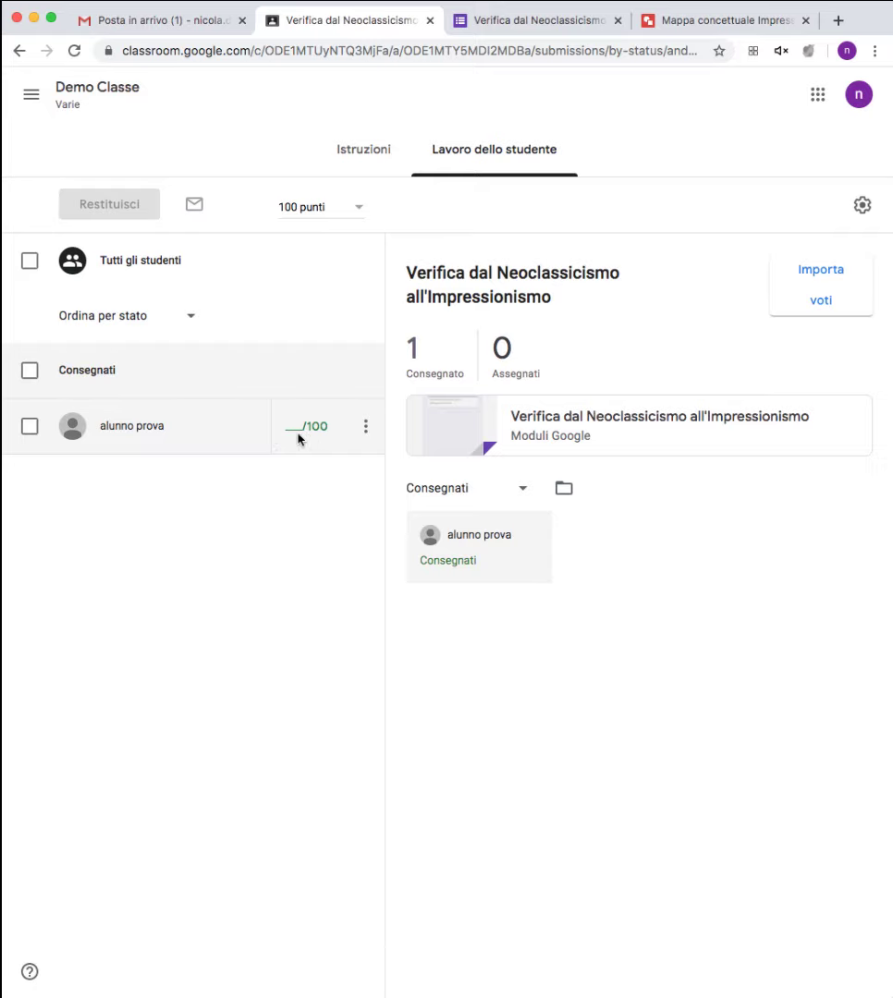
left_click(814, 280)
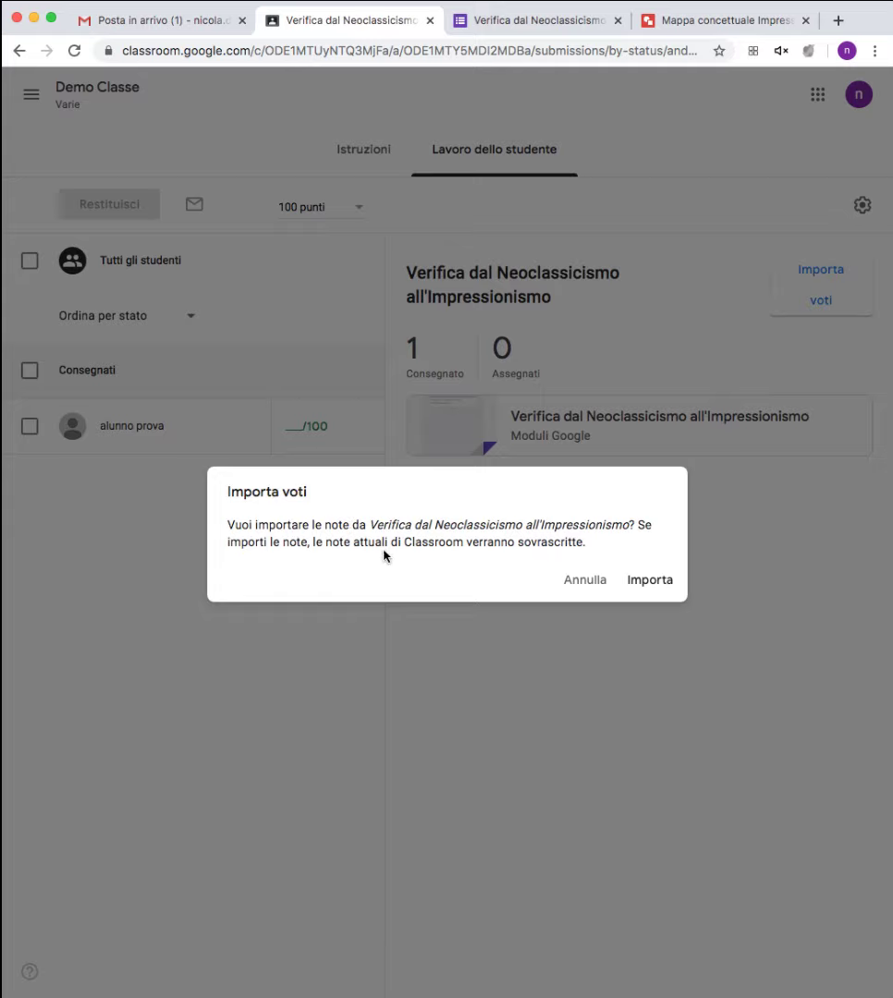
left_click(640, 582)
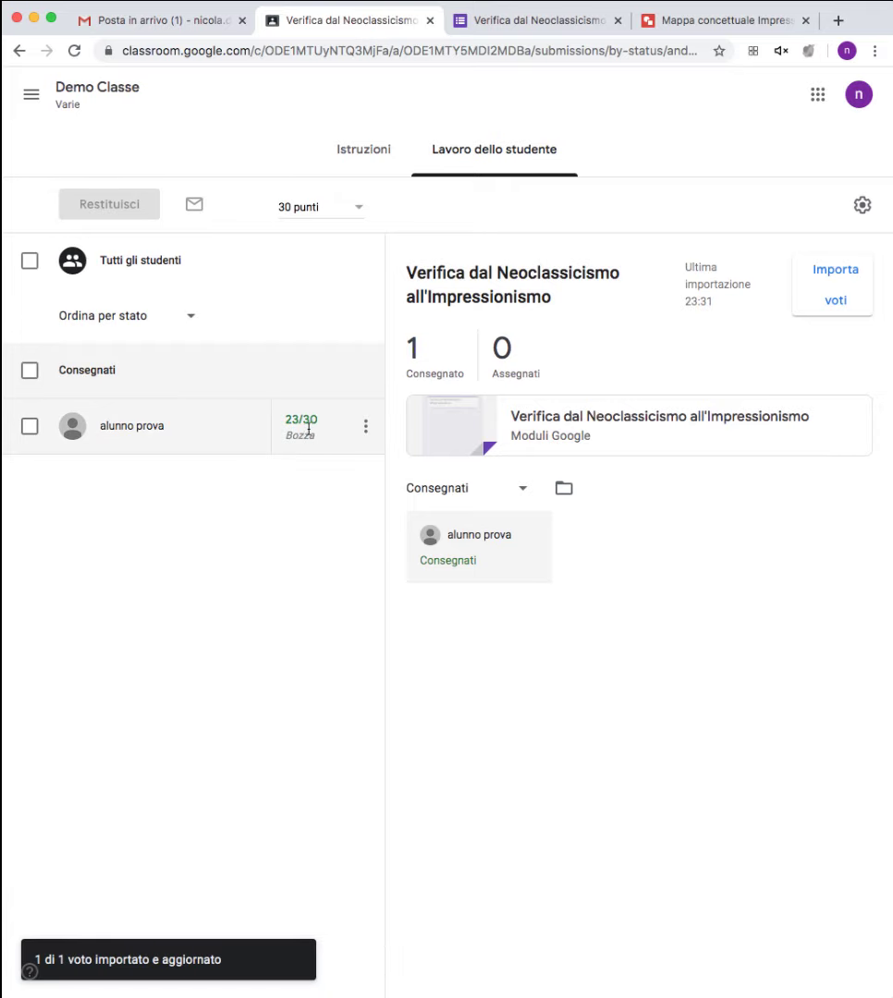
Compare the draft grade imported into Classroom with the total score shown in the form response.
left_click(513, 22)
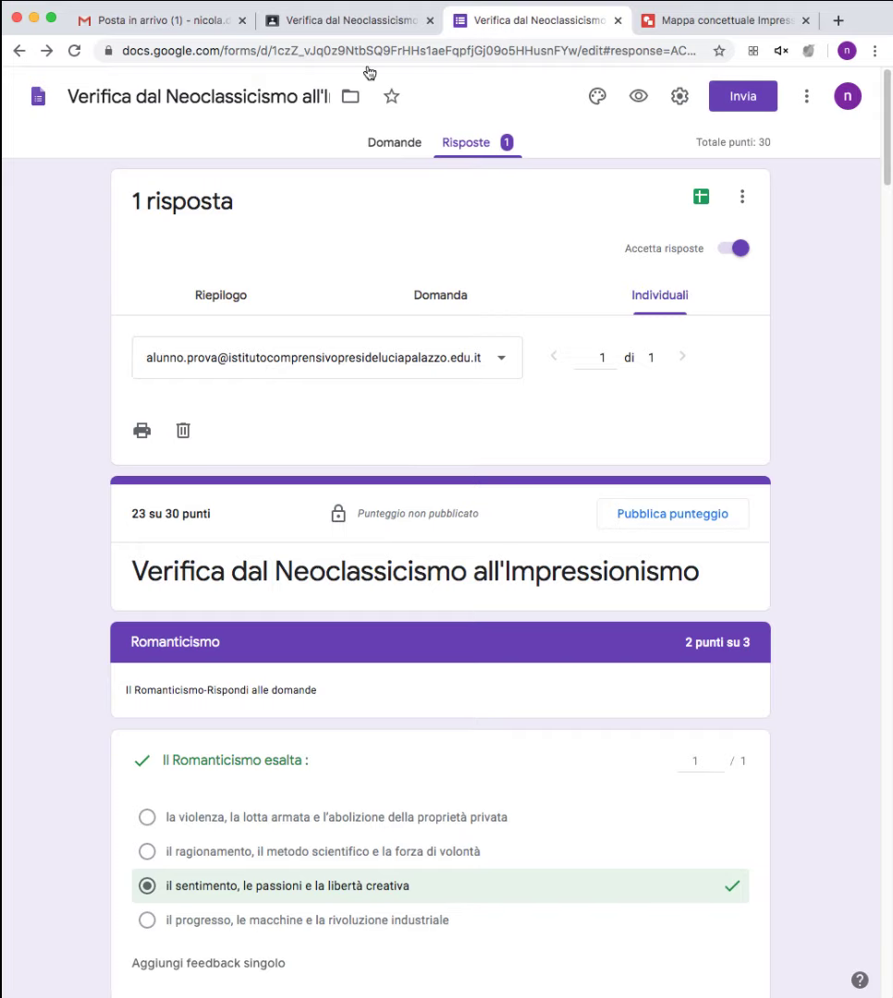
left_click(368, 27)
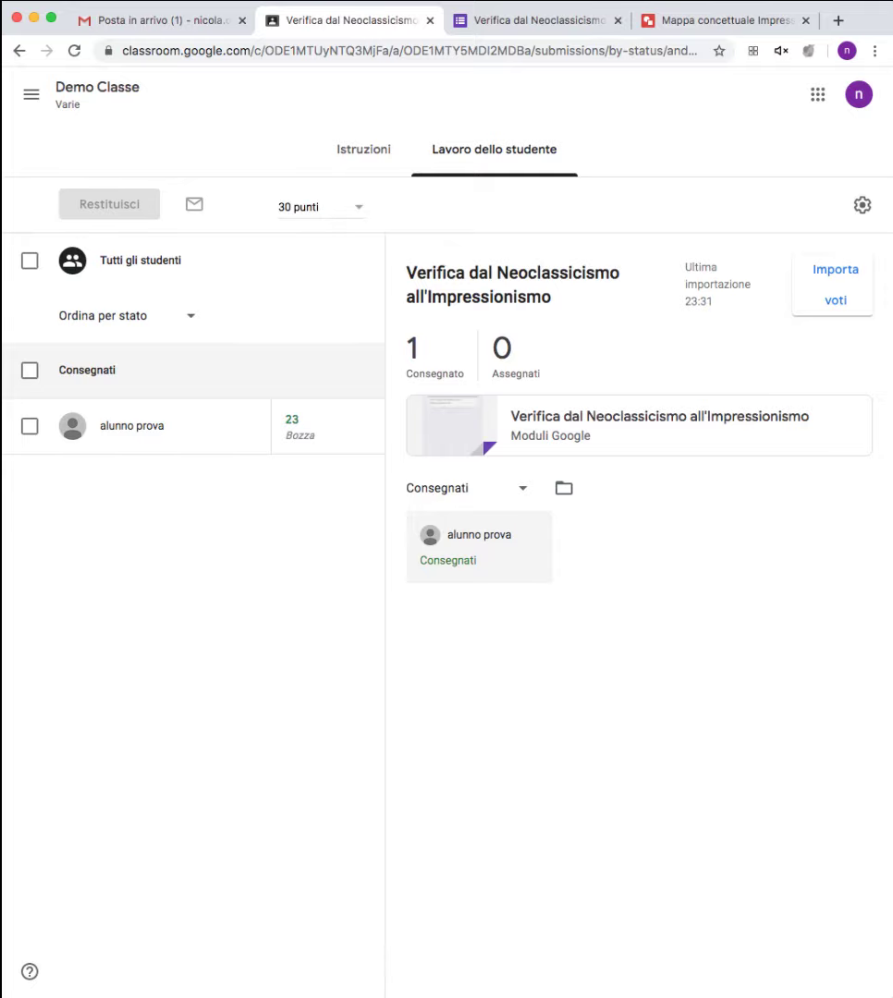
left_click(294, 461)
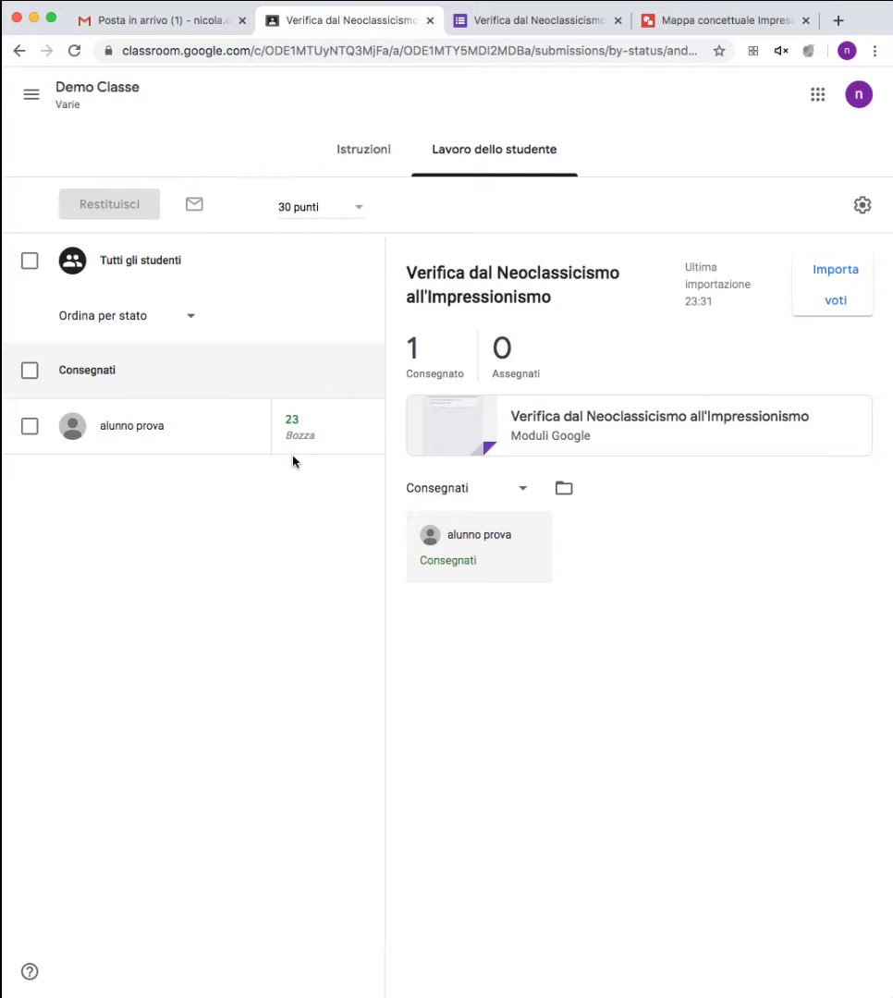
Set the assignment's maximum score in Classroom to 10 points.
left_click(359, 208)
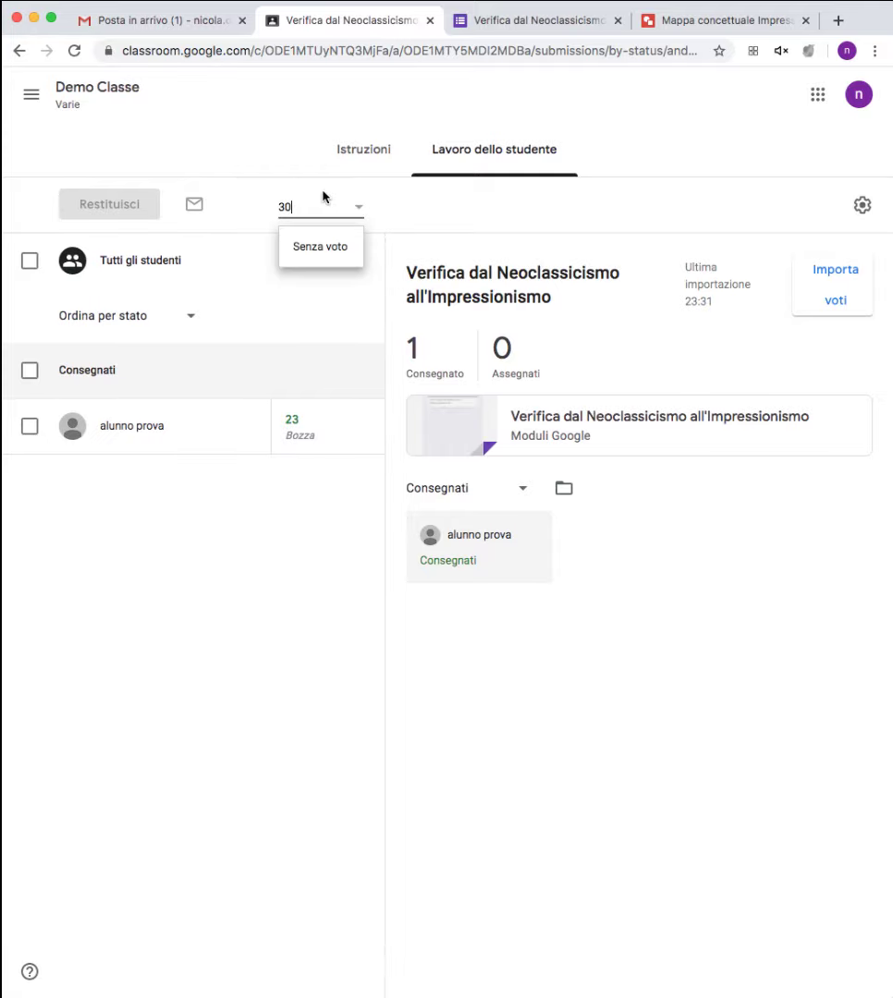
double_click(278, 208)
type("1")
left_click(436, 204)
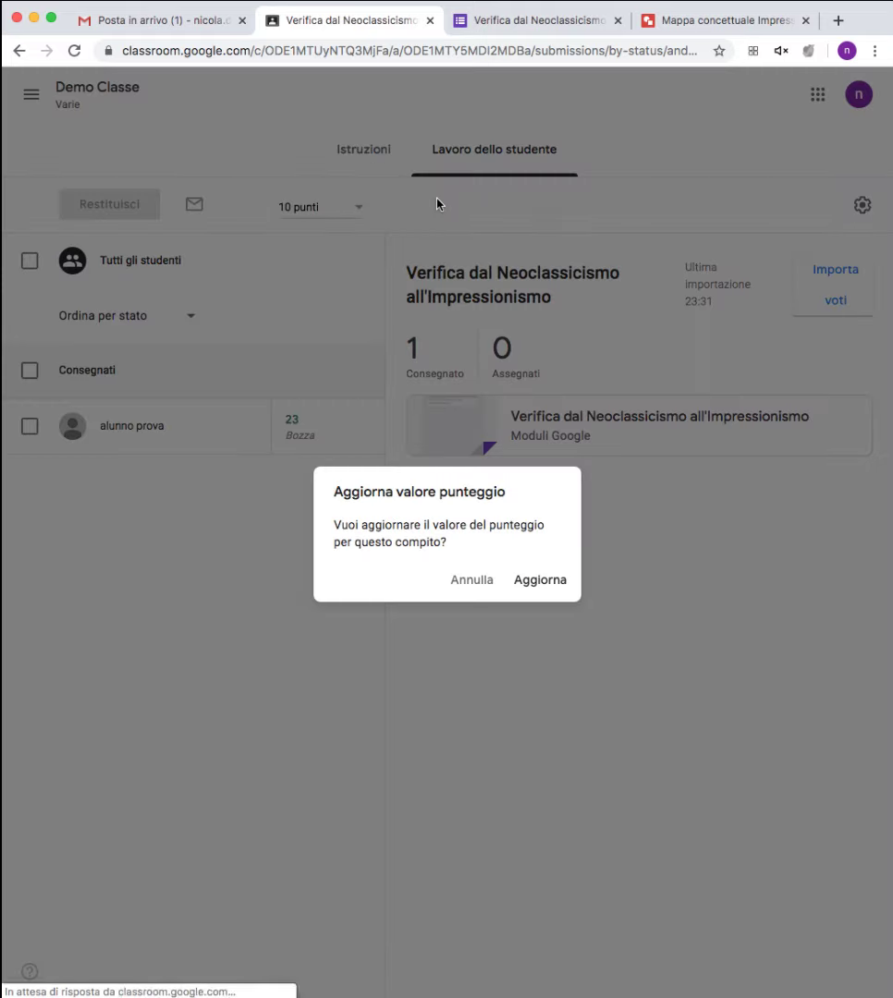